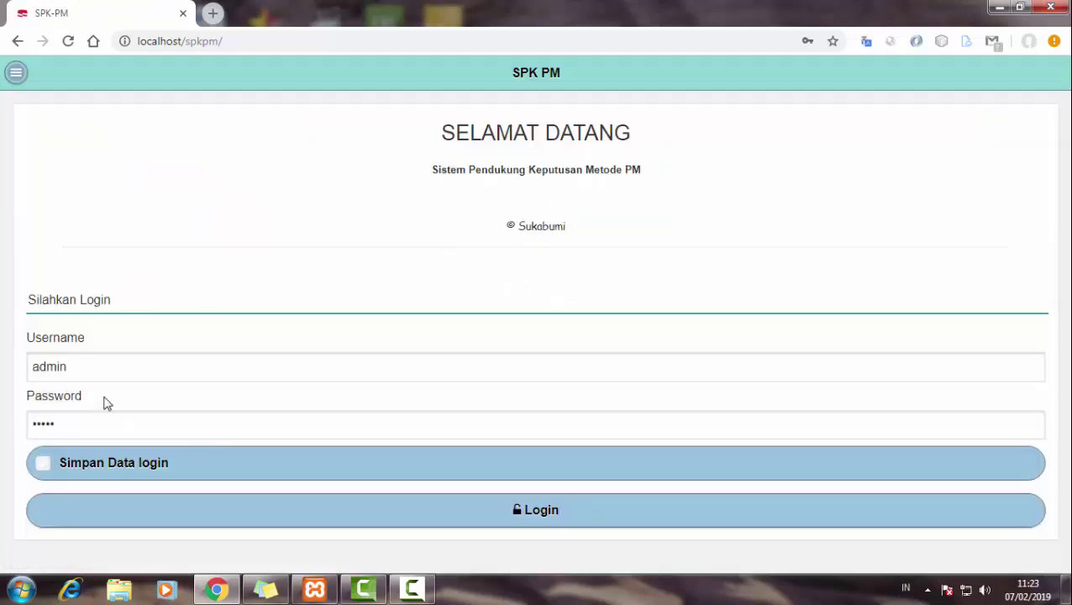
- Fill in the admin username and password and tick Simpan Data on the login page
click(38, 368)
drag(211, 411, 14, 433)
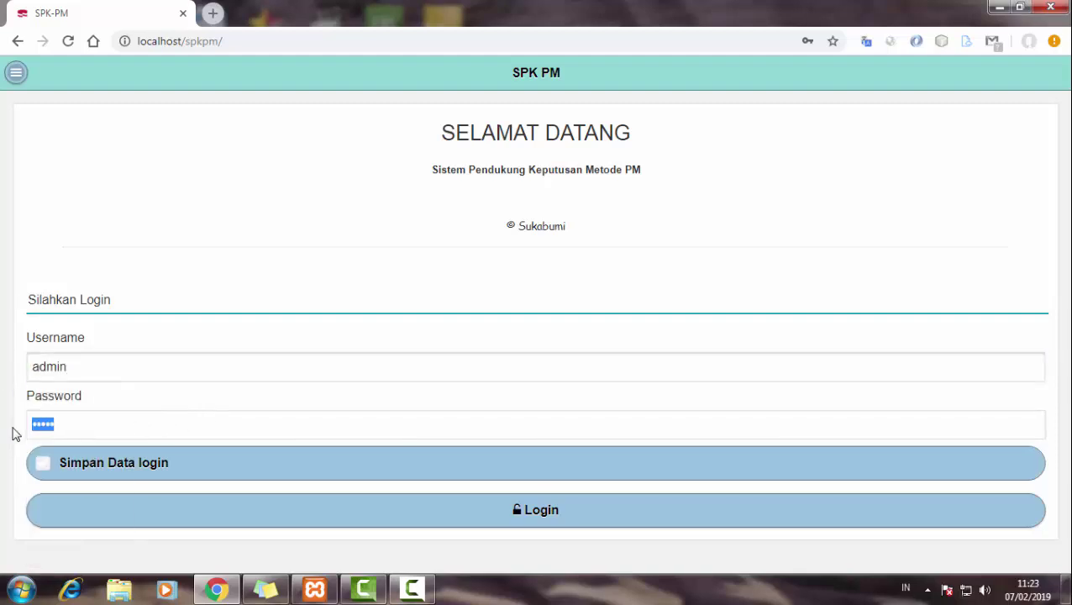
click(40, 472)
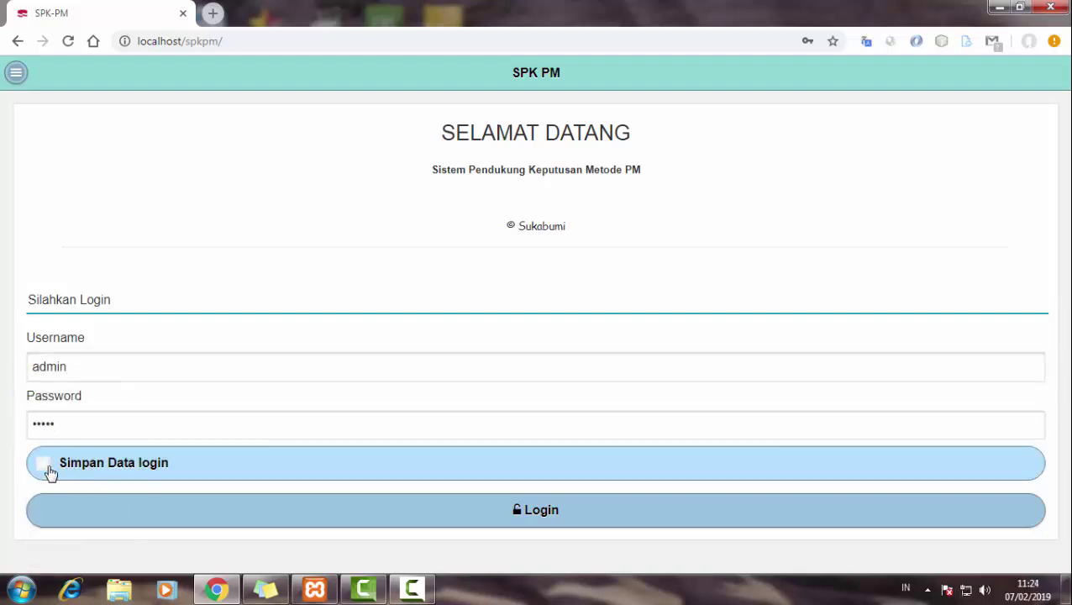
- Sign in as admin and glance at the user information panel before returning home
click(364, 504)
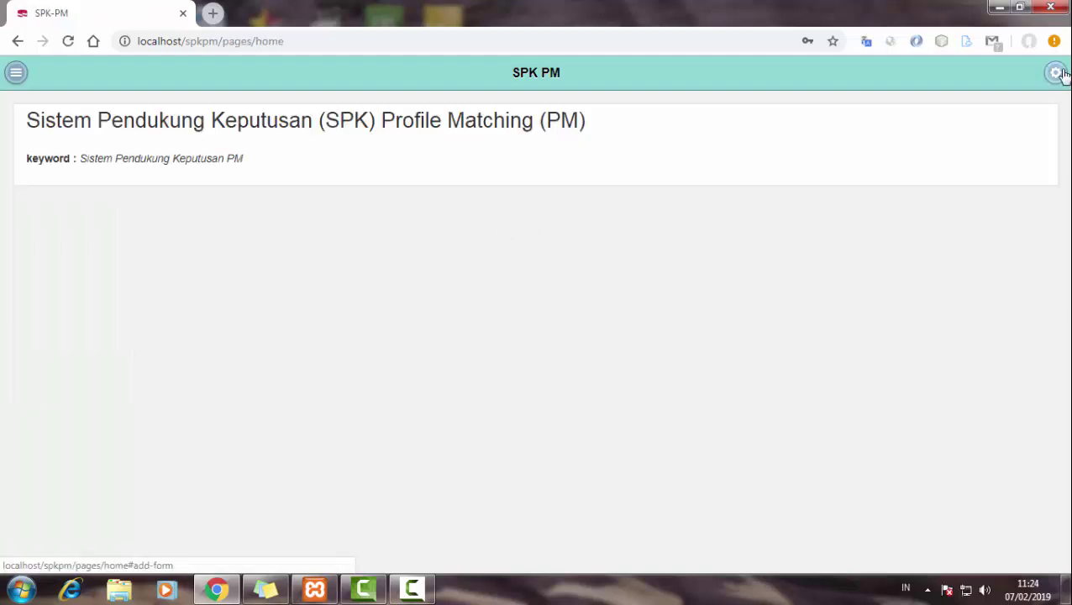
click(1059, 74)
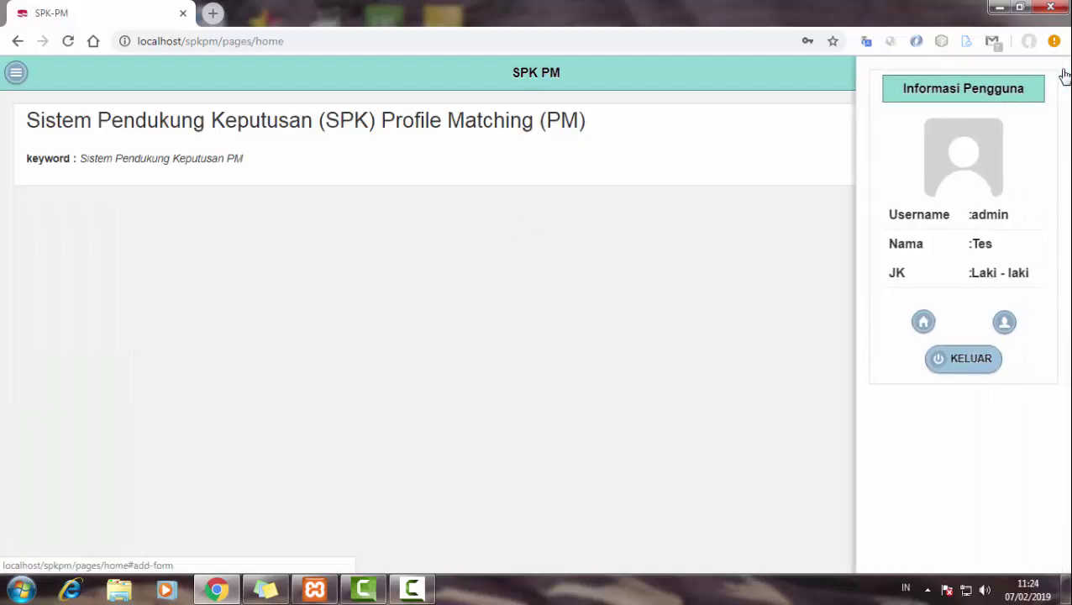
click(922, 323)
- View the admin profile page and its Ganti Password & Profile form, leaving it unchanged
click(1054, 72)
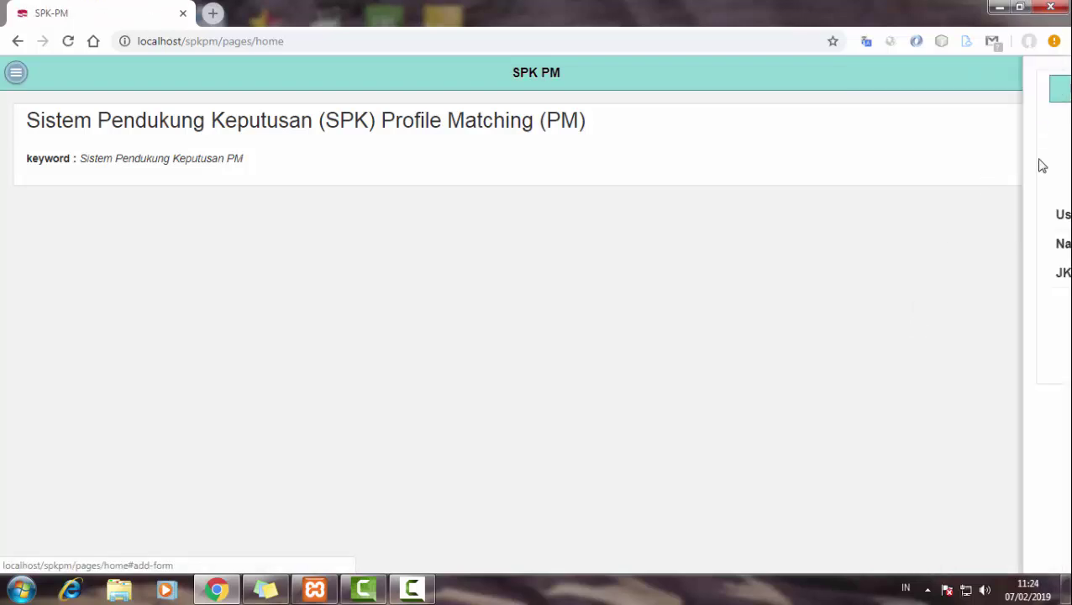
click(1005, 335)
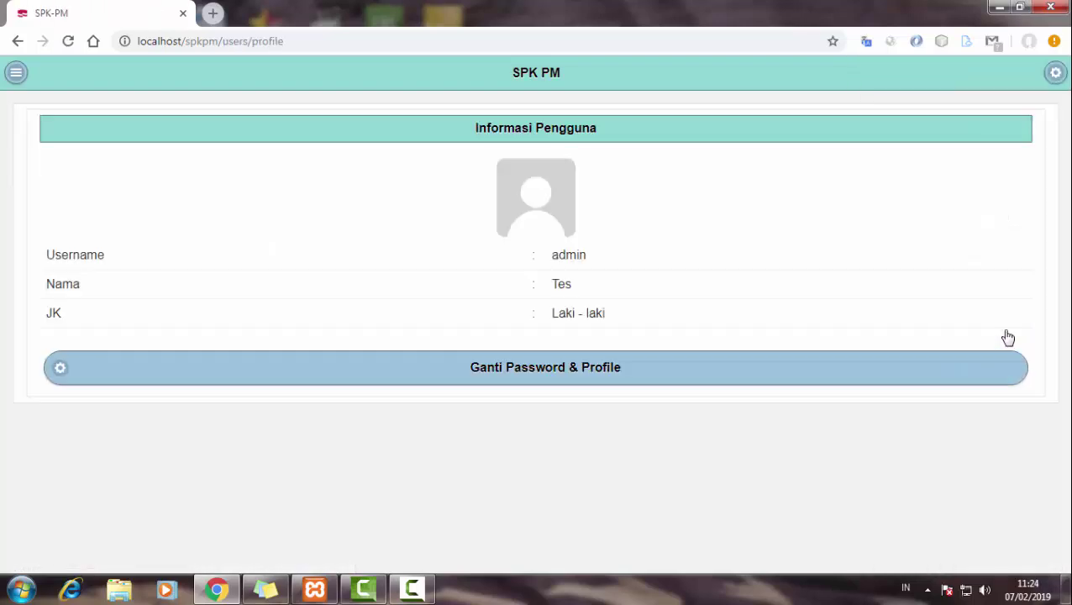
click(757, 363)
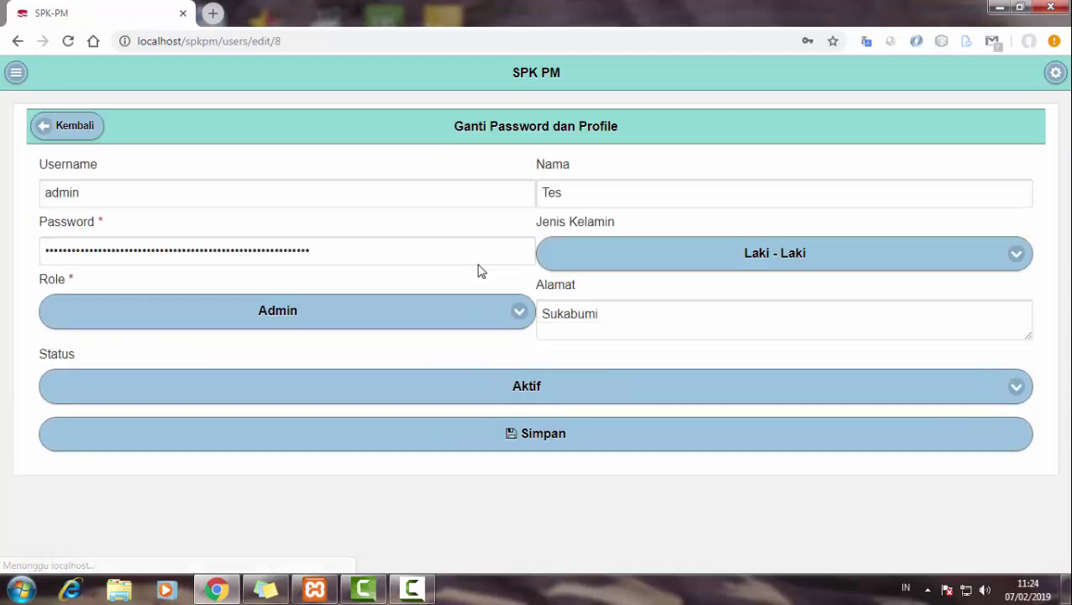
click(77, 125)
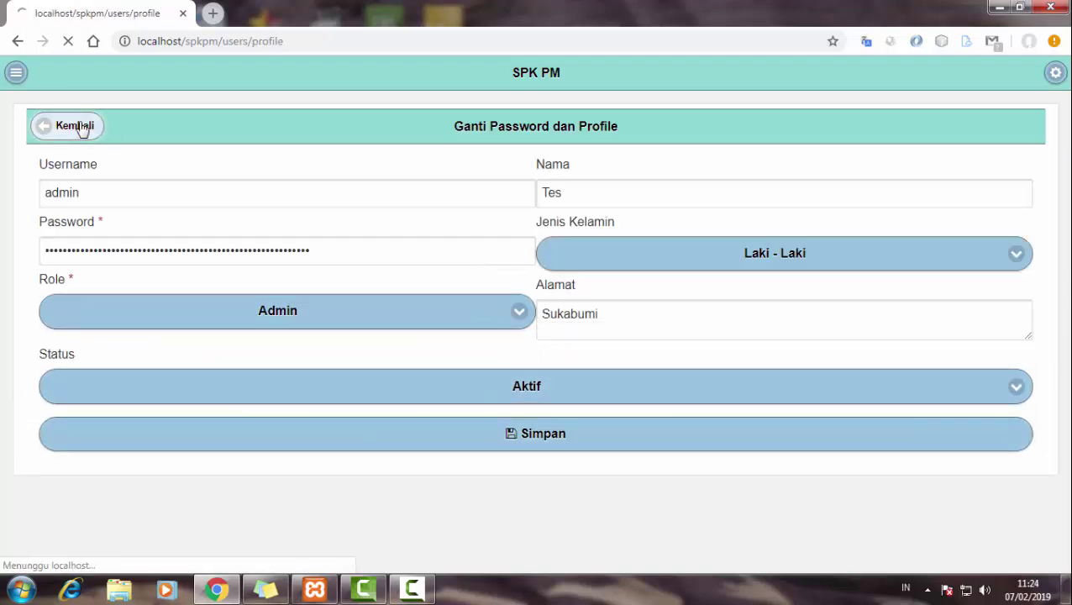
click(13, 77)
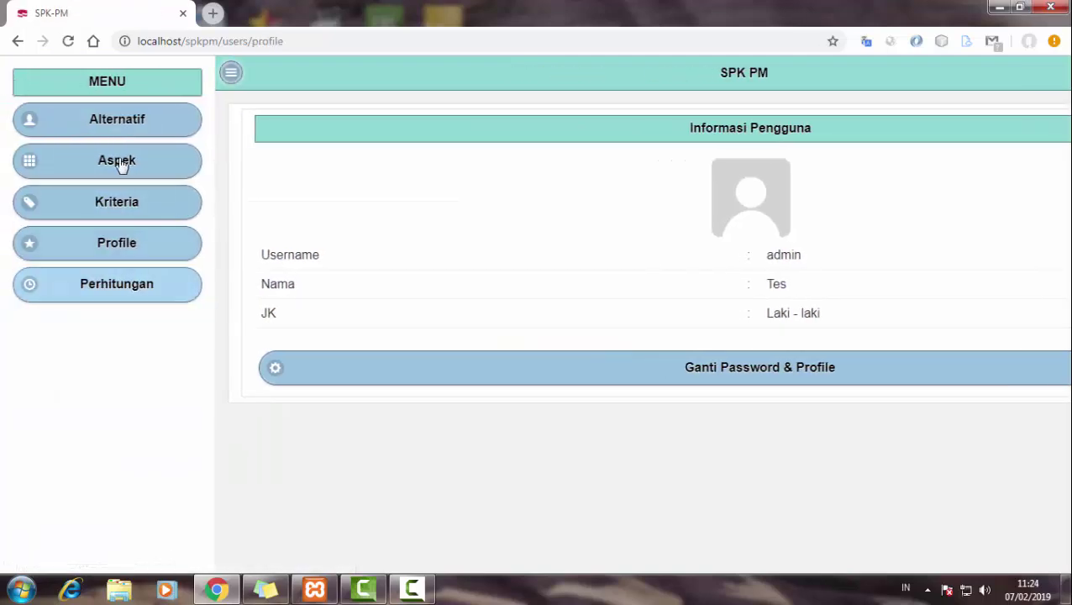
- Start a new alternative with code 1 and the candidate's full name
click(129, 125)
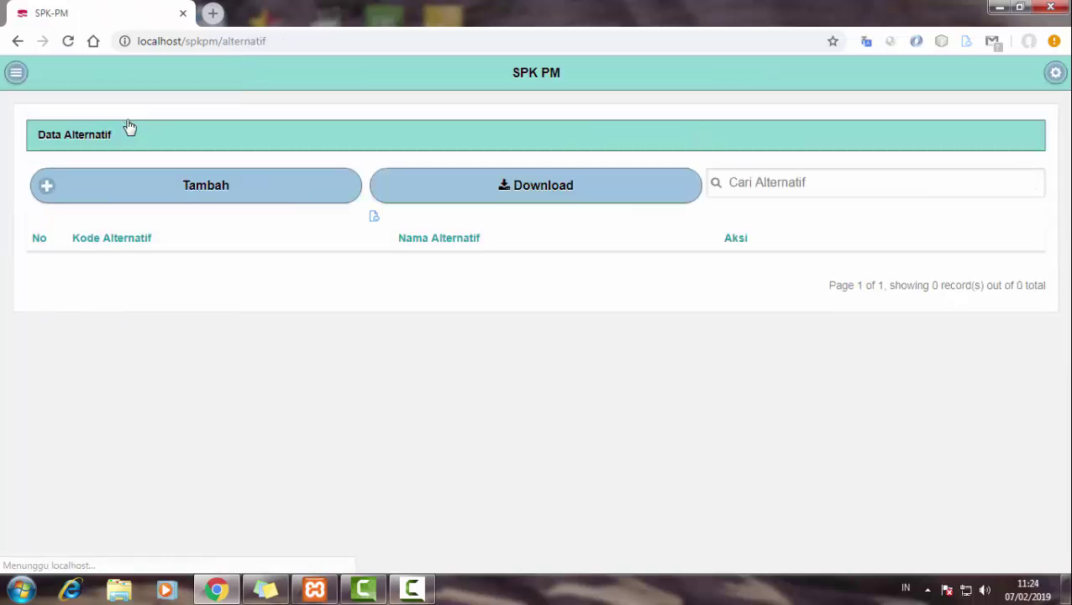
click(132, 185)
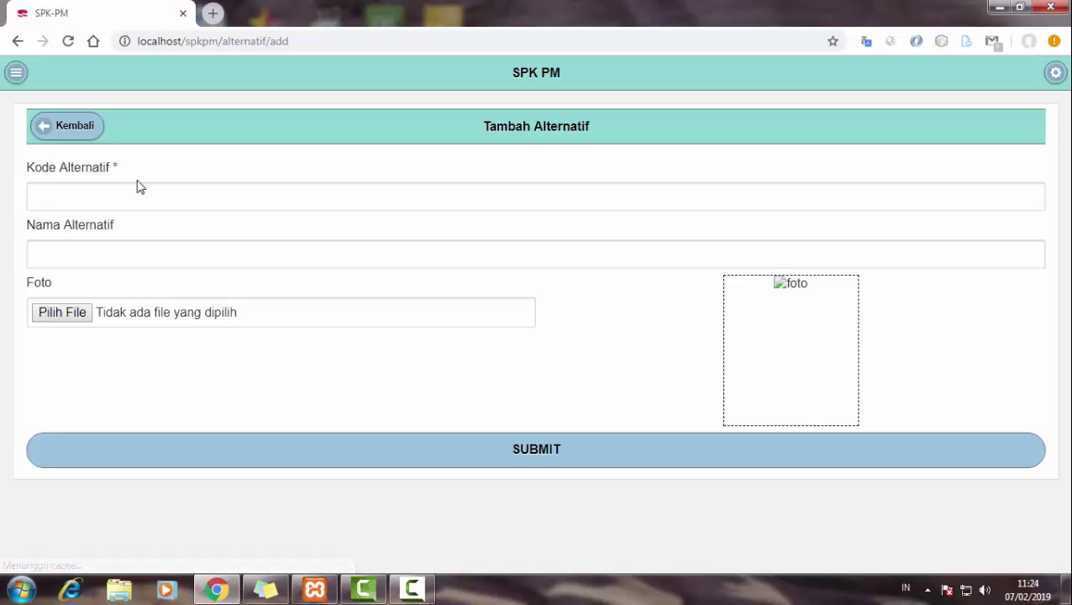
click(206, 196)
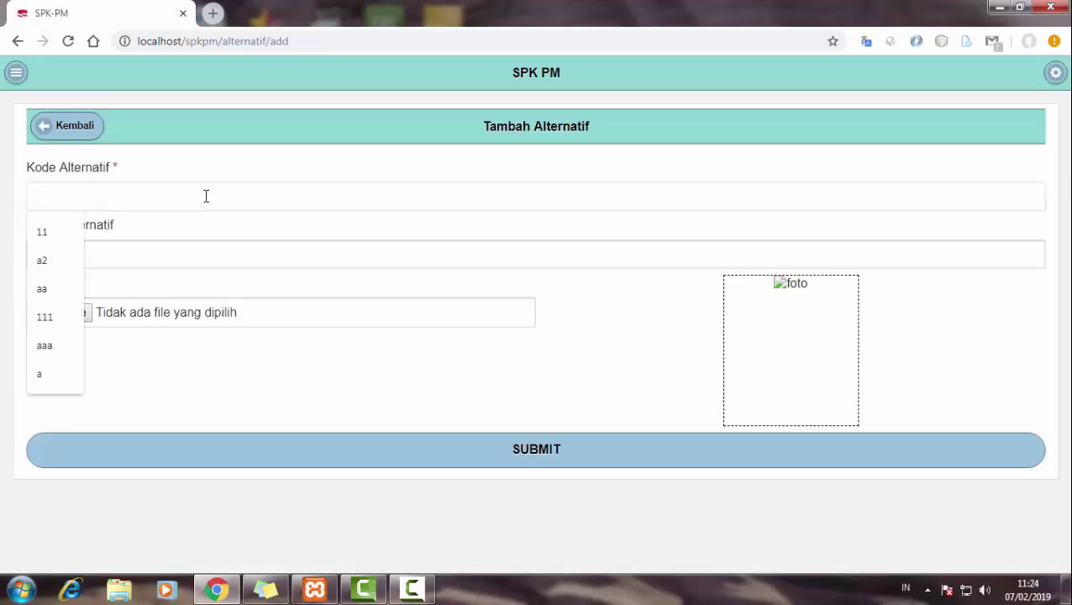
text(1)
click(221, 257)
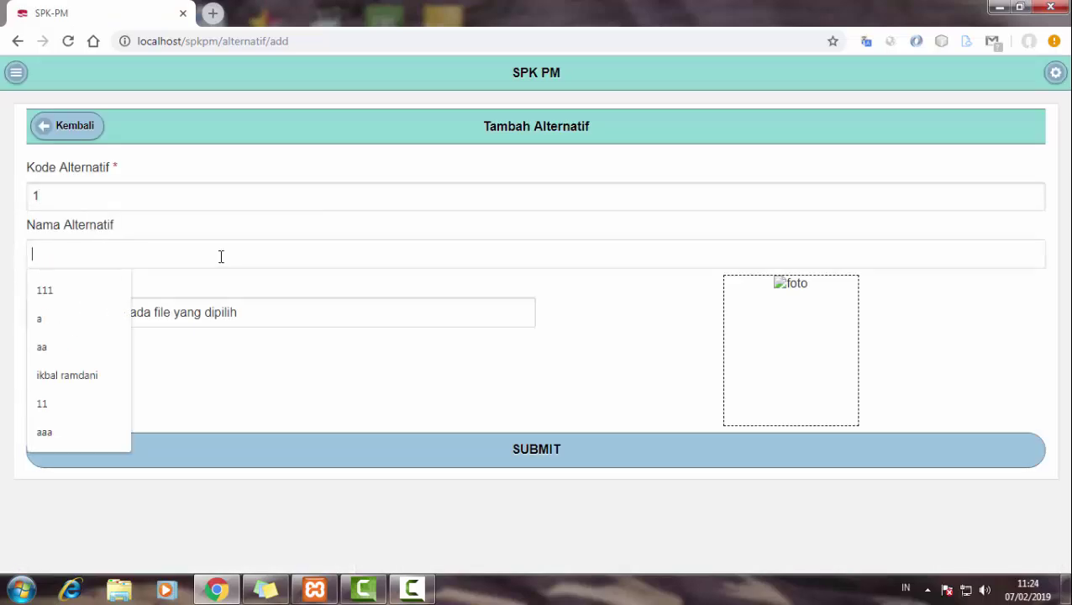
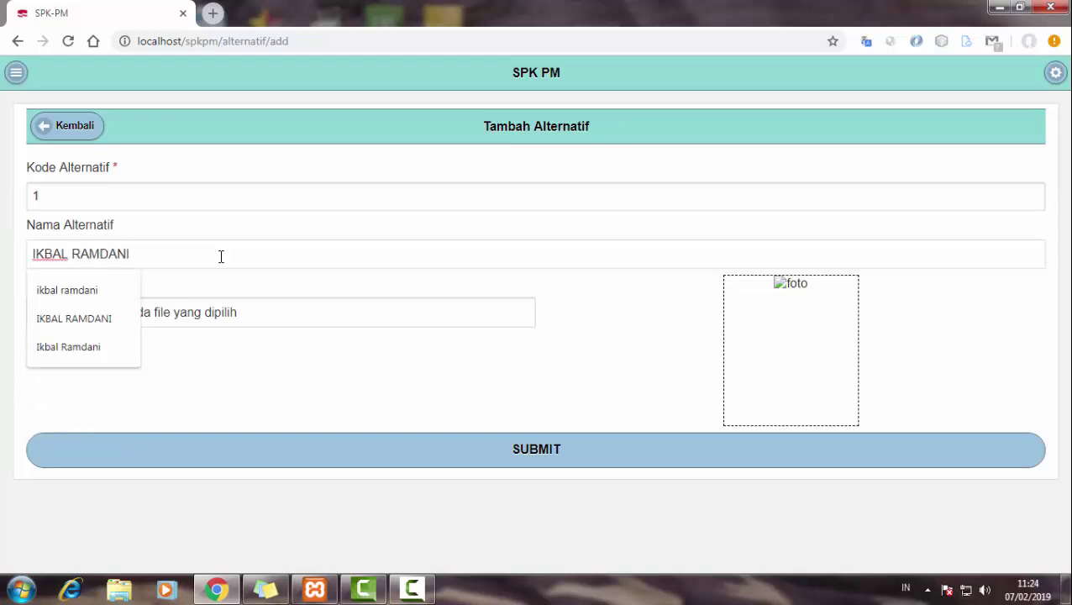
click(229, 342)
- Attach the candidate's photo, dismiss the size notice, and submit the alternative
click(79, 319)
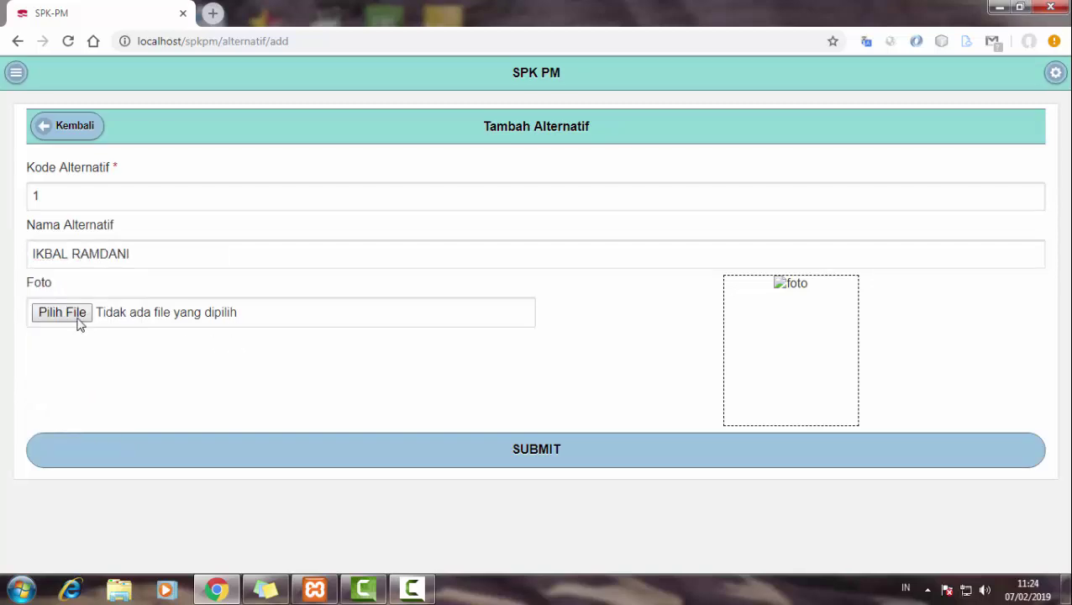
click(475, 289)
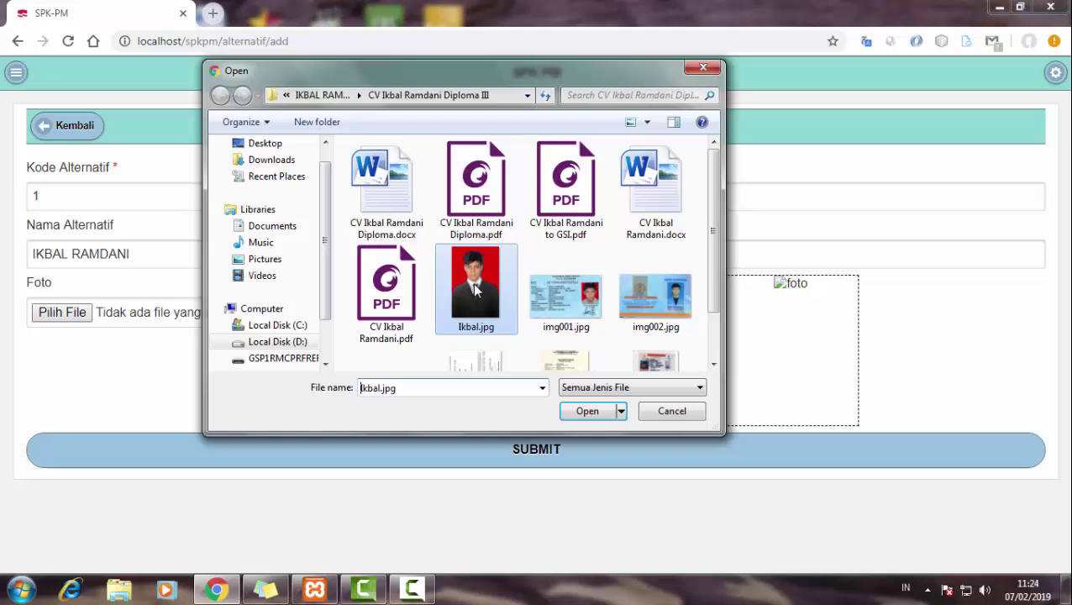
click(571, 411)
click(543, 380)
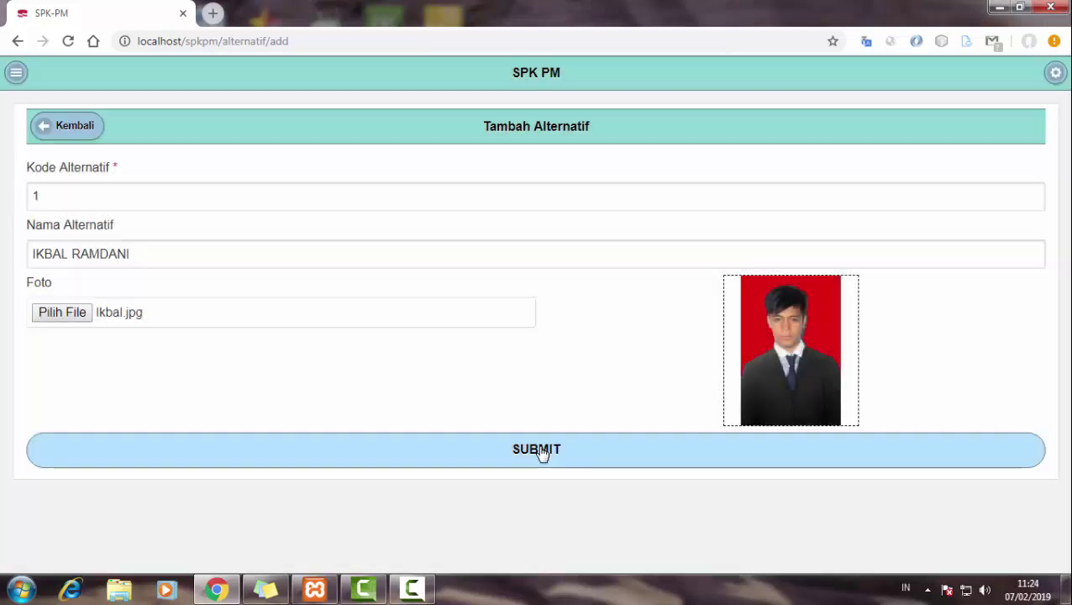
click(545, 450)
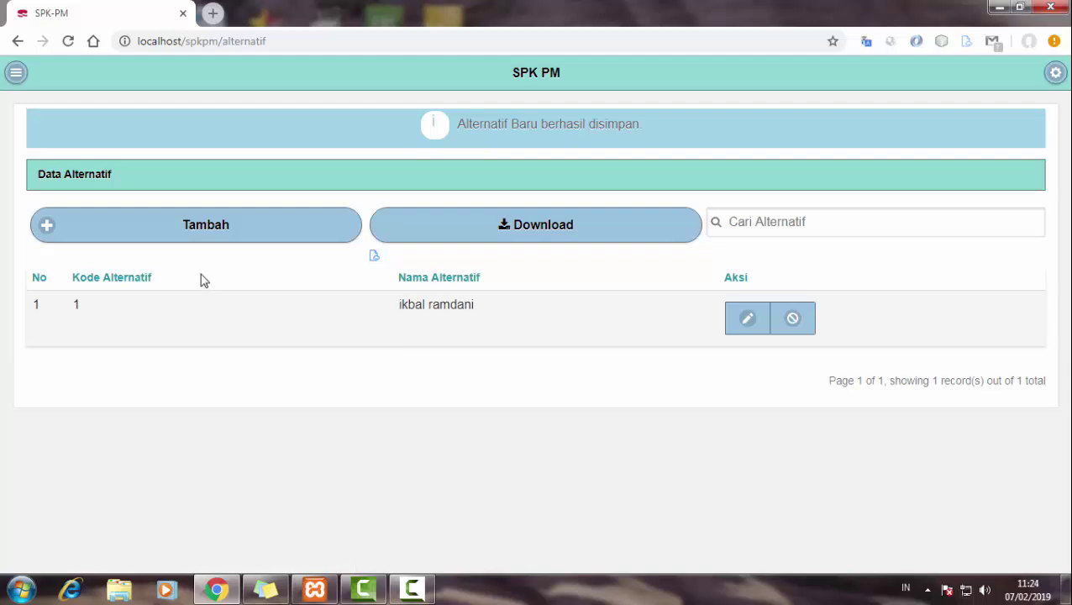
- Add a second alternative with code 2 and the candidate's name
click(240, 238)
click(160, 203)
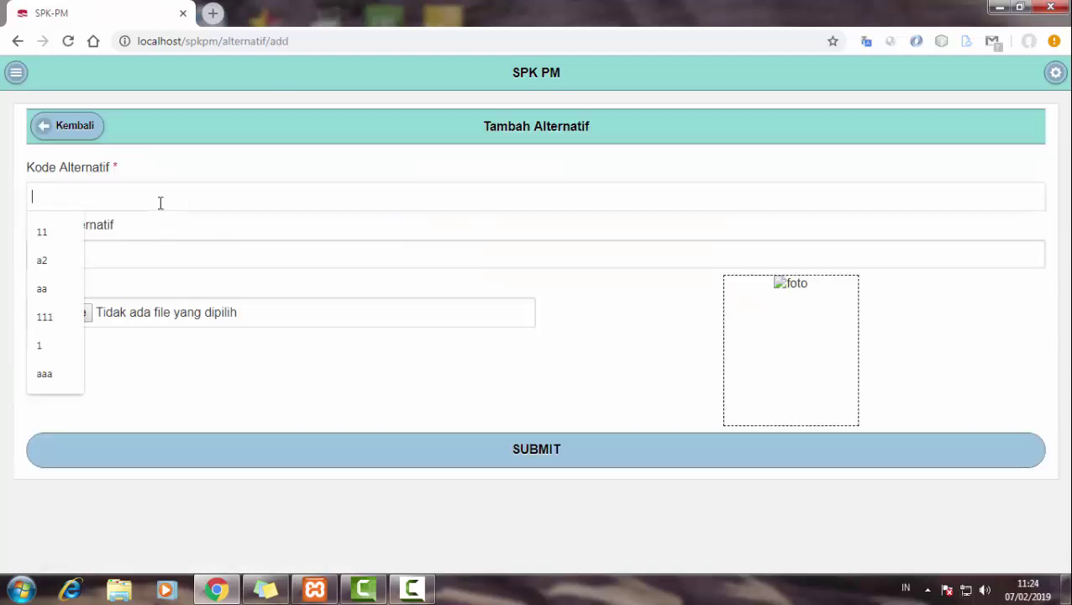
text(2)
click(153, 261)
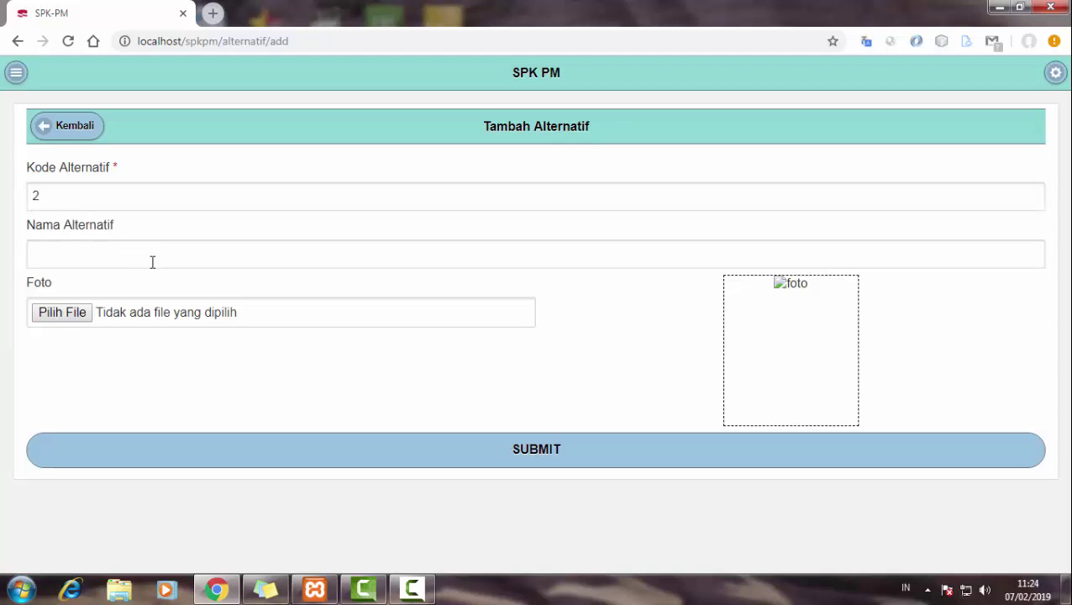
text(IC)
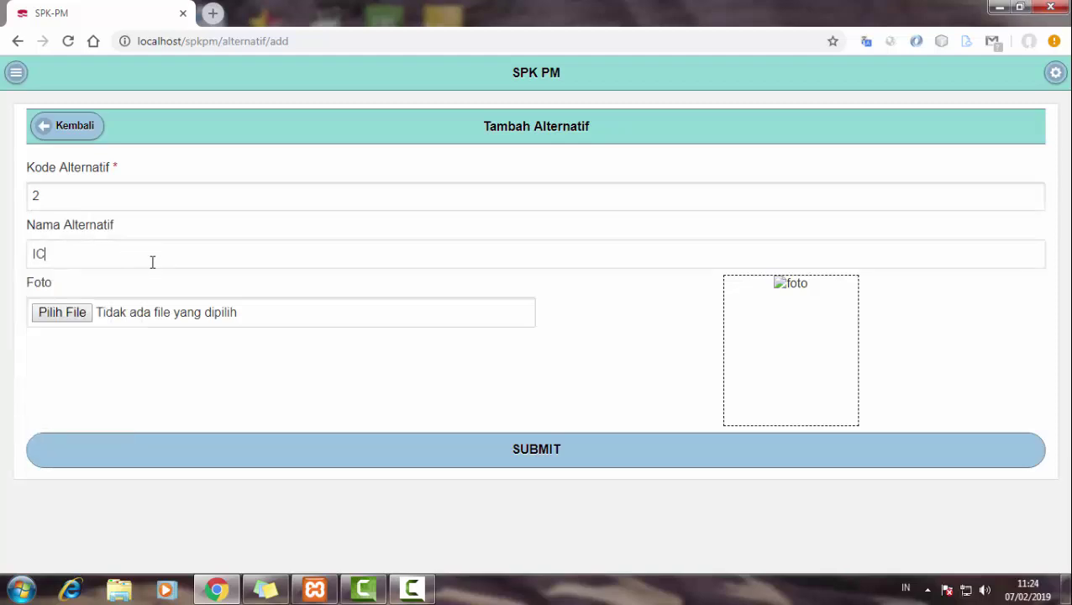
key(BackSpace)
key(BackSpace)
click(495, 452)
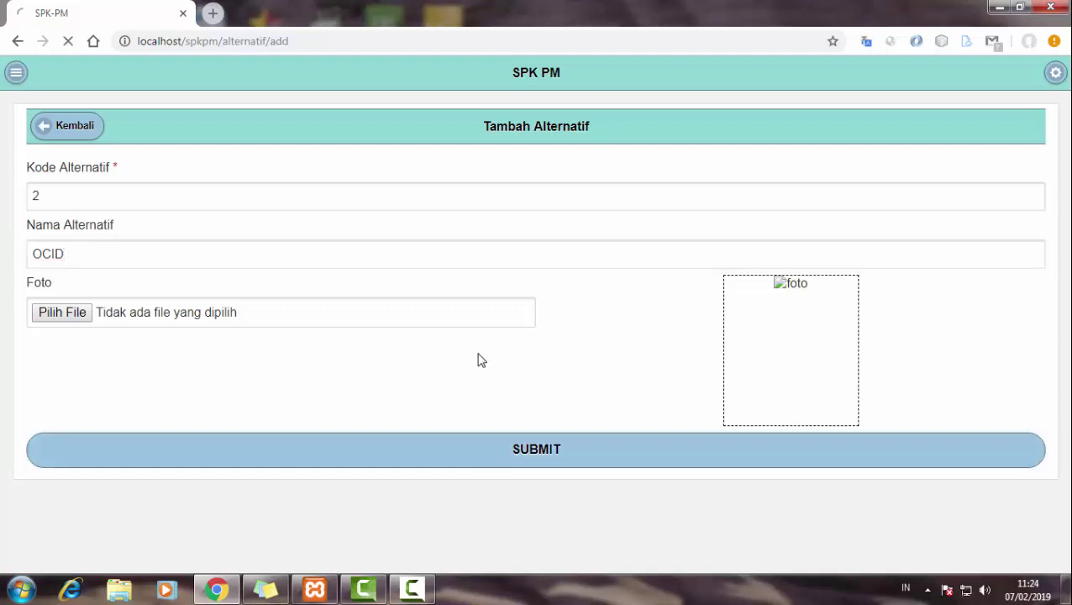
- Re-open the first alternative in Edit and submit it again unchanged
click(18, 75)
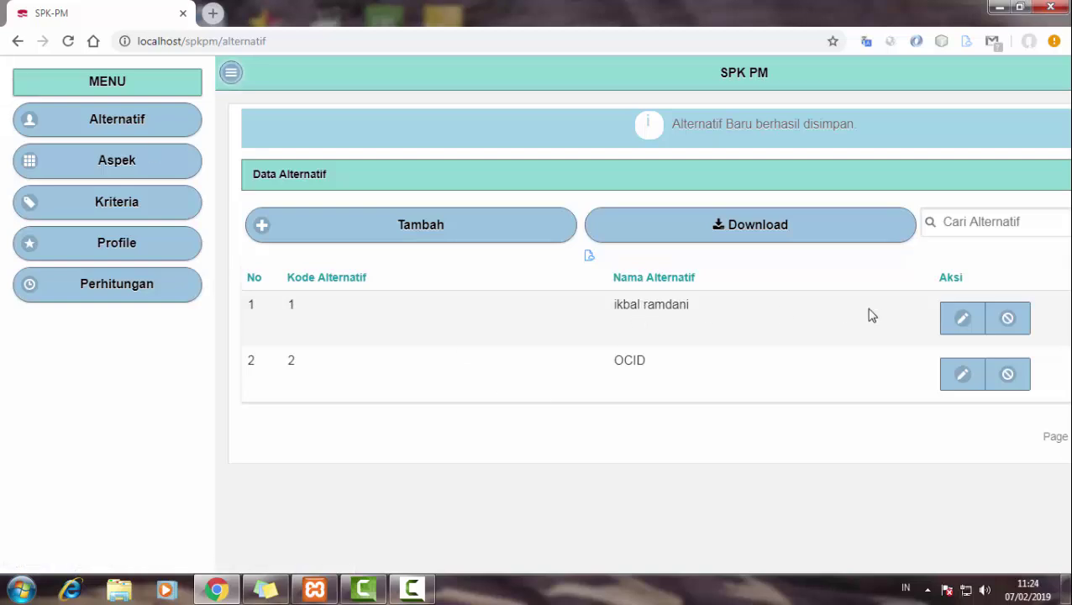
click(963, 323)
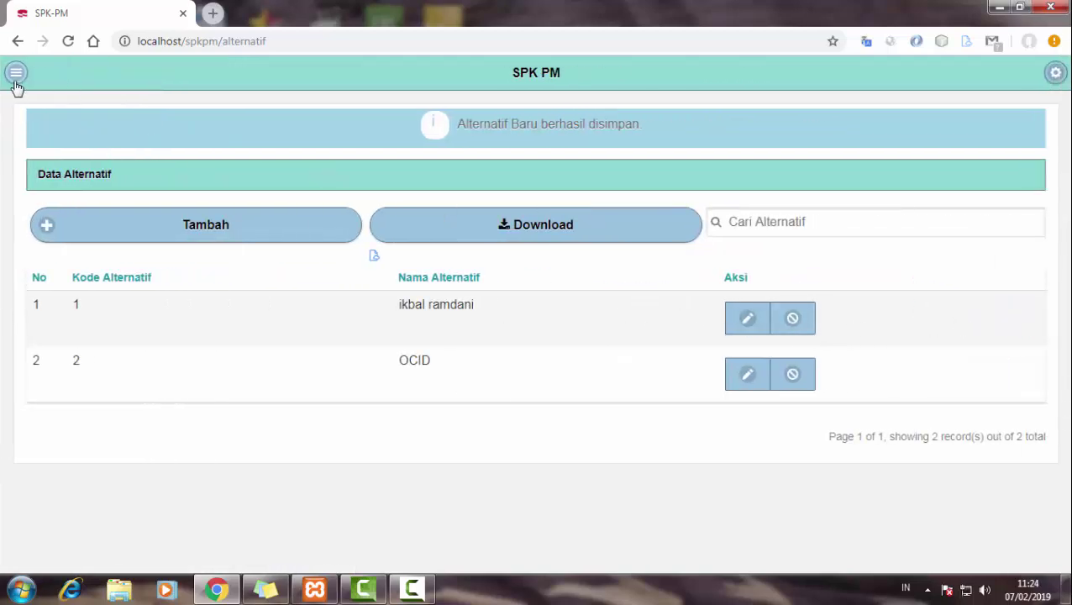
click(731, 327)
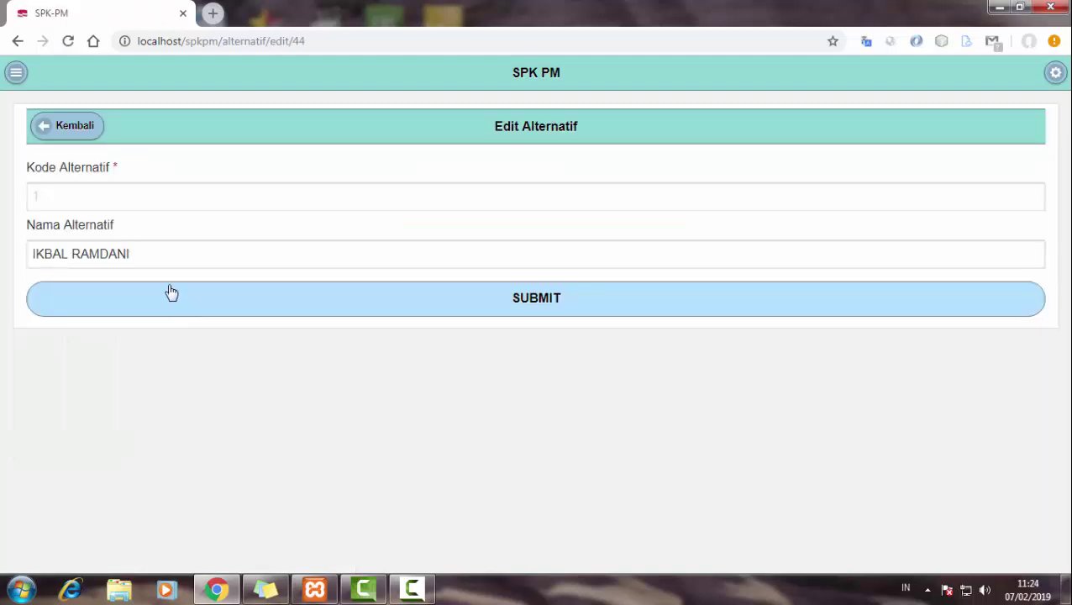
click(163, 304)
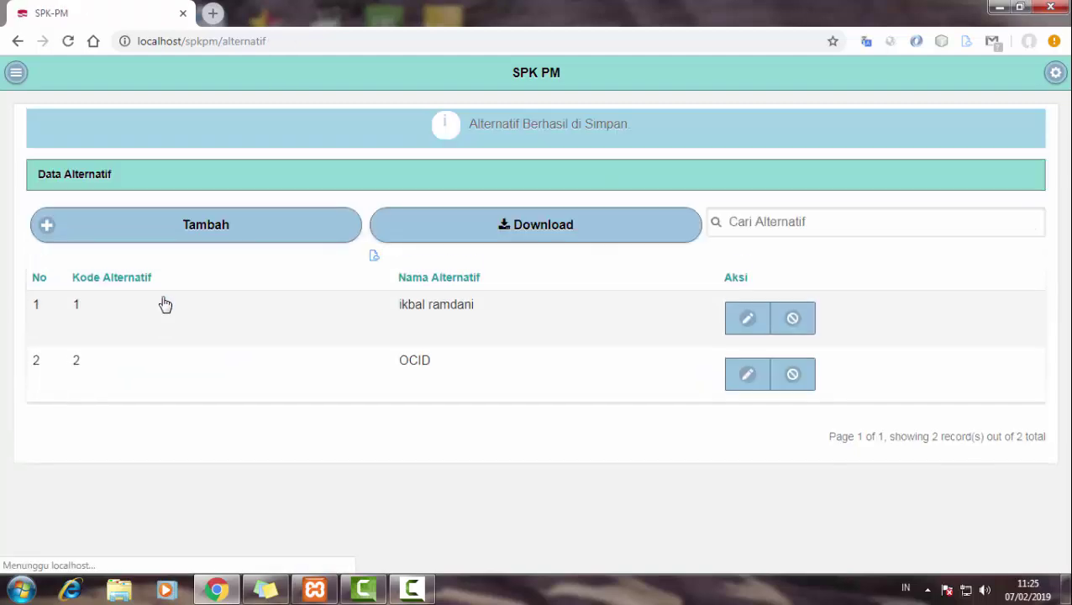
drag(383, 312, 471, 304)
click(496, 314)
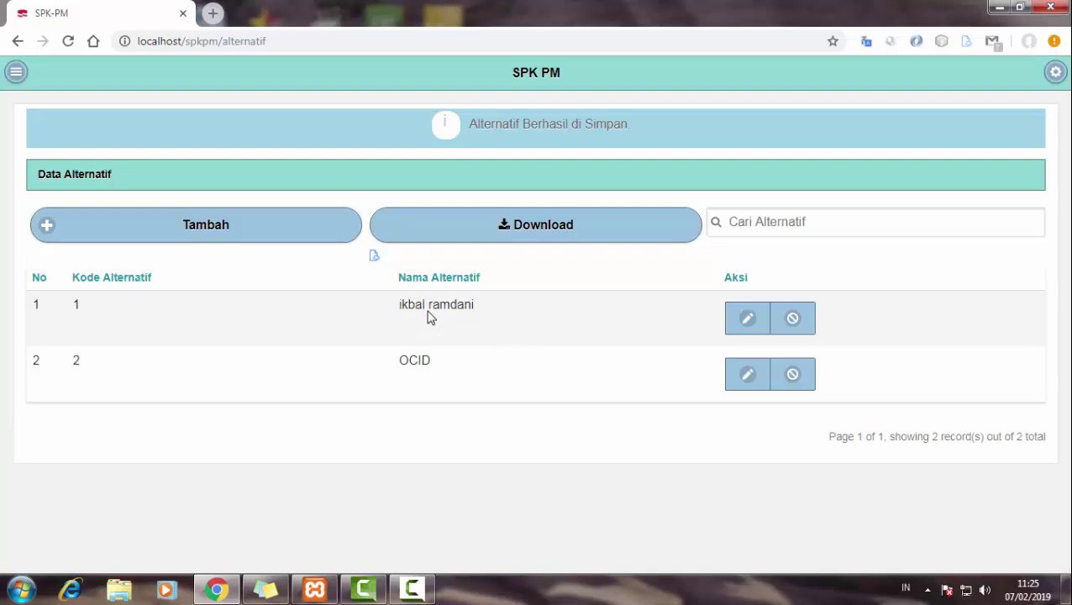
click(21, 78)
- Start a new aspect with code AK and name KECERDASAN
click(124, 173)
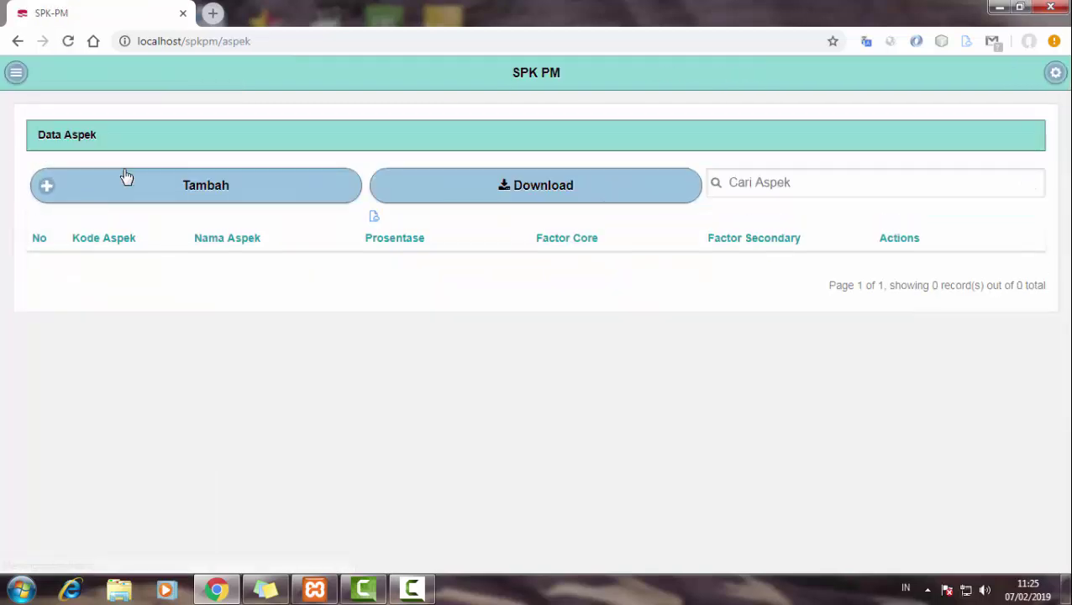
click(130, 178)
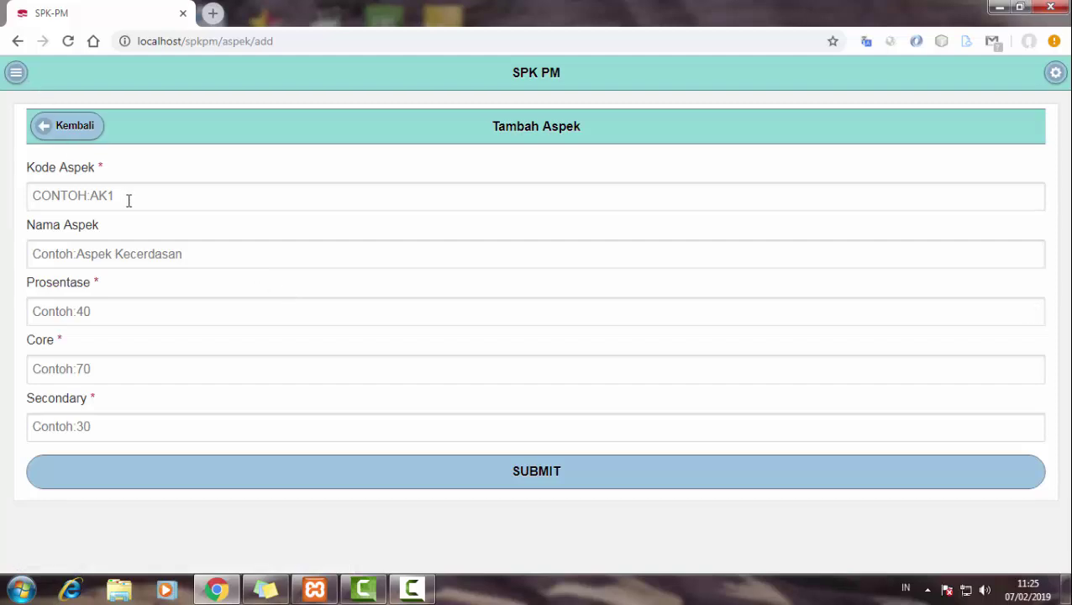
click(131, 201)
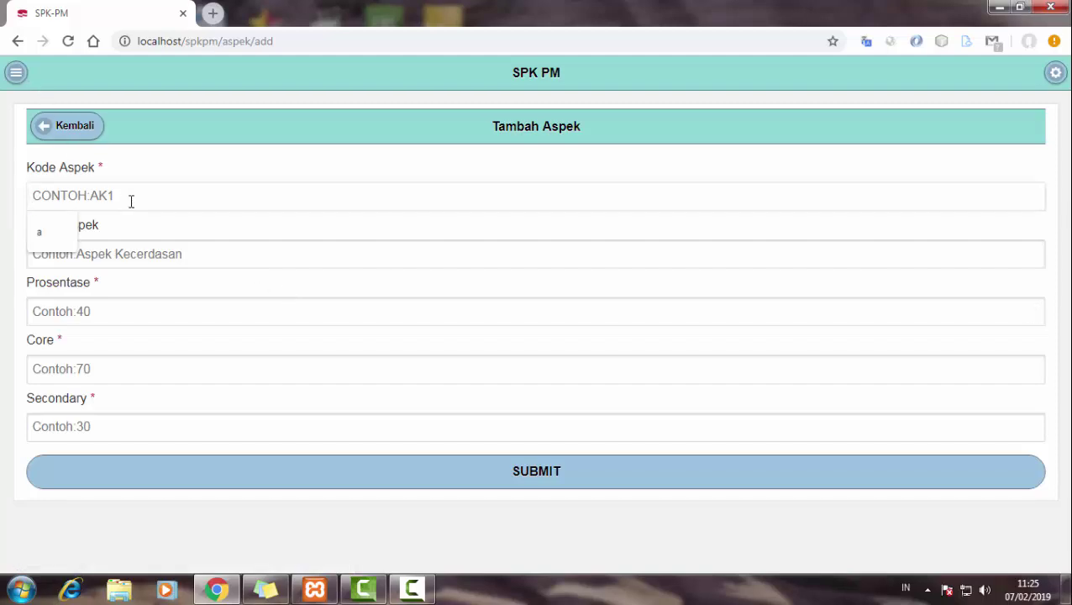
text(AK)
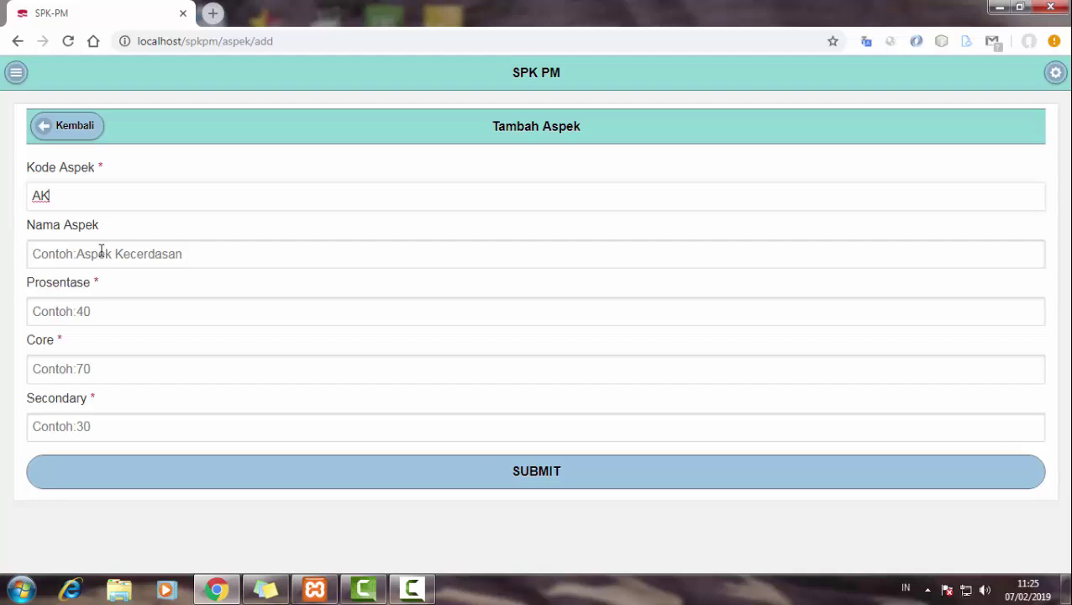
click(117, 252)
text(a)
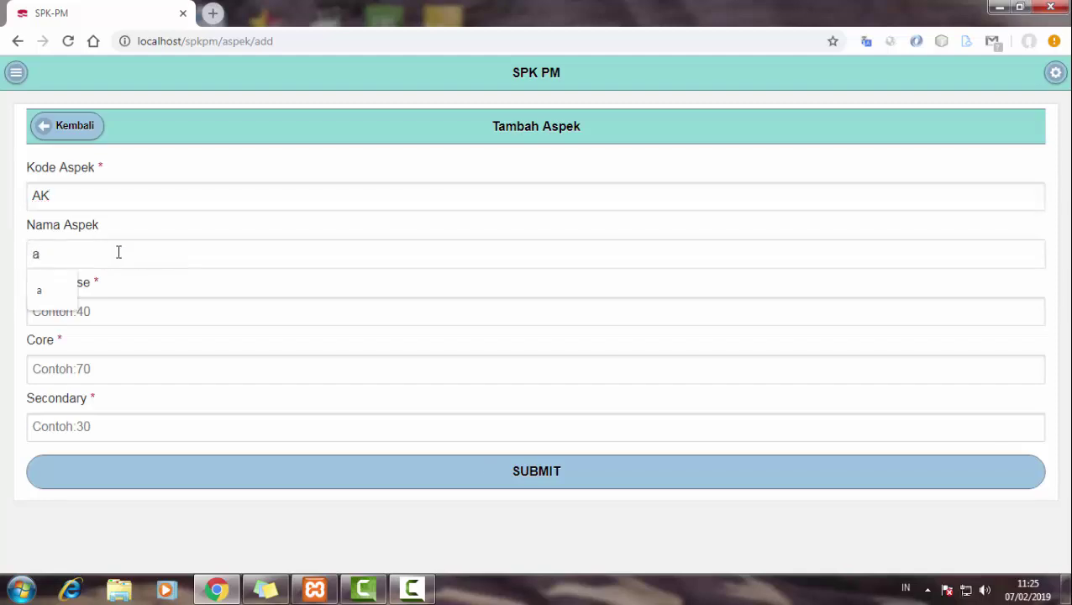
key(BackSpace)
text(aSPEK kE)
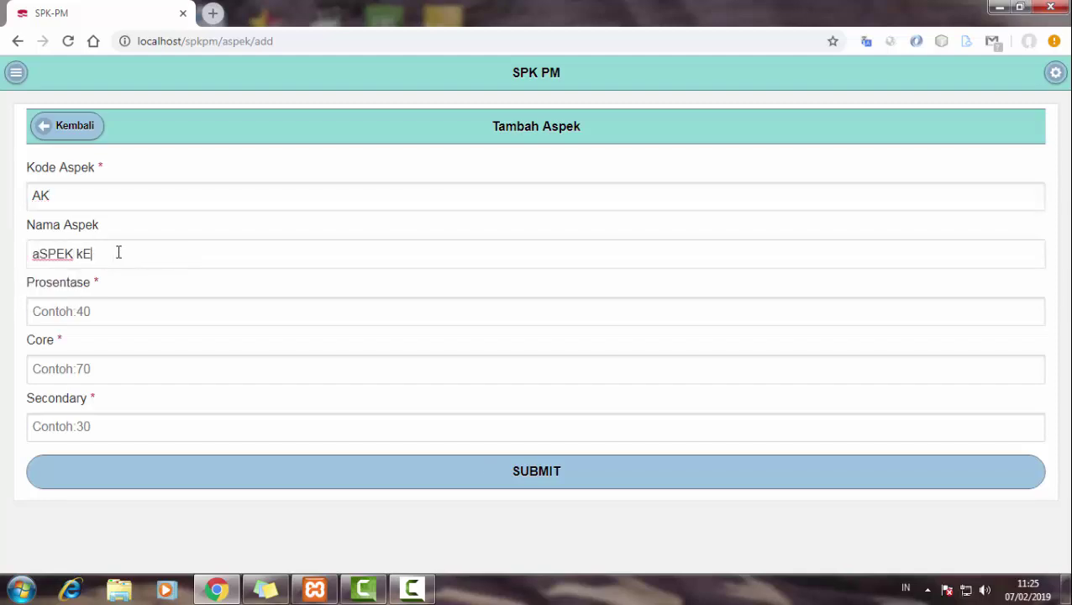
key(ctrl+BackSpace)
key(ctrl+BackSpace)
text(a)
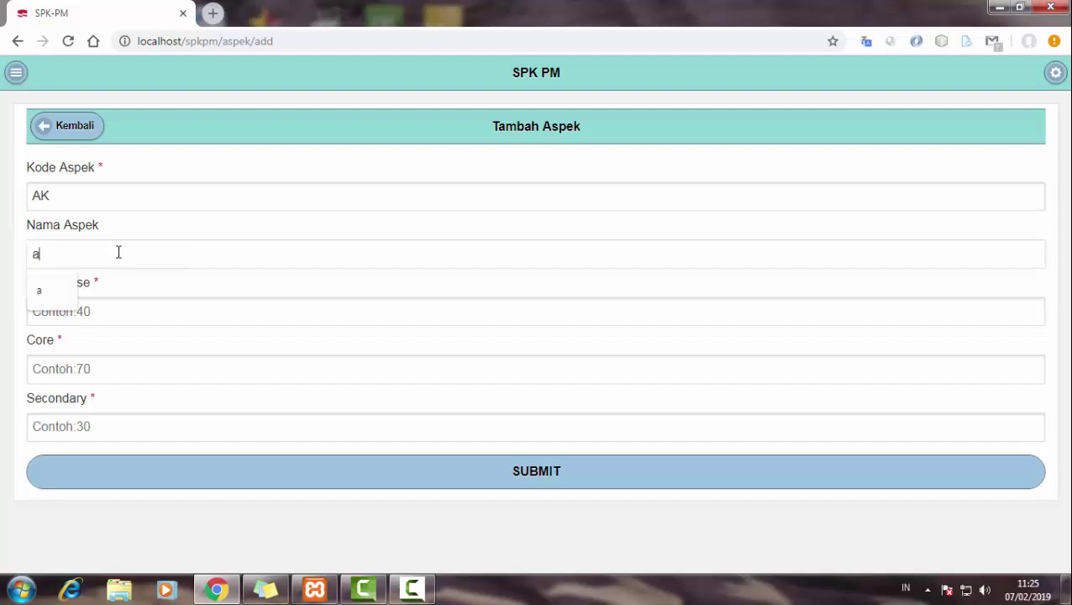
key(BackSpace)
text(k)
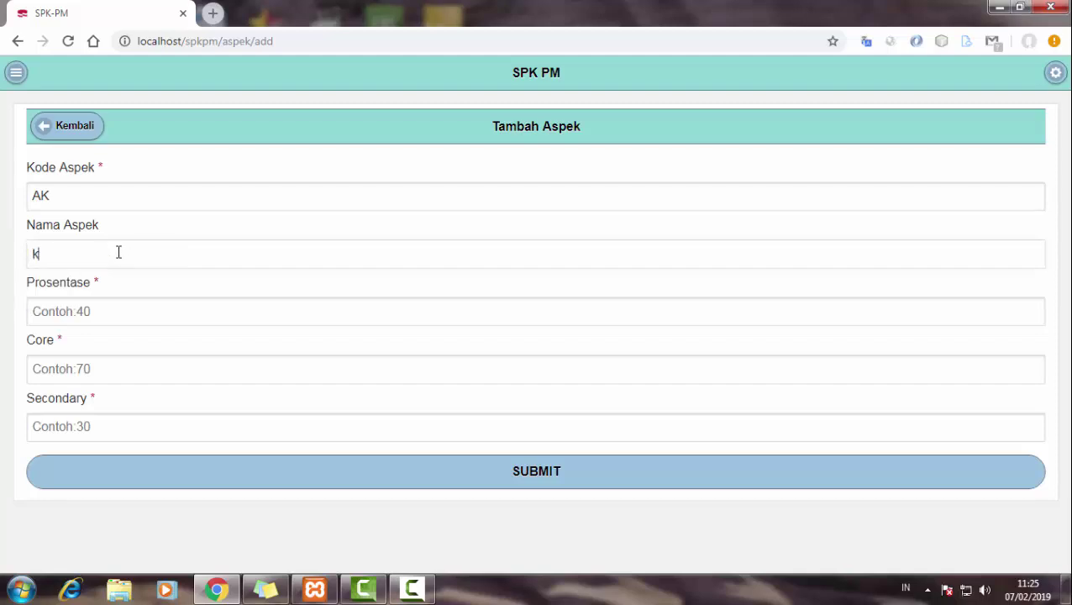
text(E)
key(BackSpace)
key(BackSpace)
text(KECERDASAN)
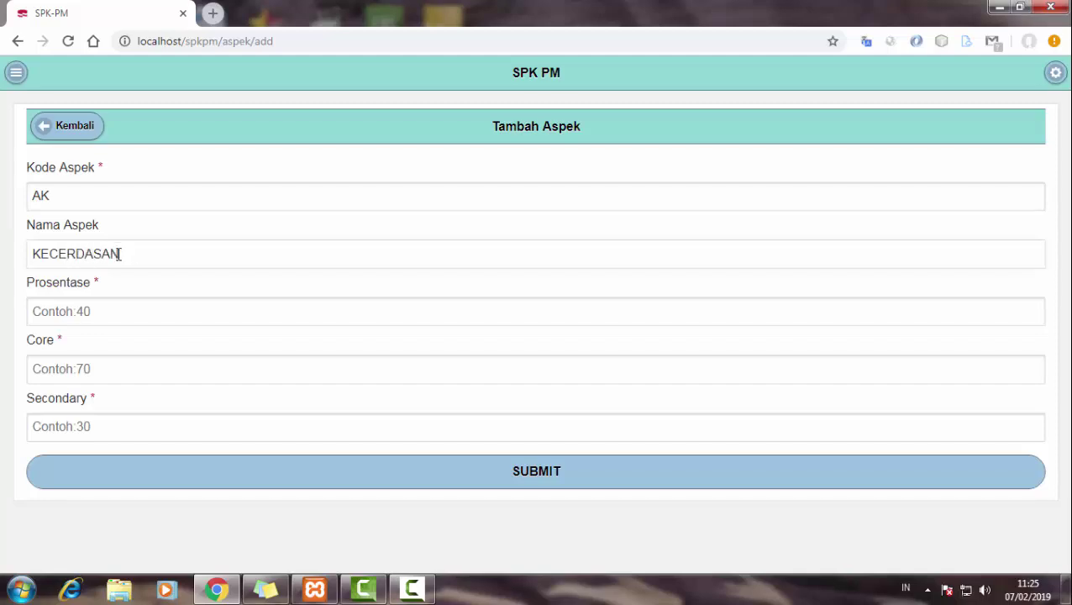
double_click(137, 249)
- Enter Prosentase 30 and Core 90 for the KECERDASAN aspect
click(91, 311)
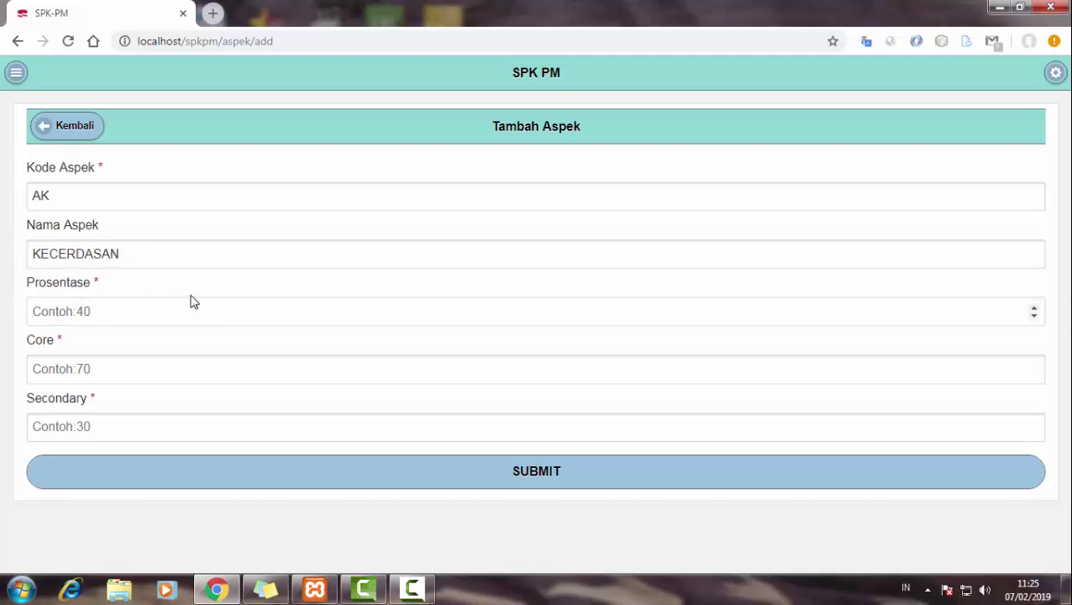
text(30)
click(124, 366)
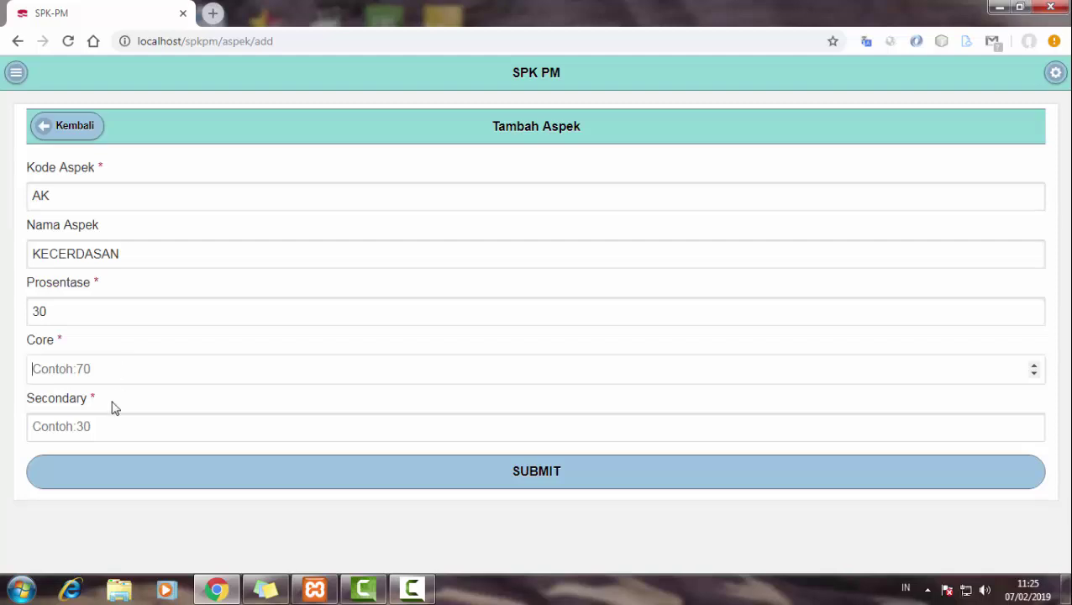
text(90)
click(70, 426)
- Enter Secondary 10 and save the KECERDASAN aspect
text(1)
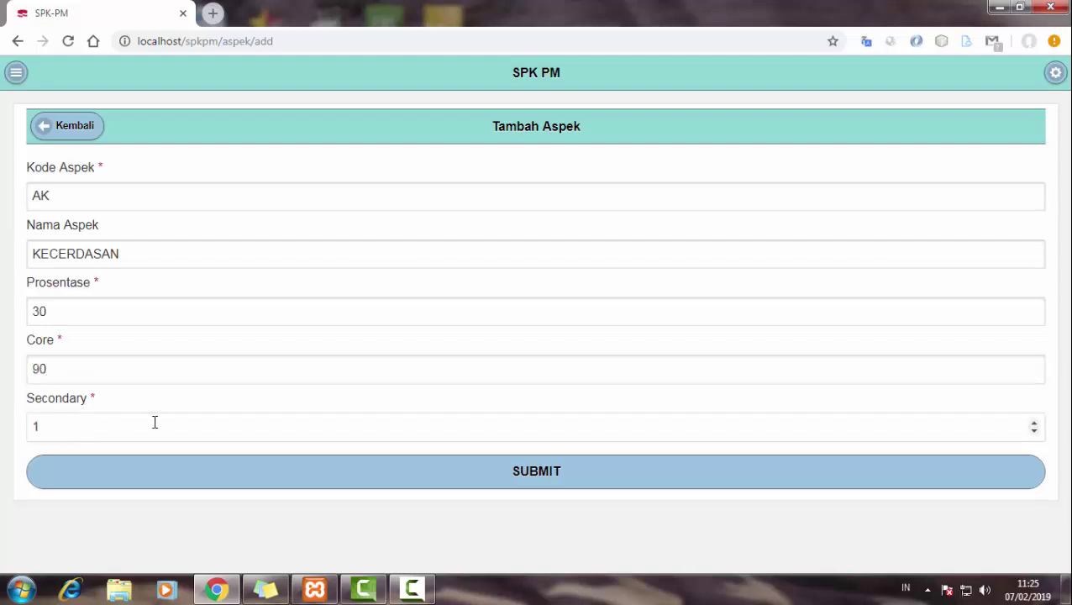
text(0)
click(161, 483)
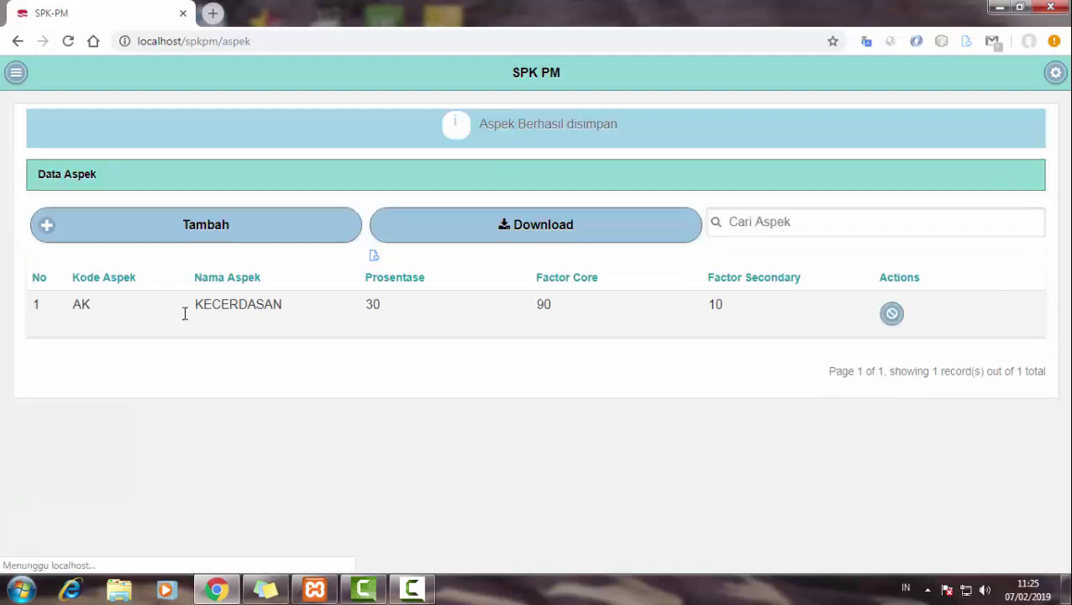
click(267, 231)
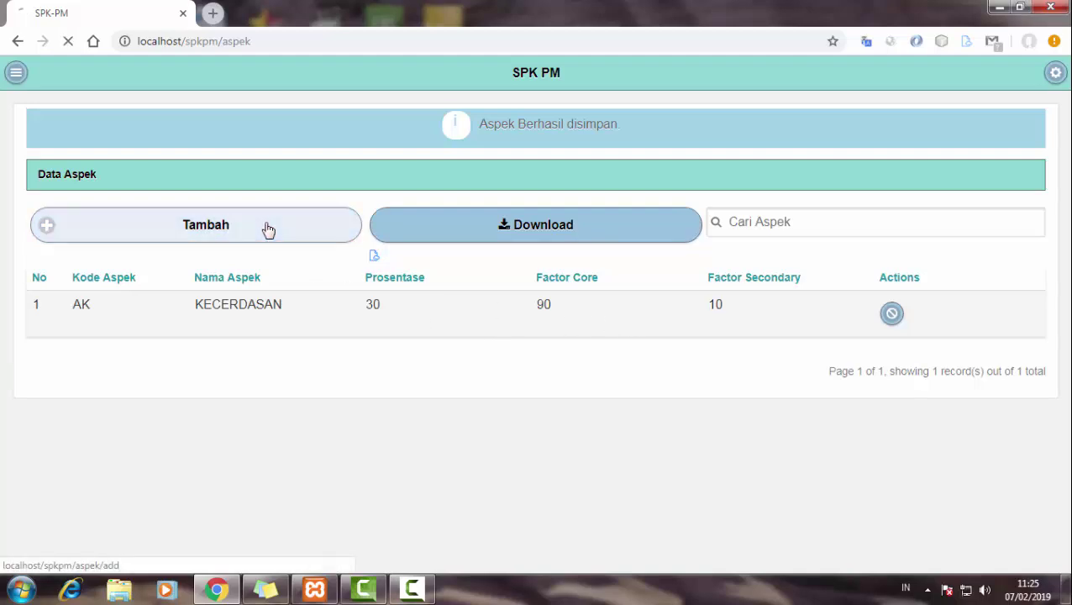
- Start the second aspect with code K2 and name KEBAIKAN
click(149, 201)
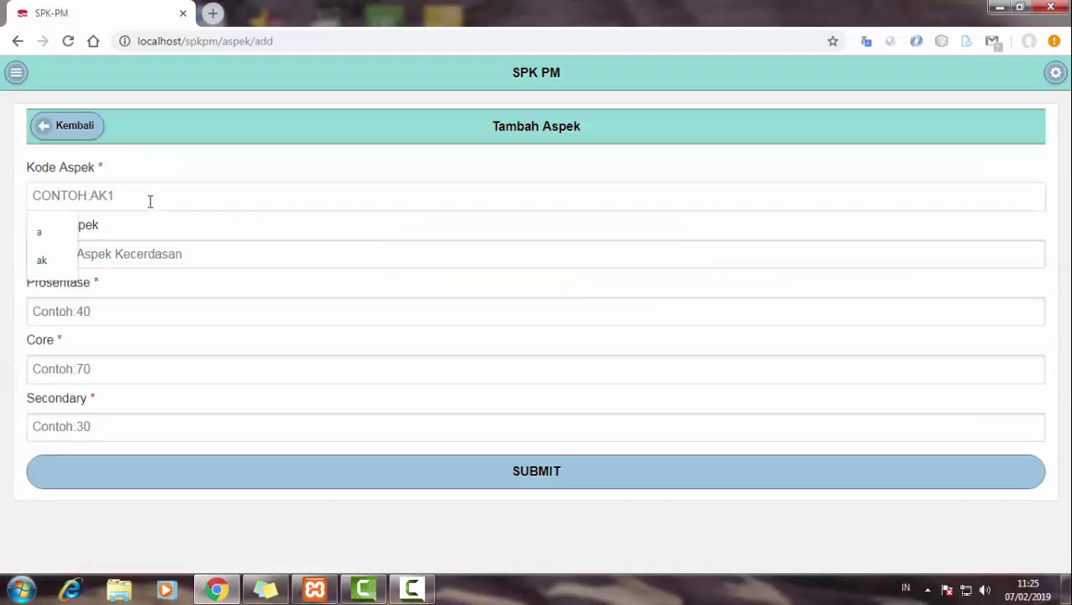
text(KE)
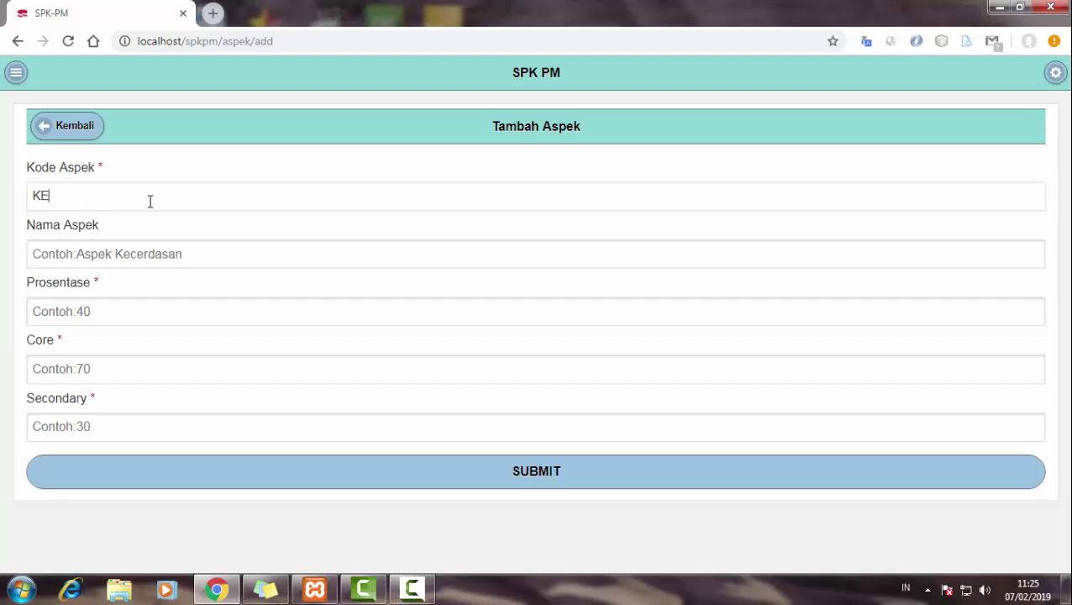
key(BackSpace)
key(BackSpace)
key(BackSpace)
key(BackSpace)
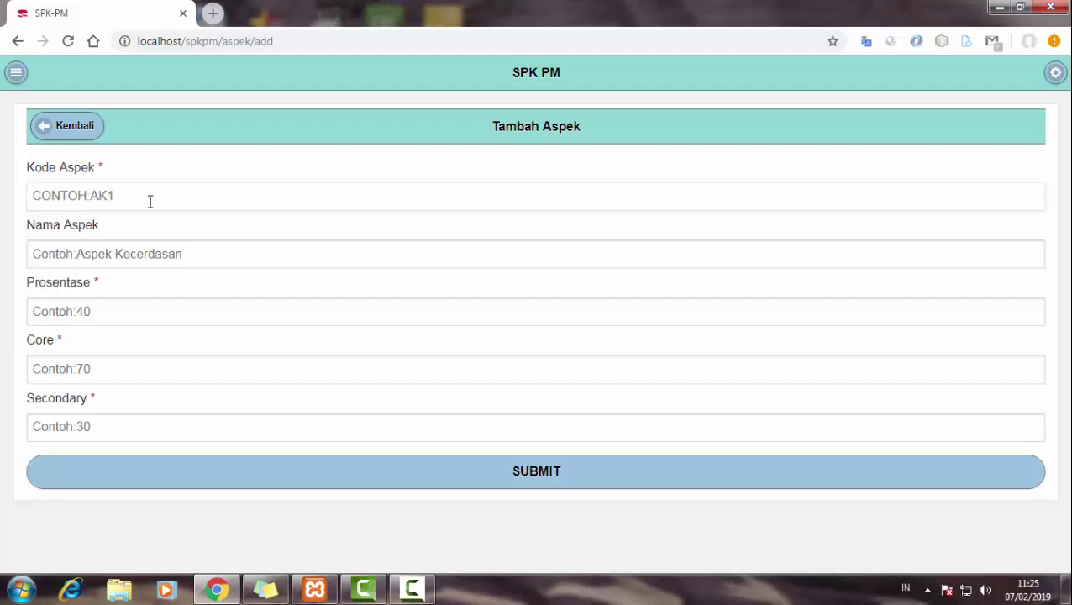
text(A)
key(BackSpace)
text(K2)
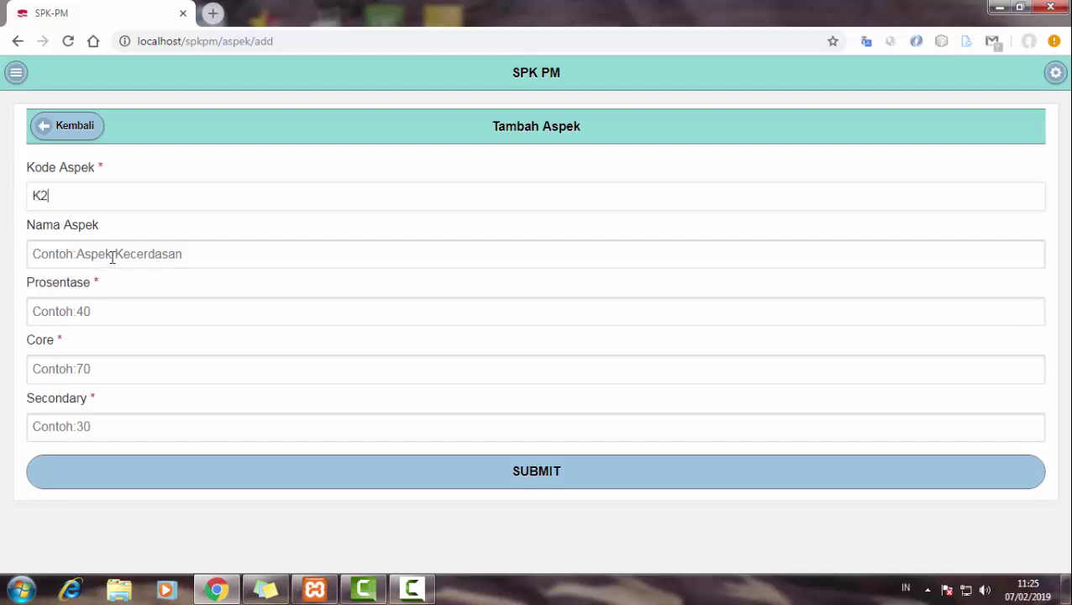
click(113, 254)
text(KEBAIKAN)
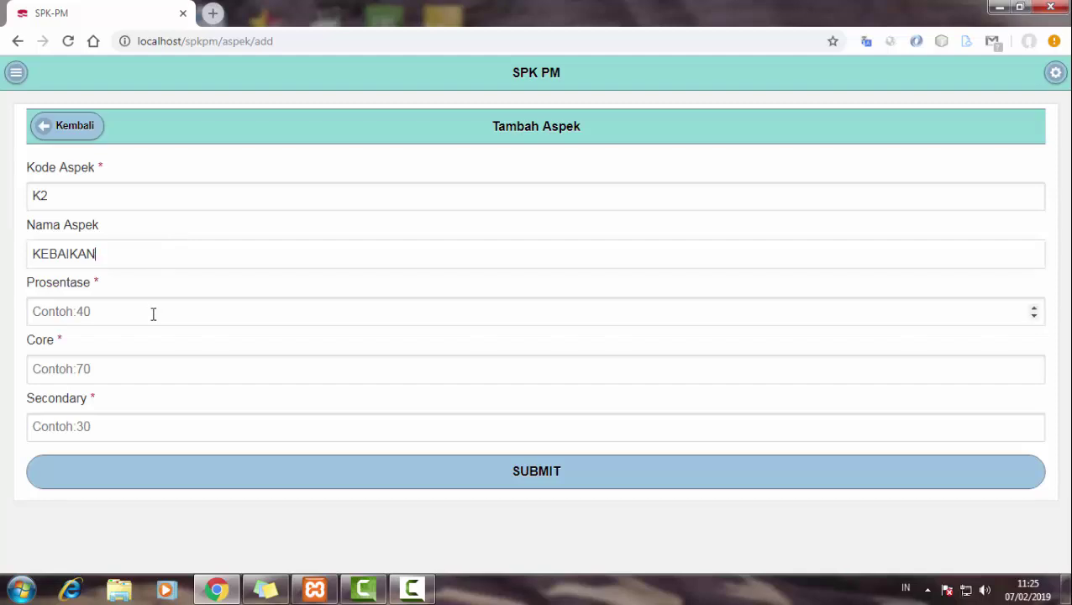
- Give KEBAIKAN Prosentase 30, Core 70 and Secondary 30, and save it
click(153, 313)
text(30)
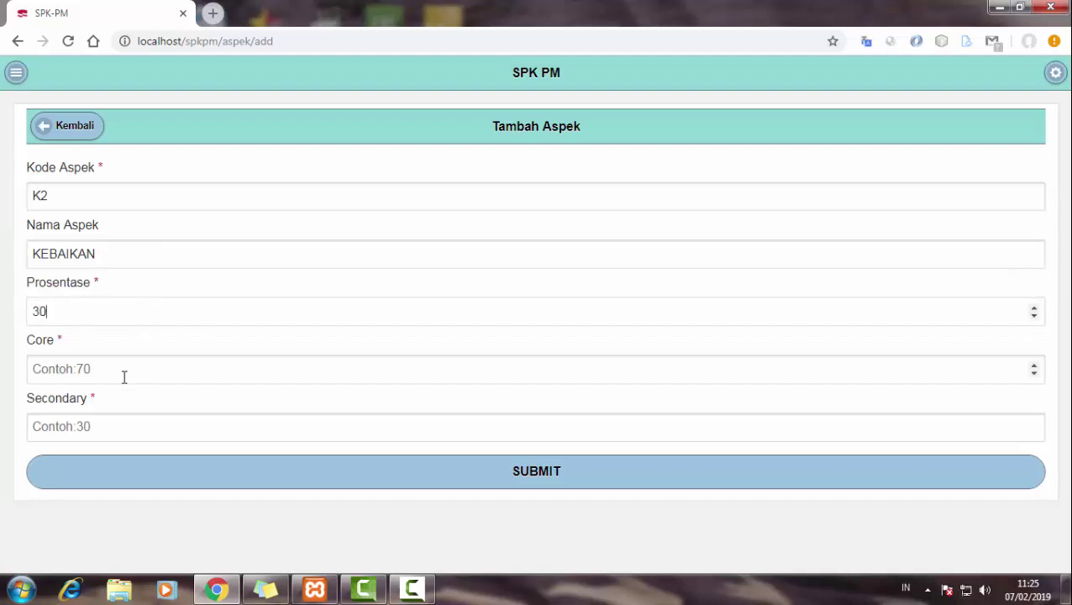
click(125, 376)
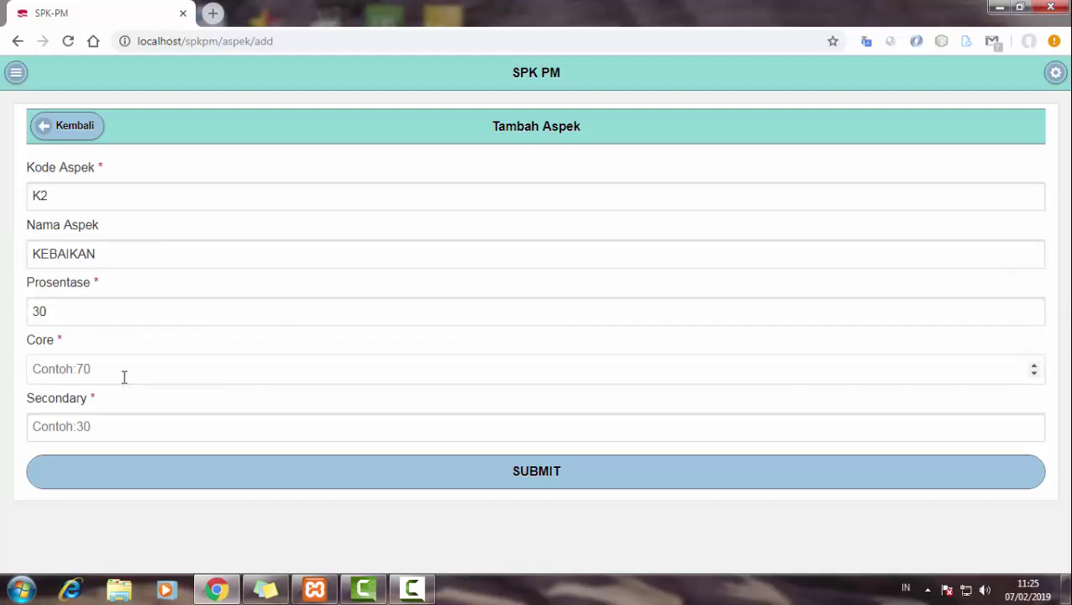
text(70)
click(123, 421)
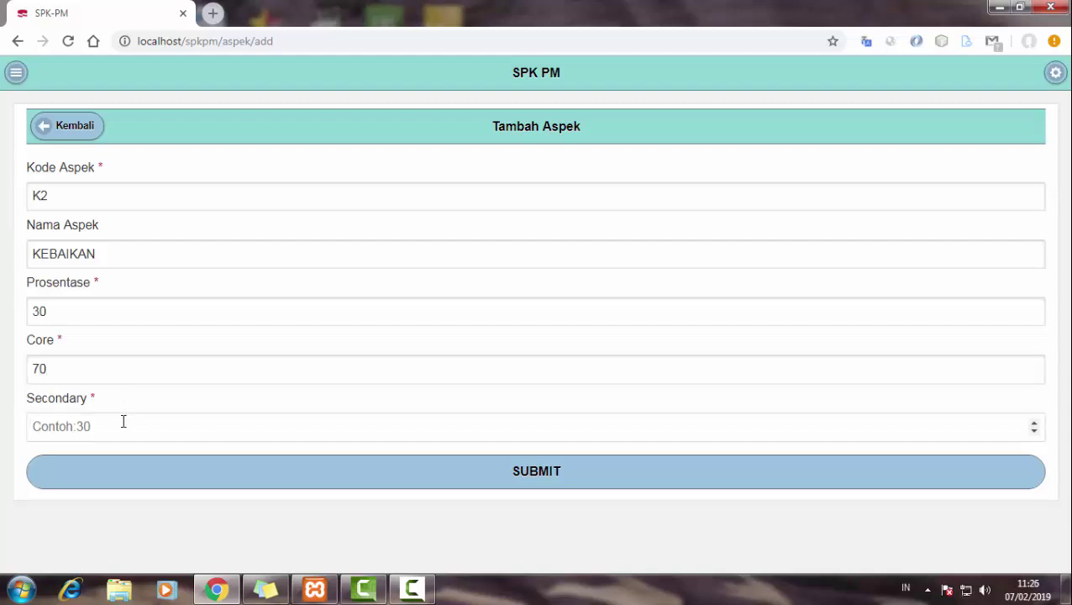
text(30)
click(87, 474)
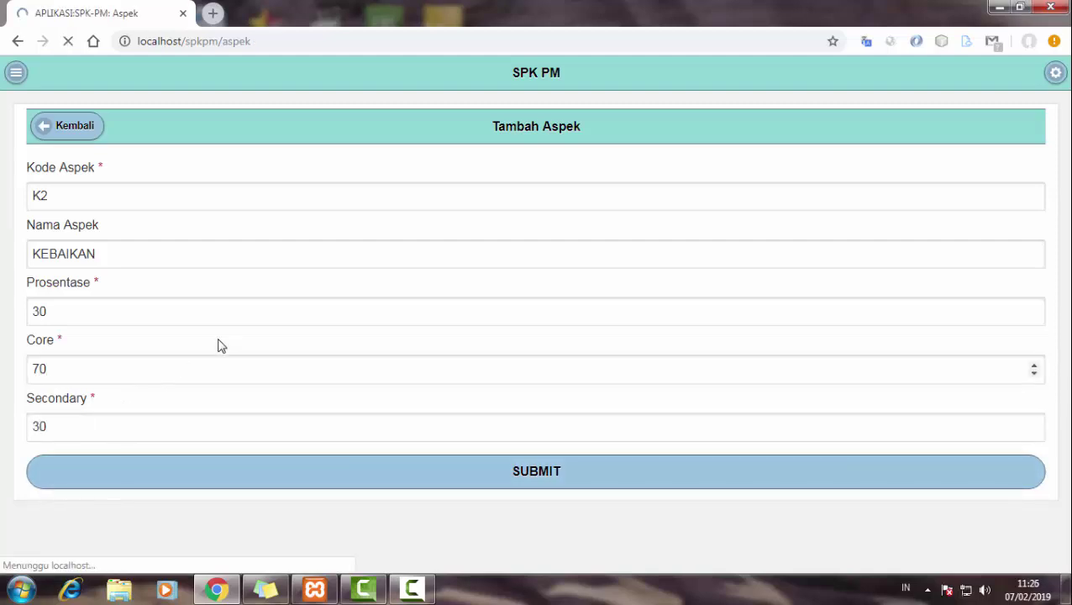
click(262, 241)
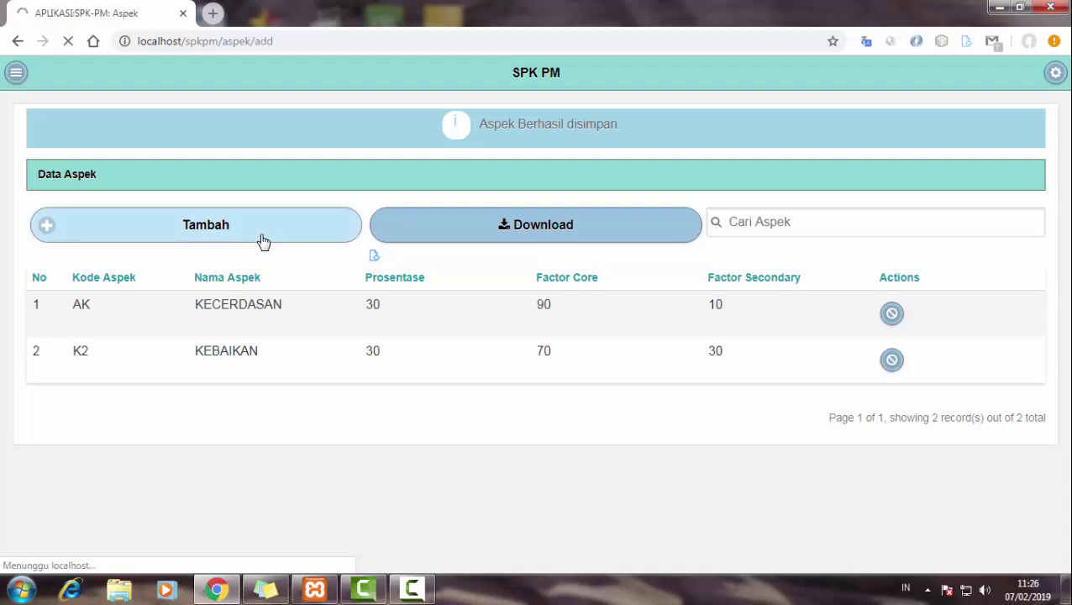
- Submit aspect G3 KEARIFAN with Prosentase 80, Core 80 and Secondary 20
click(141, 195)
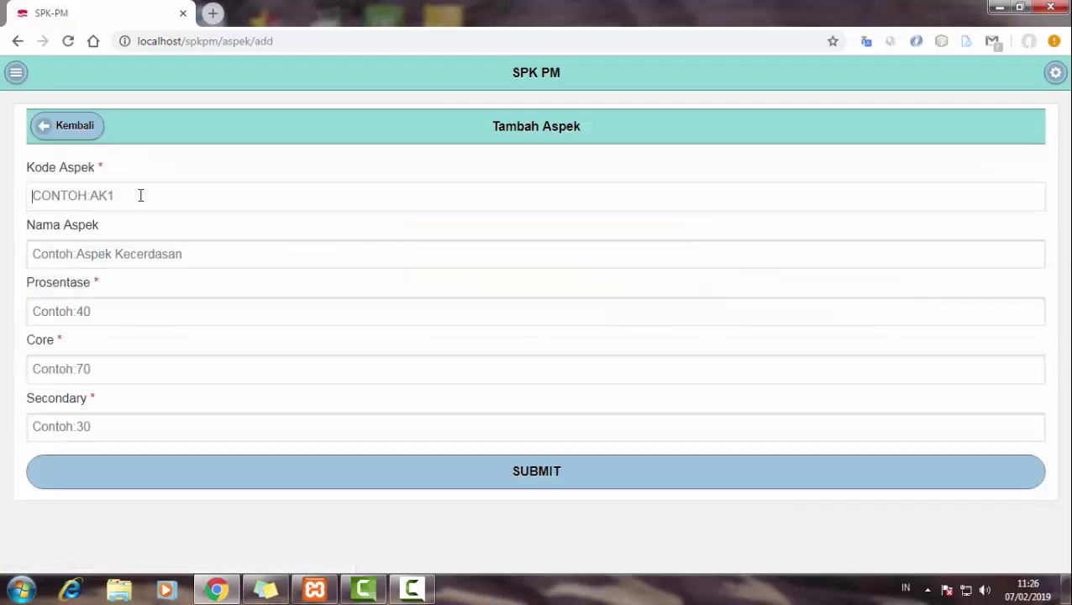
text(G3)
click(147, 253)
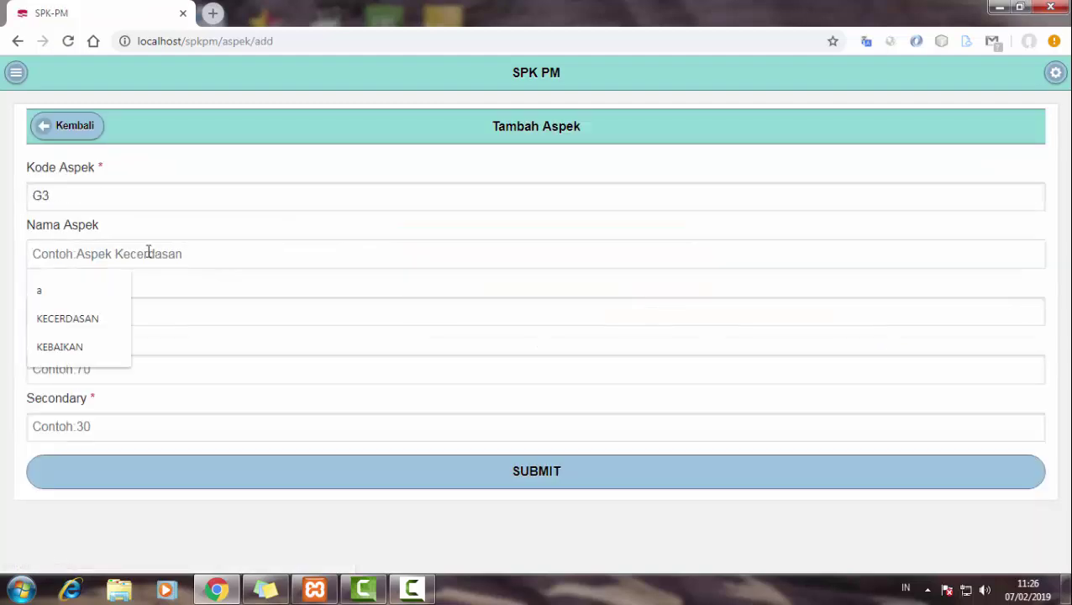
text(KE)
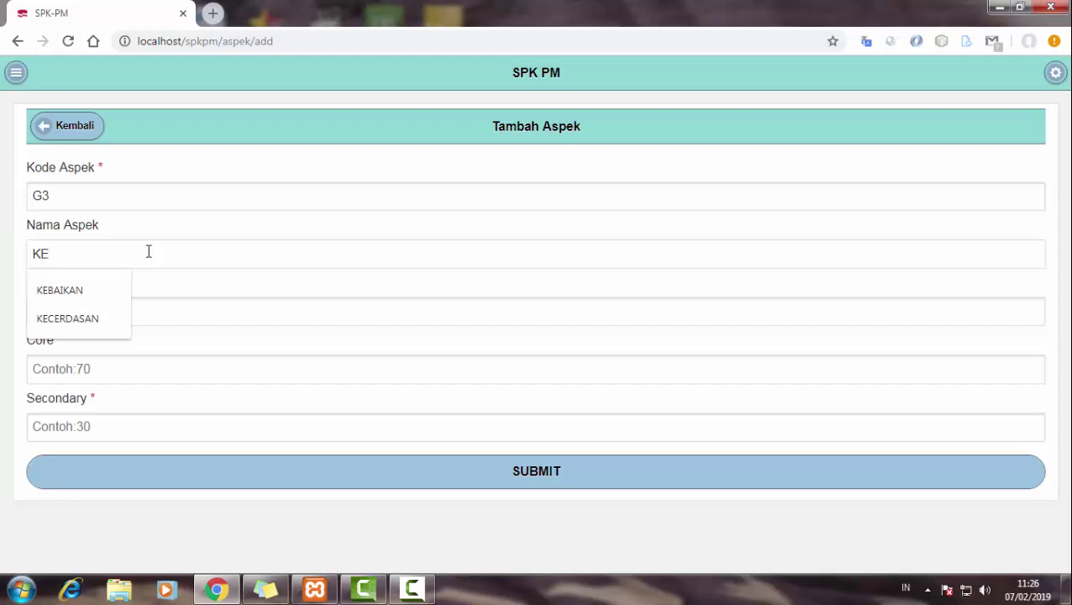
text(ARIFAN)
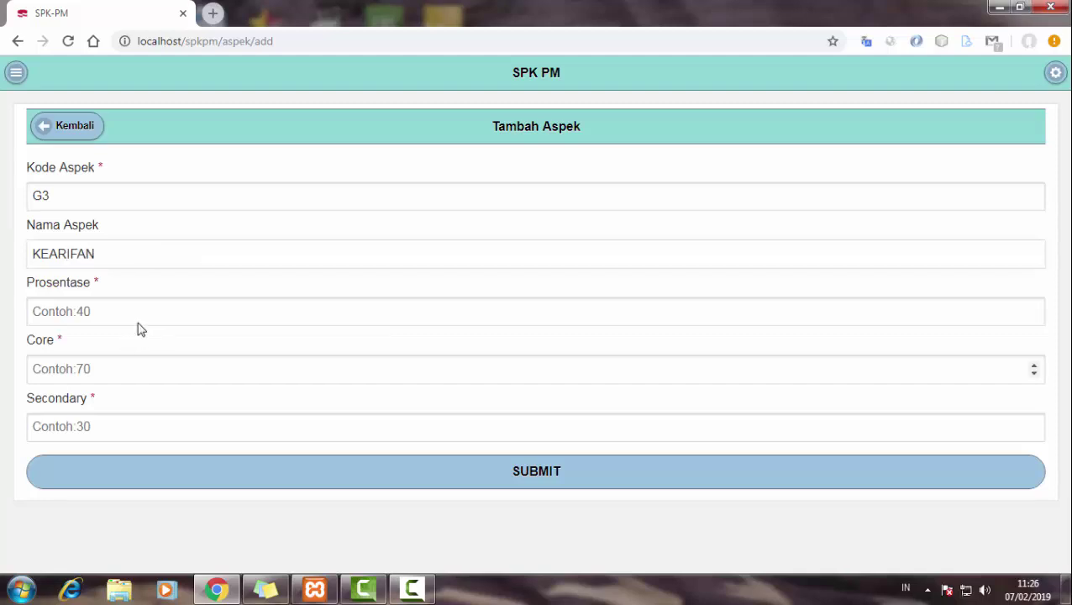
click(142, 313)
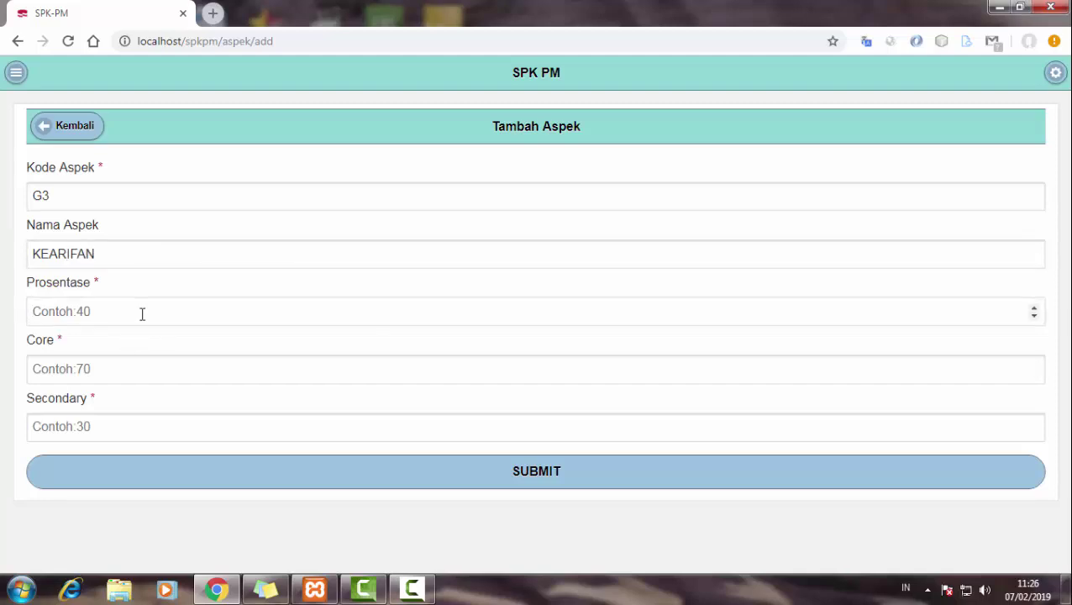
text(80)
click(119, 372)
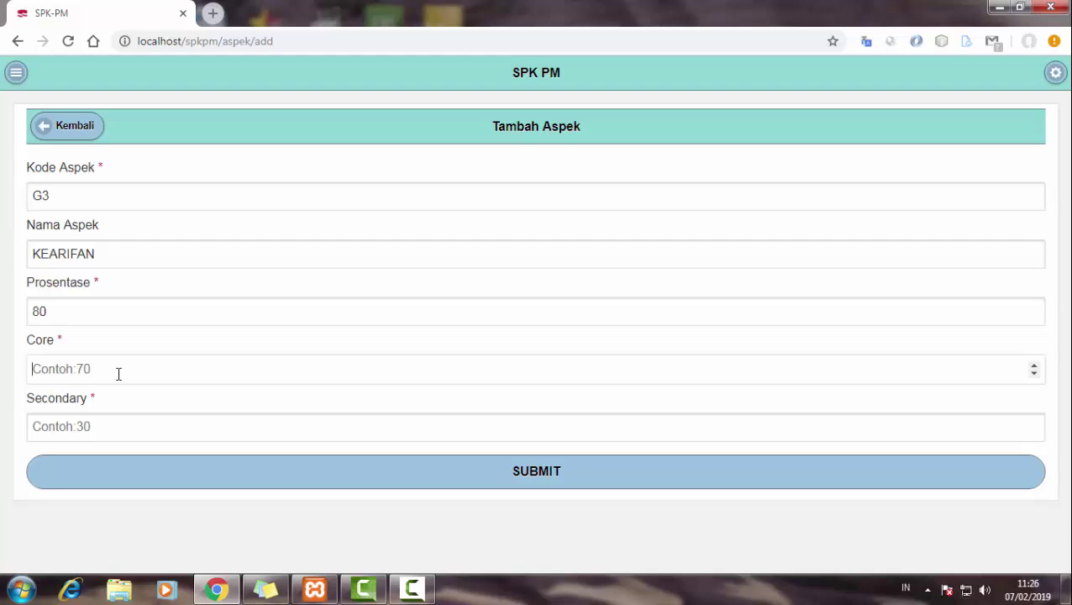
text(80)
click(119, 428)
text(20)
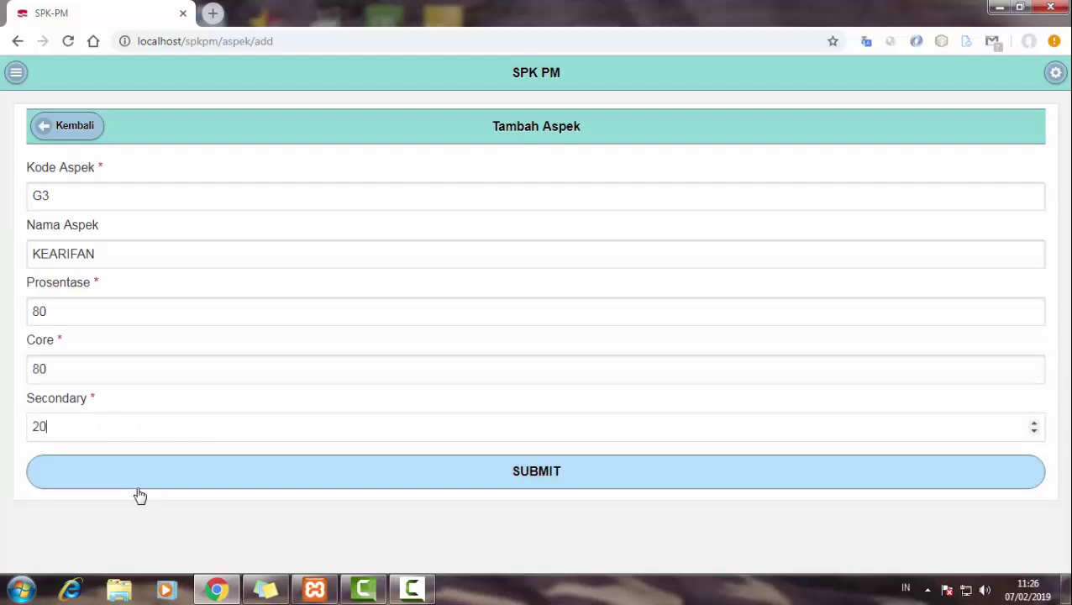
click(139, 492)
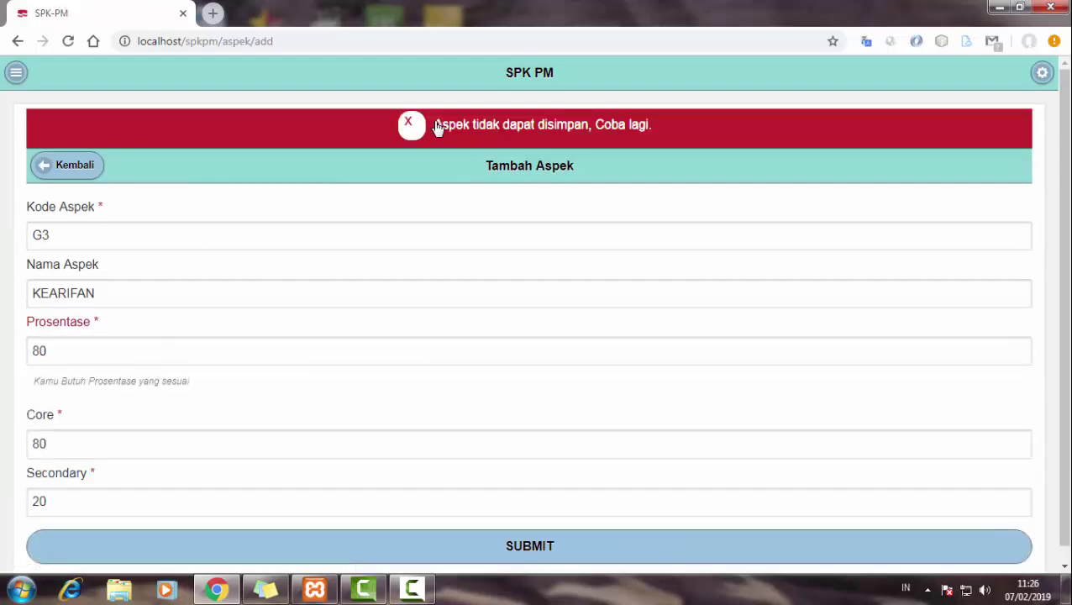
- After the validation error, change KEARIFAN's Prosentase to 40 and save it
drag(53, 380, 200, 380)
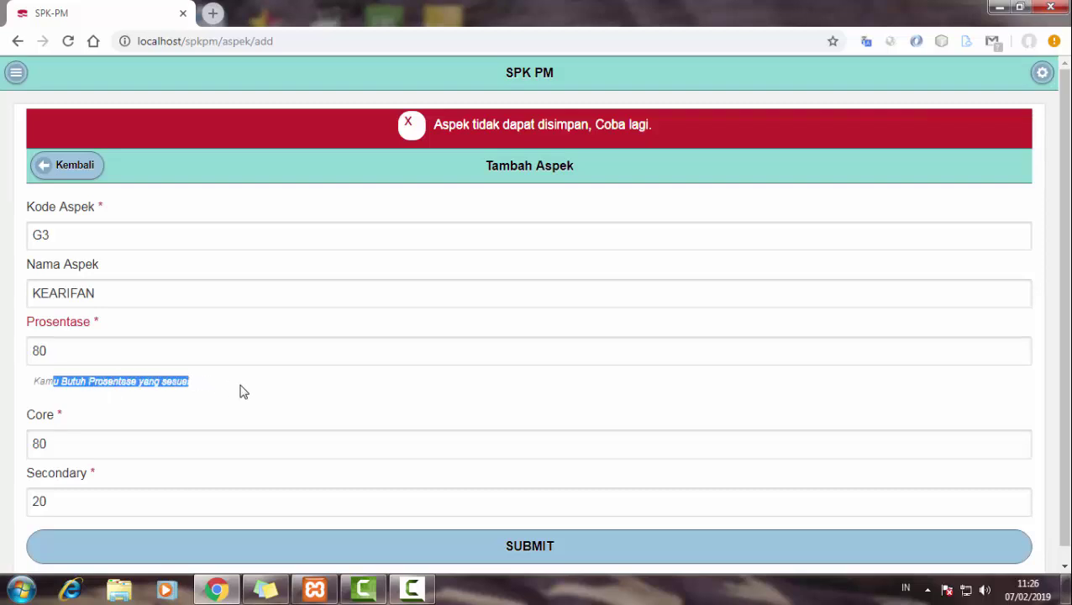
drag(100, 381, 234, 396)
click(235, 396)
drag(71, 349, 1, 351)
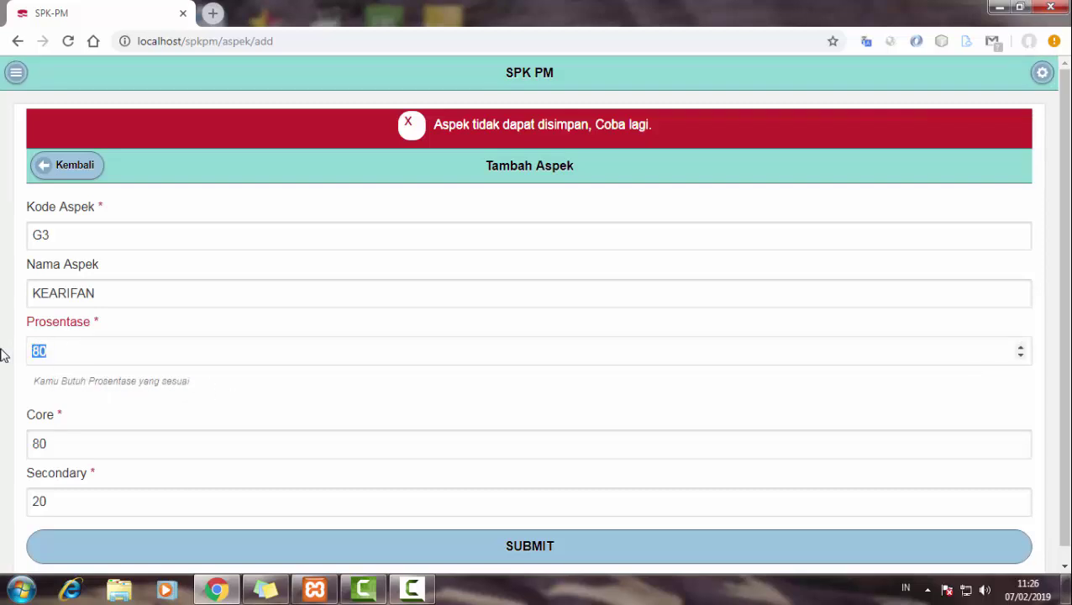
key(BackSpace)
text(40)
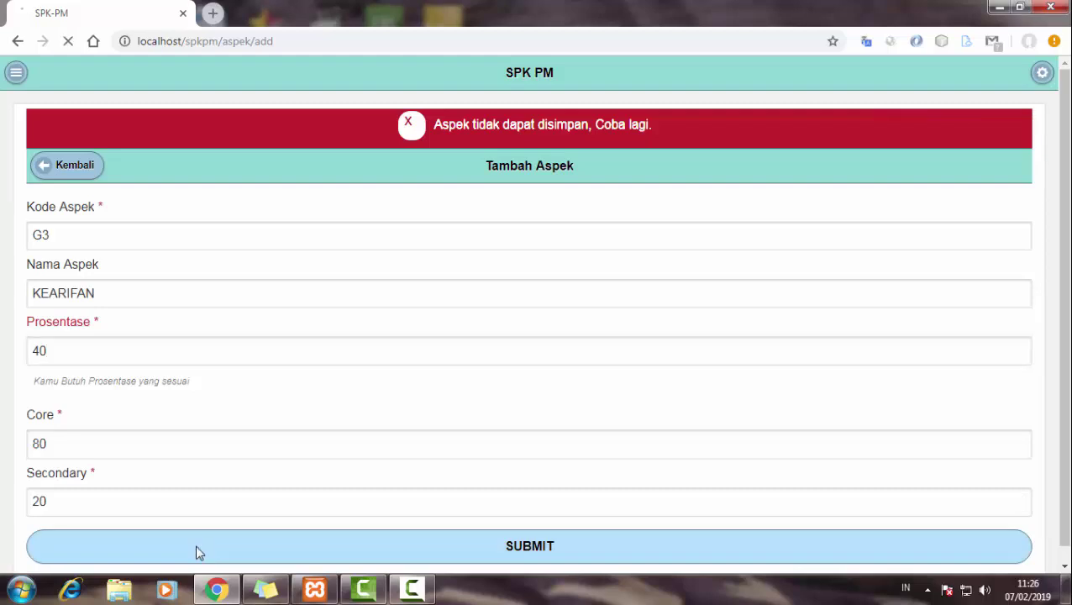
click(195, 544)
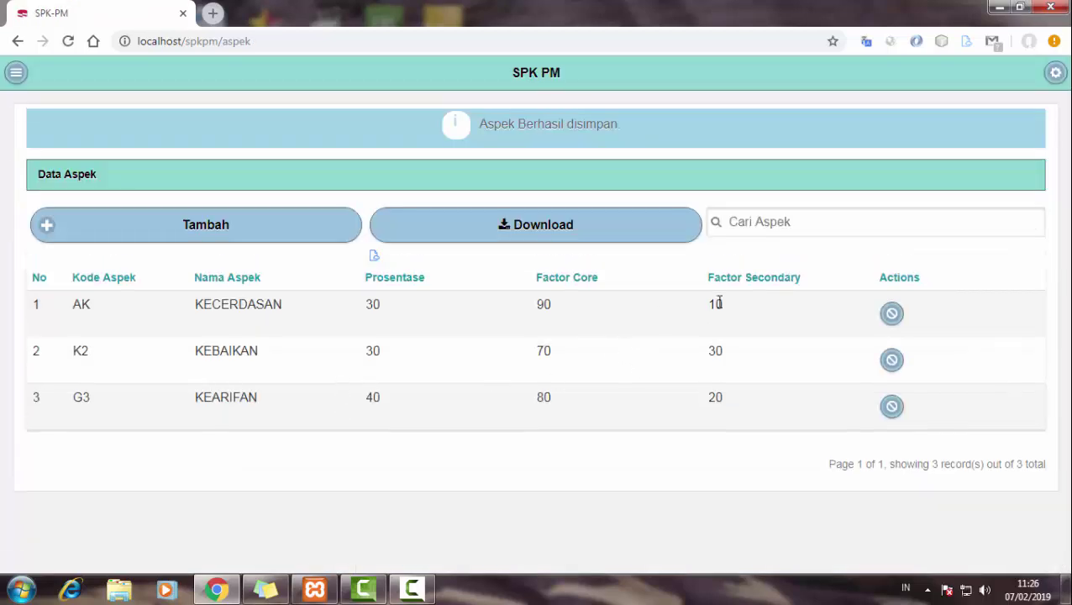
- On the Kriteria page, start a new AK criterion with code 1
mouse_move(368, 305)
mouse_down()
mouse_move(370, 390)
mouse_move(375, 307)
mouse_up()
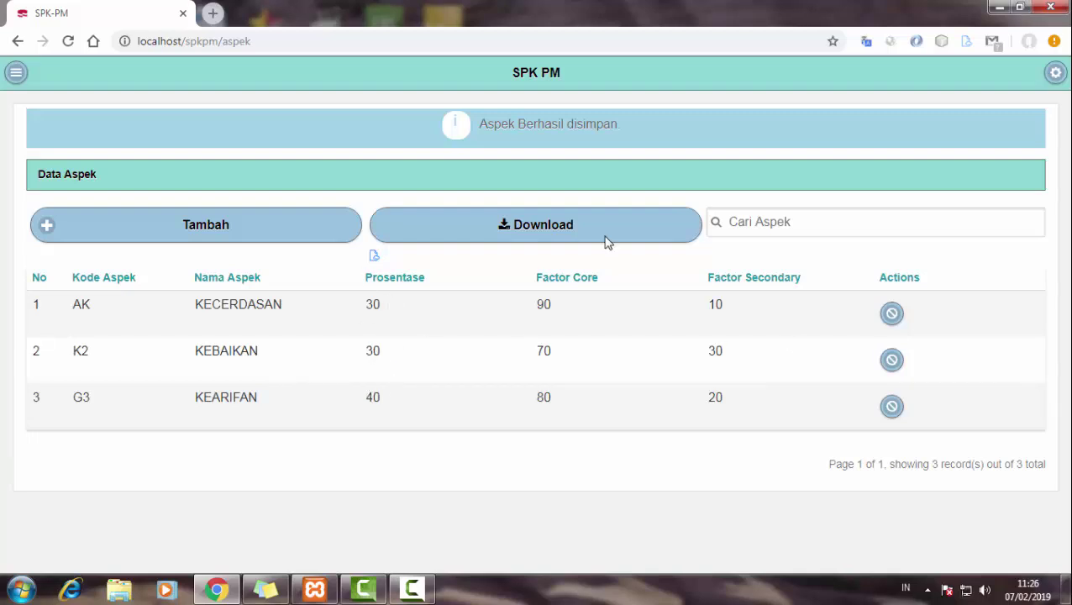
click(15, 74)
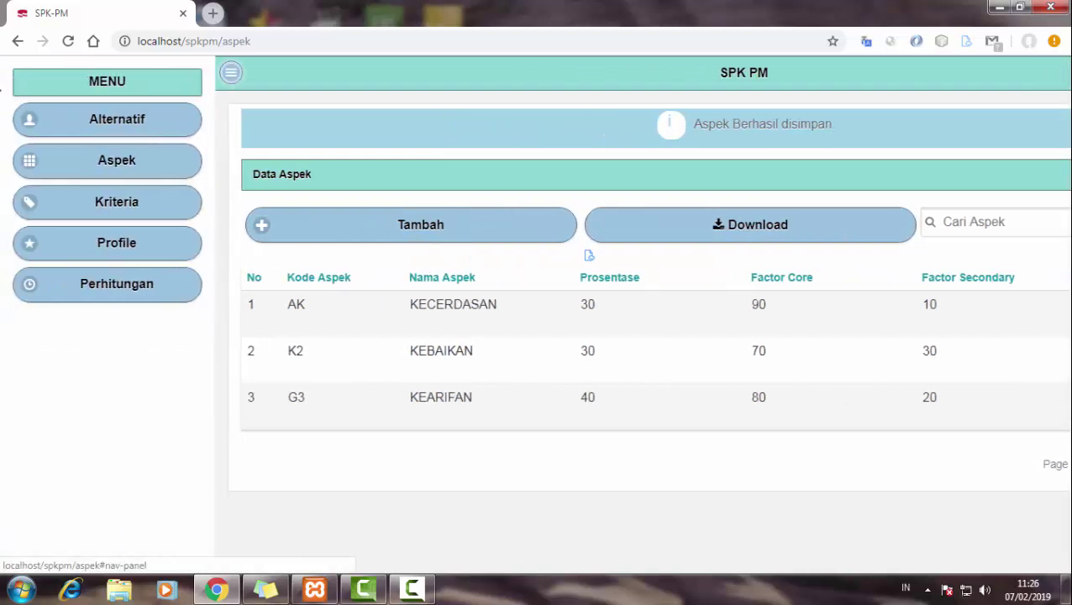
click(99, 212)
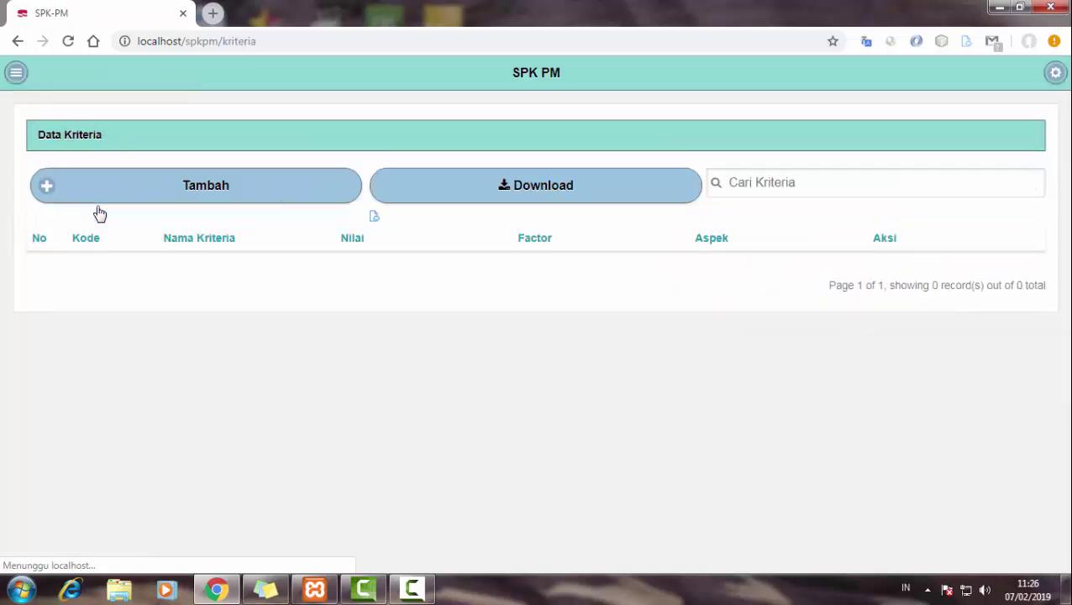
click(266, 207)
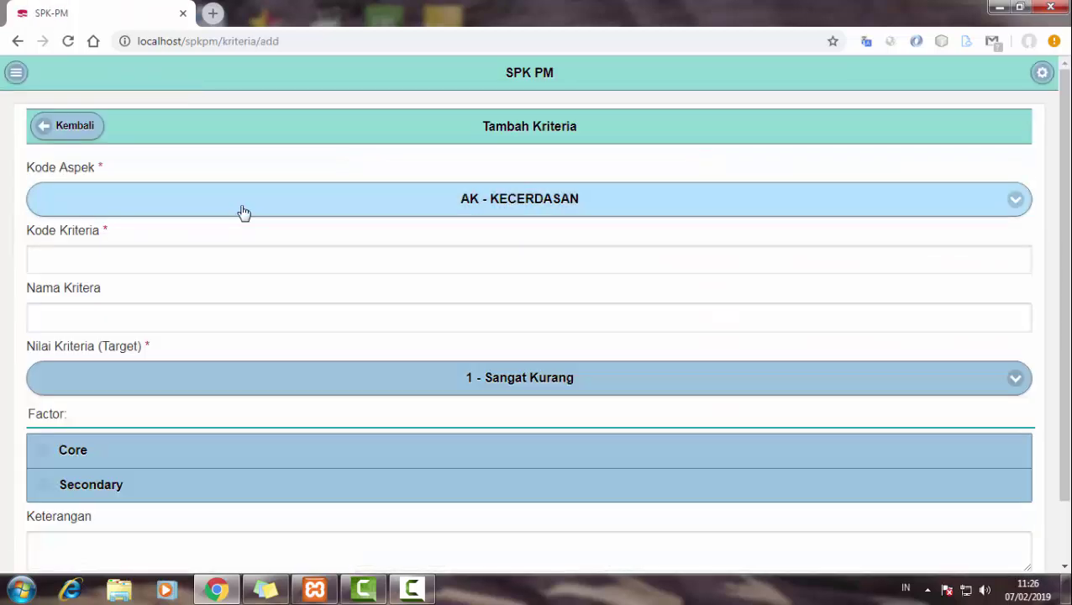
click(177, 254)
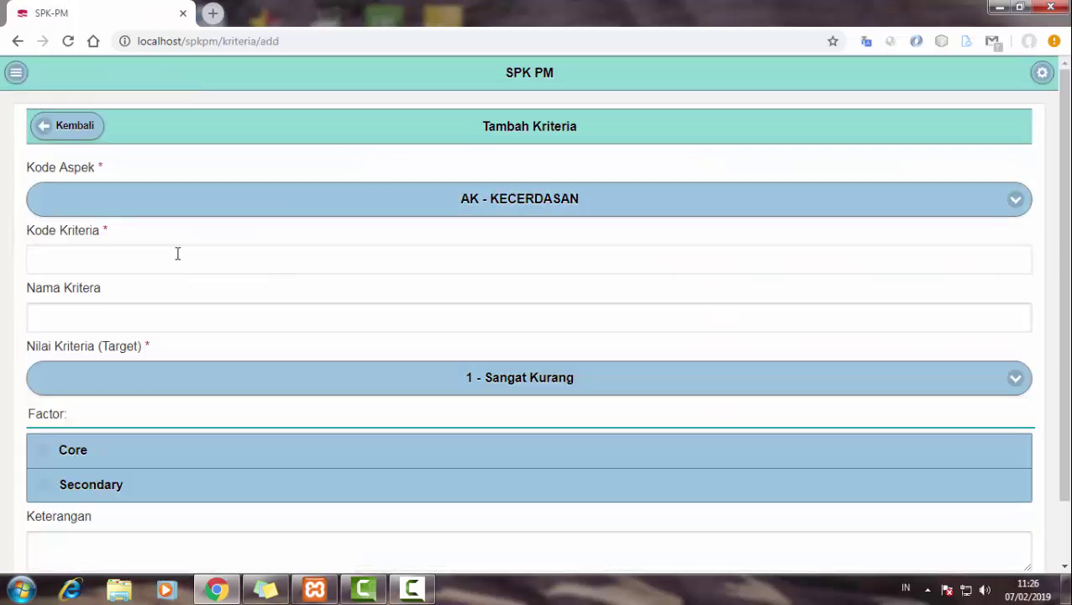
text(1)
click(182, 312)
- Save BERPIKIR POSITIF with target 4 - Baik and the Core factor
scroll(182, 311, down, 1)
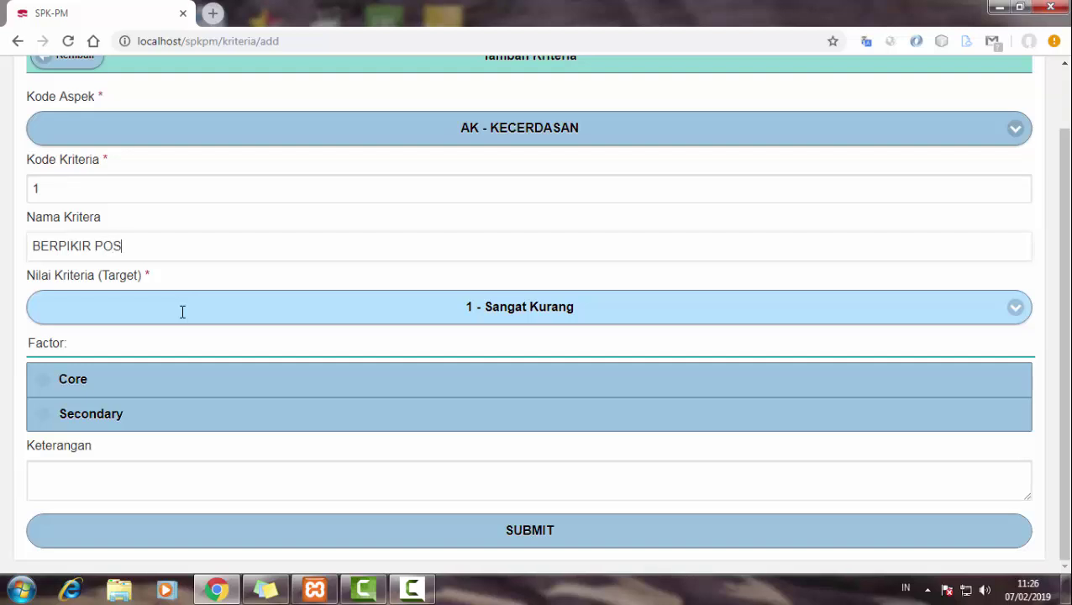
click(182, 312)
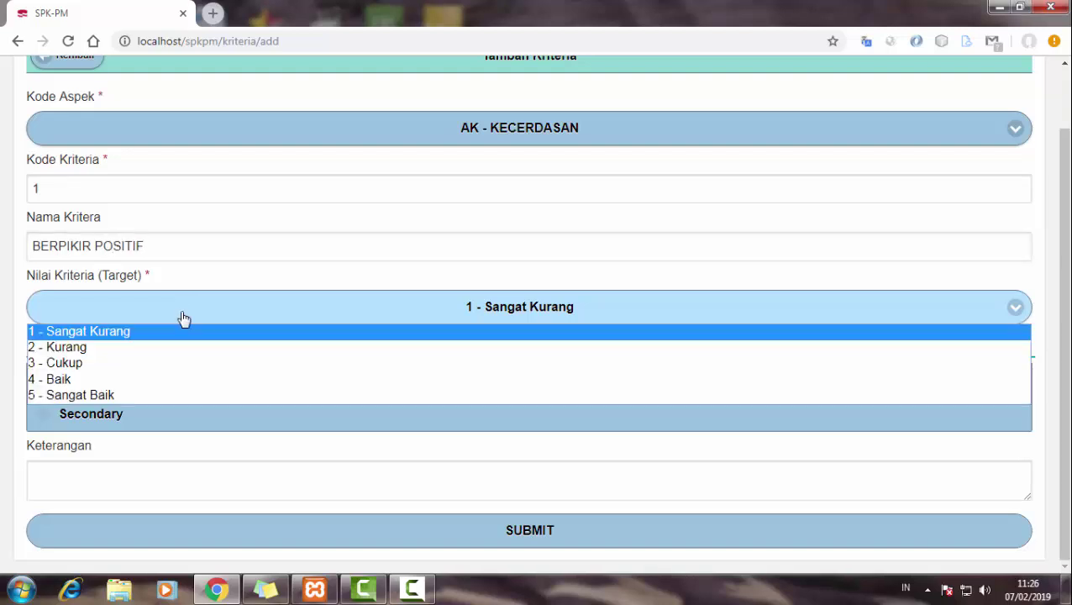
click(96, 384)
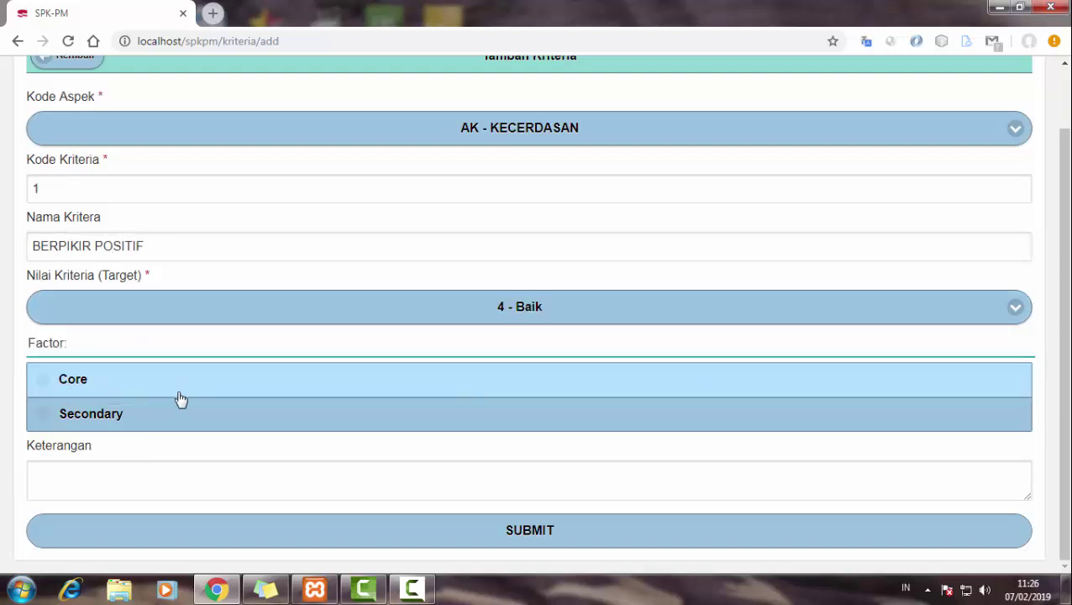
click(102, 390)
click(133, 483)
click(172, 528)
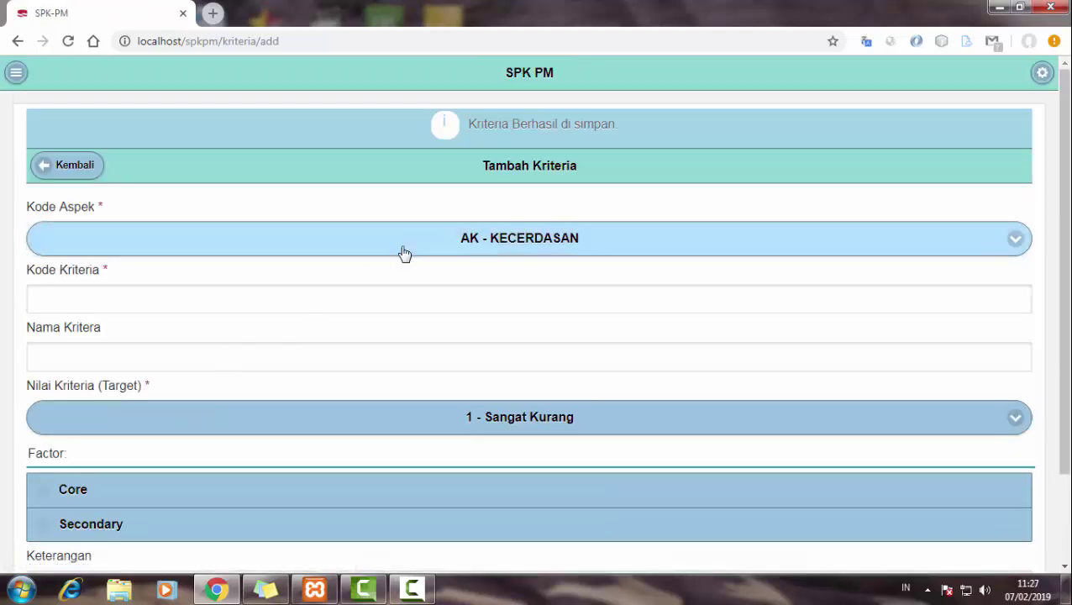
click(398, 247)
- Start a criterion under K2 - KEBAIKAN with criterion code 1
click(398, 247)
scroll(191, 295, down, 1)
scroll(191, 294, down, 1)
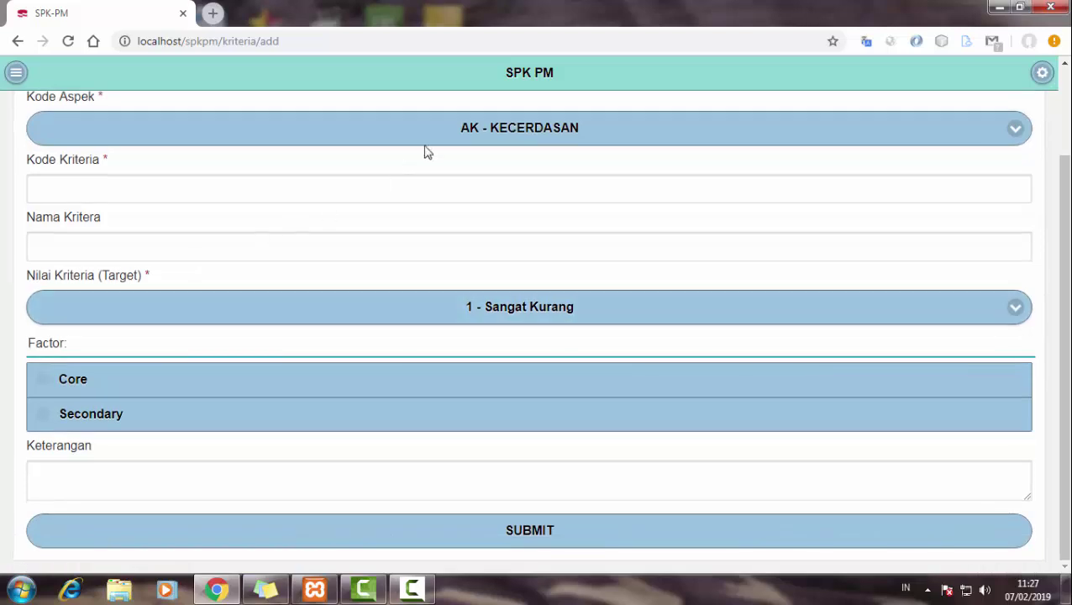
click(426, 143)
click(292, 172)
scroll(284, 232, up, 1)
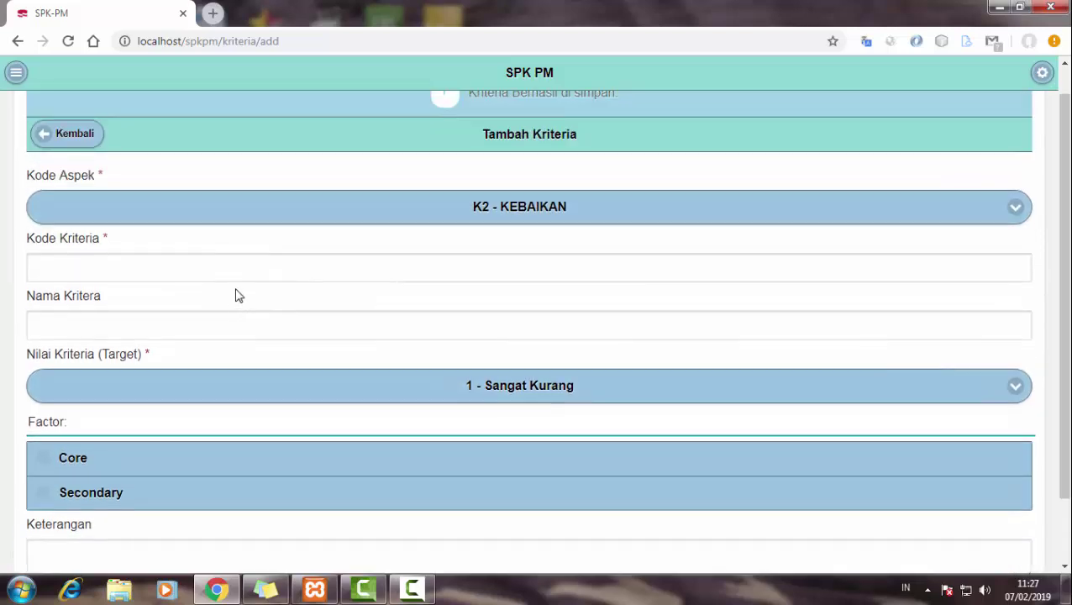
click(238, 273)
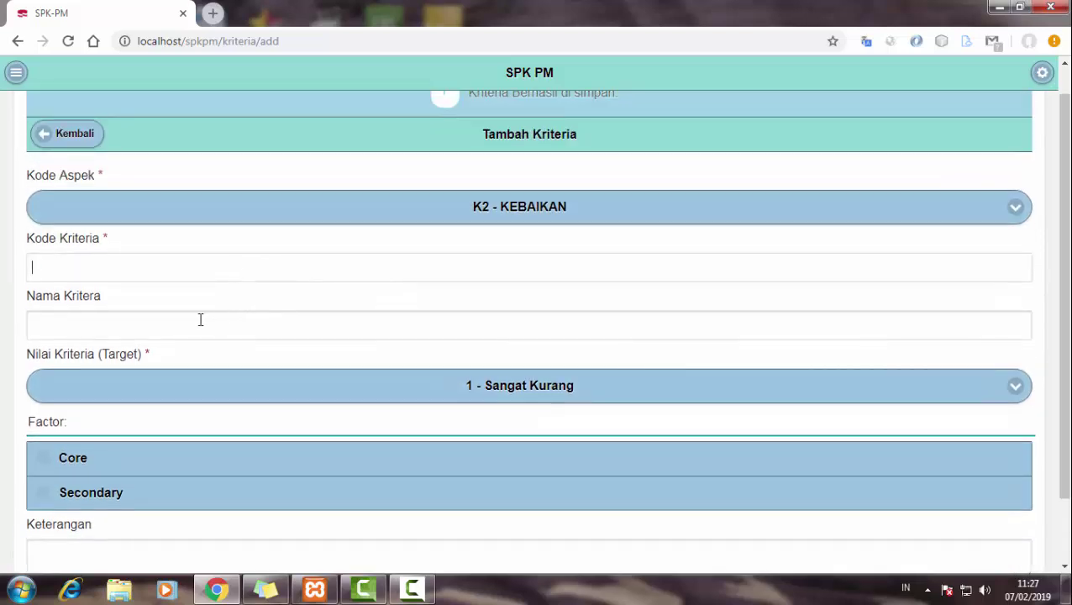
text(1)
- Name the criterion MEMBERI with target value 5 - Sangat Baik
key(Tab)
scroll(248, 279, down, 1)
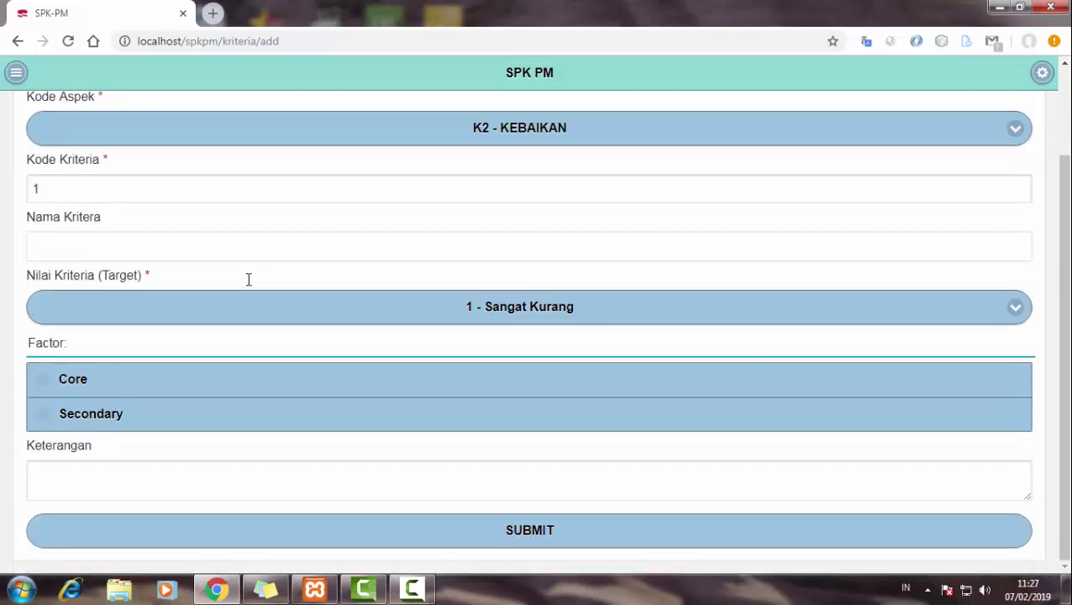
text(MEMBERI)
click(240, 309)
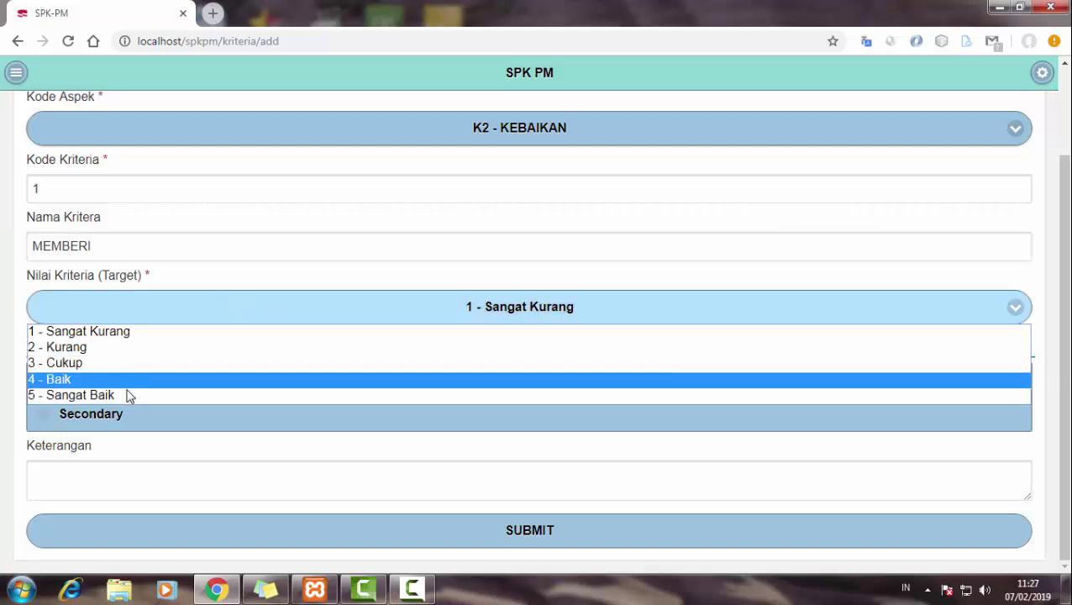
click(128, 395)
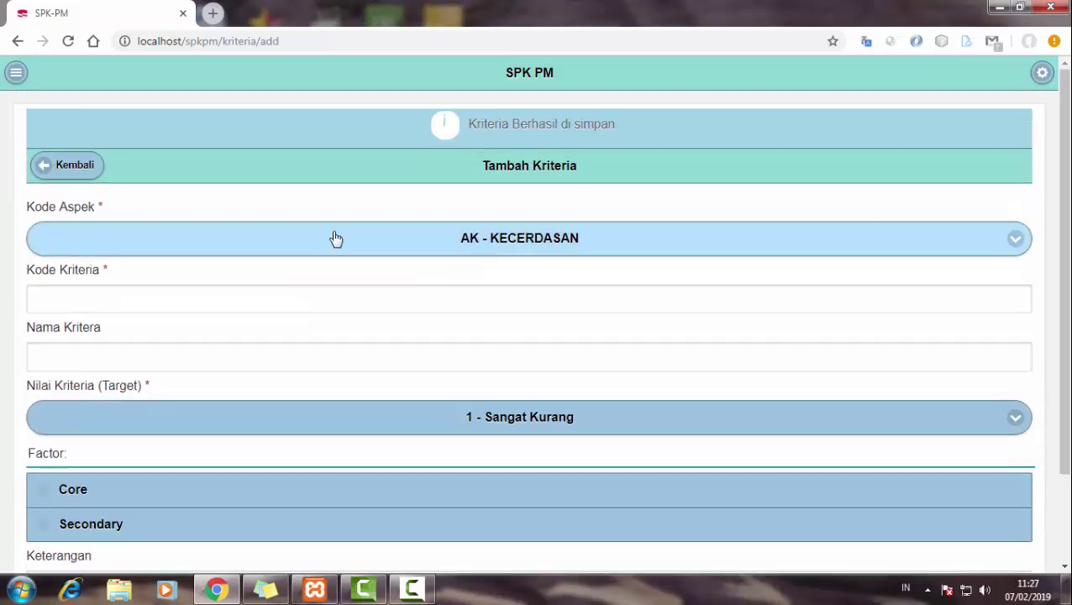
- Save criterion MENENTUKAN under G3 - KEARIFAN with target 3 - Cukup
click(336, 239)
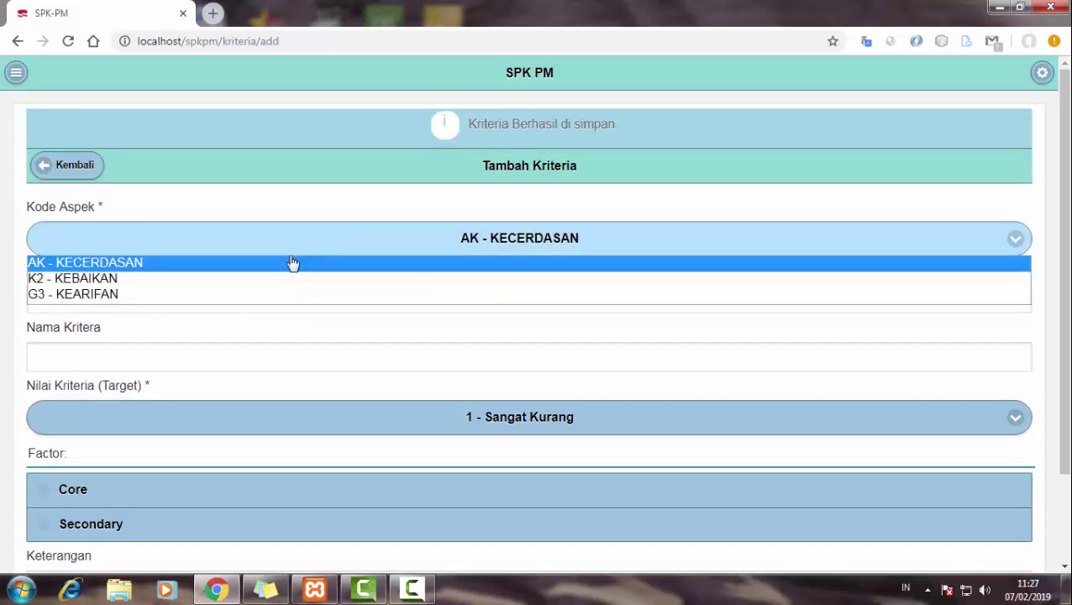
click(222, 292)
click(157, 298)
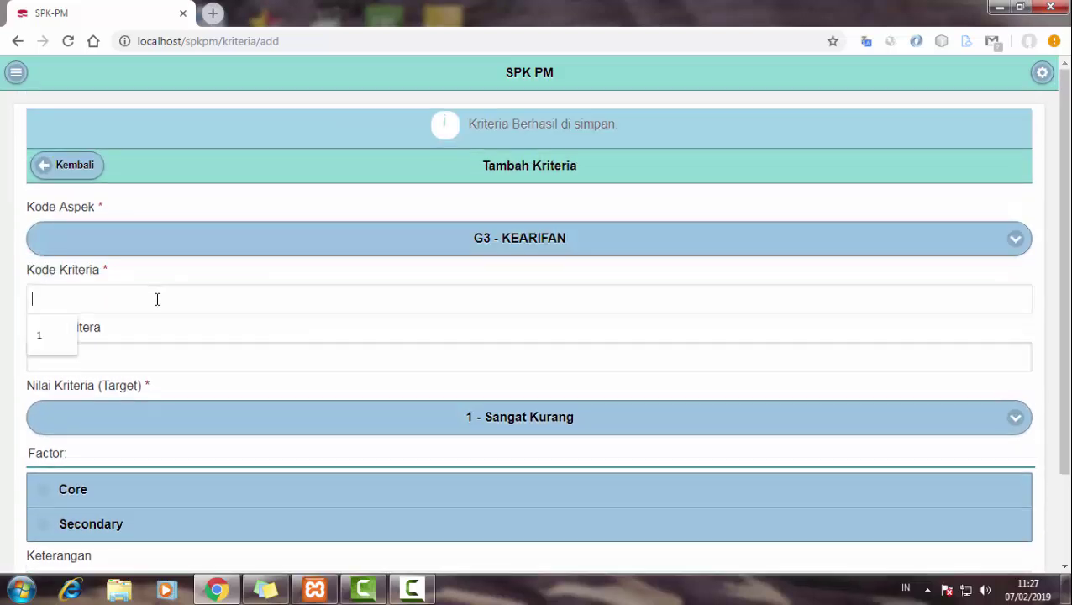
click(166, 348)
scroll(285, 276, down, 2)
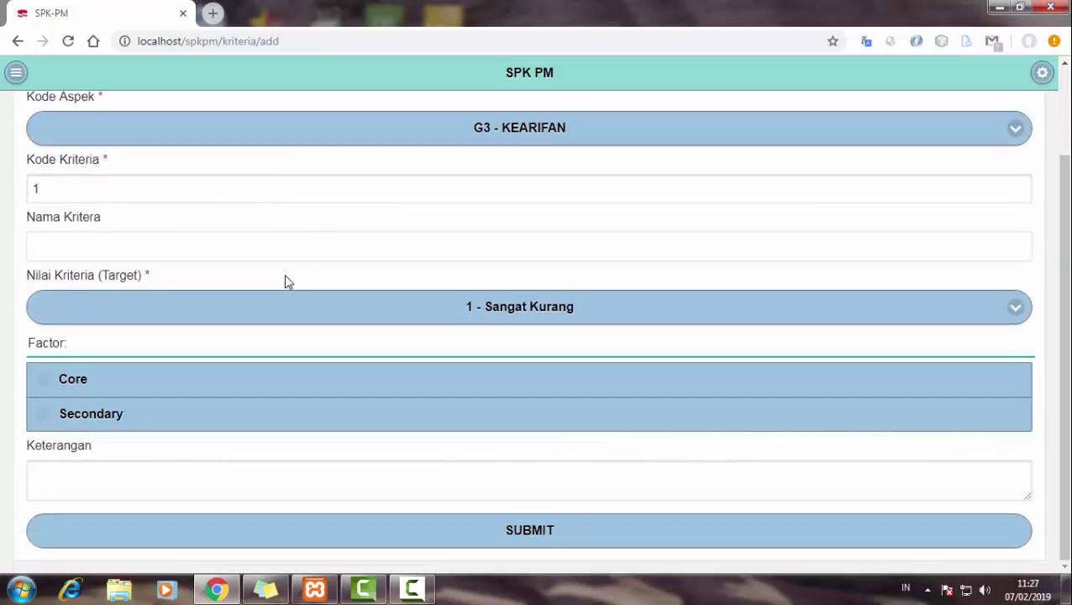
text(M)
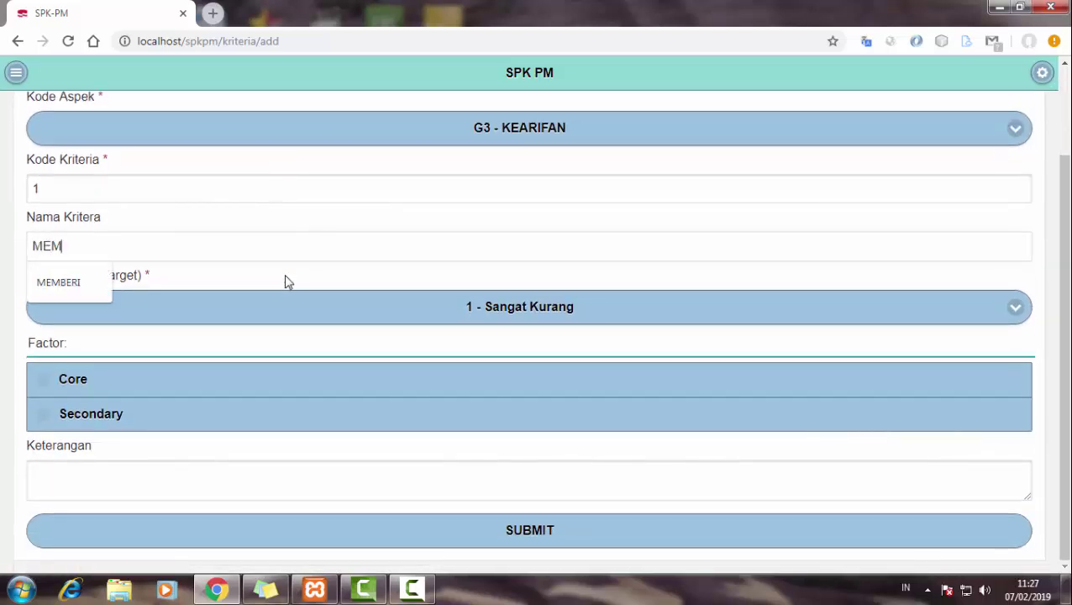
text(ENENTUKAN)
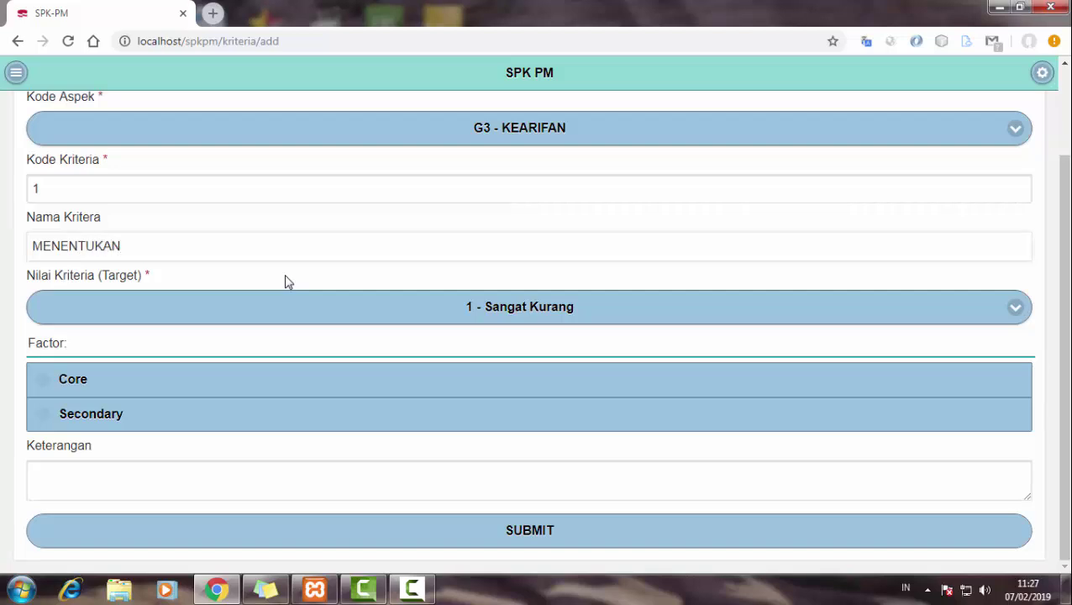
click(270, 309)
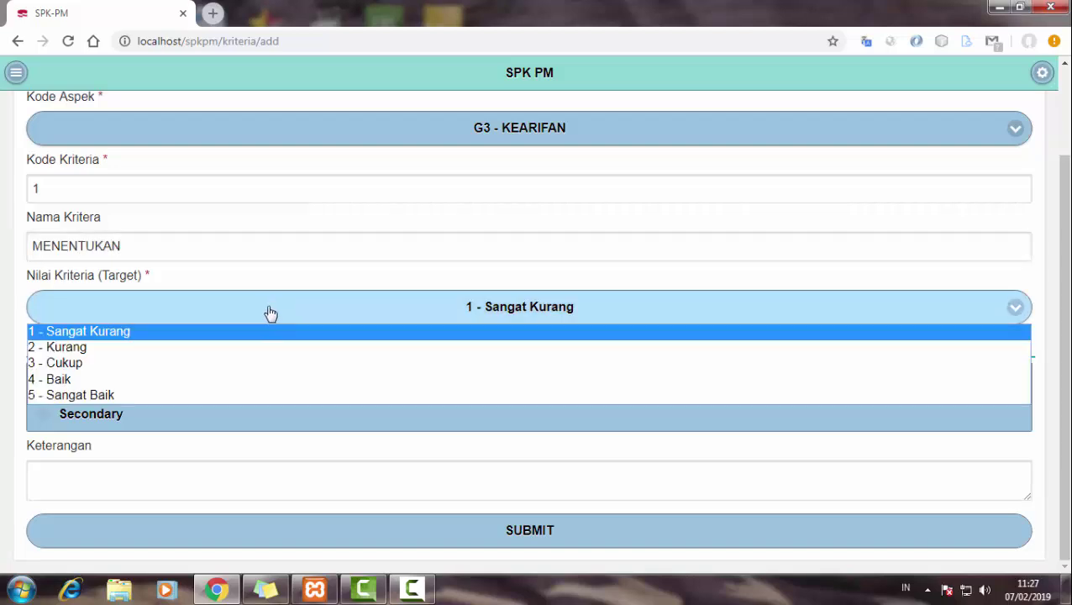
click(172, 366)
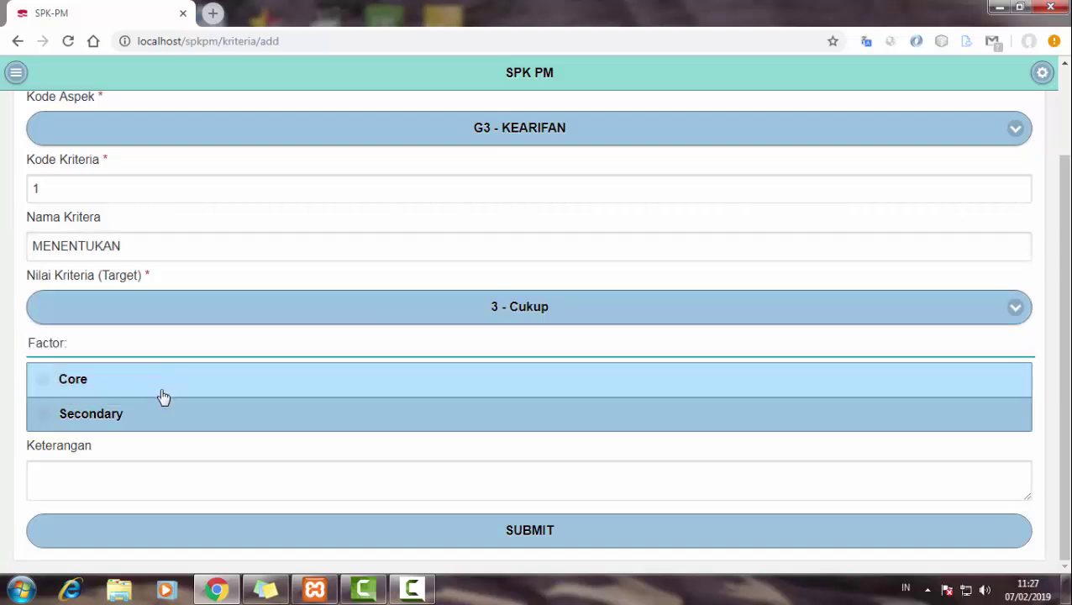
click(157, 535)
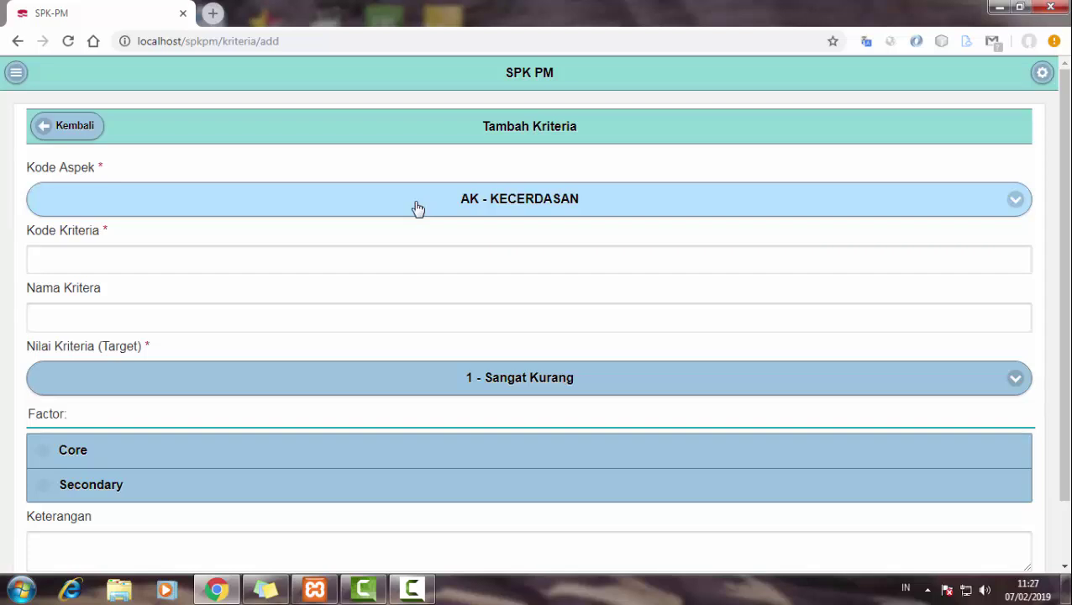
- Return to the Data Kriteria list showing all three criteria
click(417, 208)
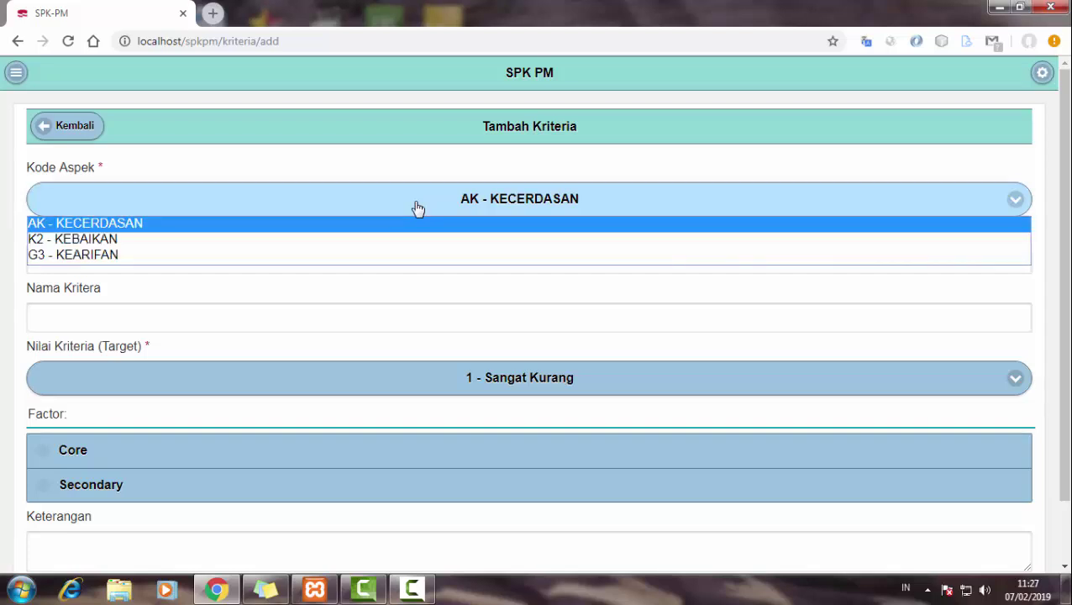
click(417, 223)
click(71, 132)
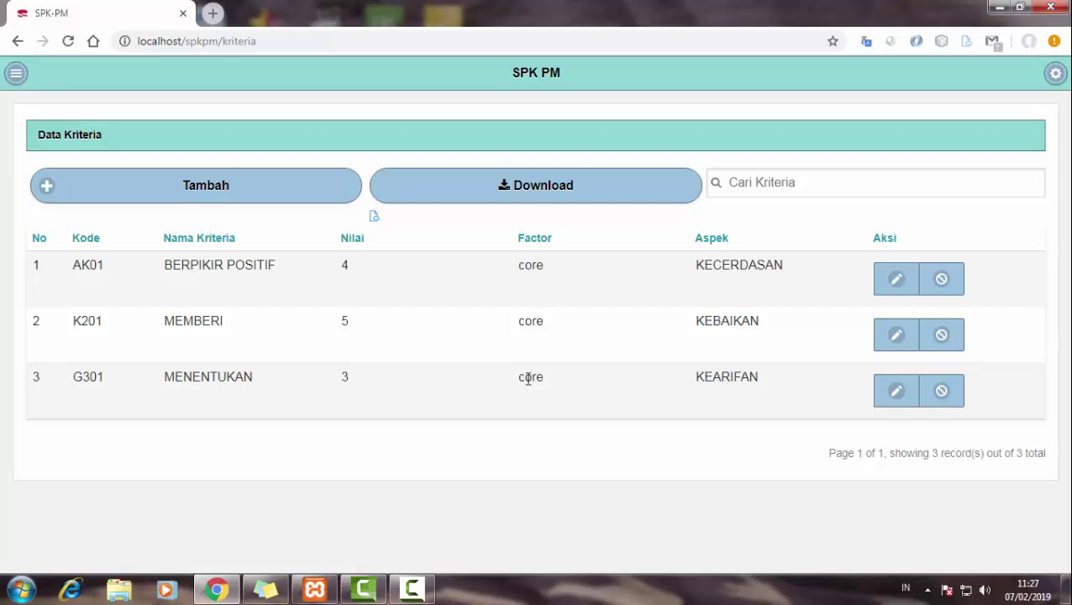
- Change the MENENTUKAN criterion (G301) factor to Secondary and save it
click(890, 393)
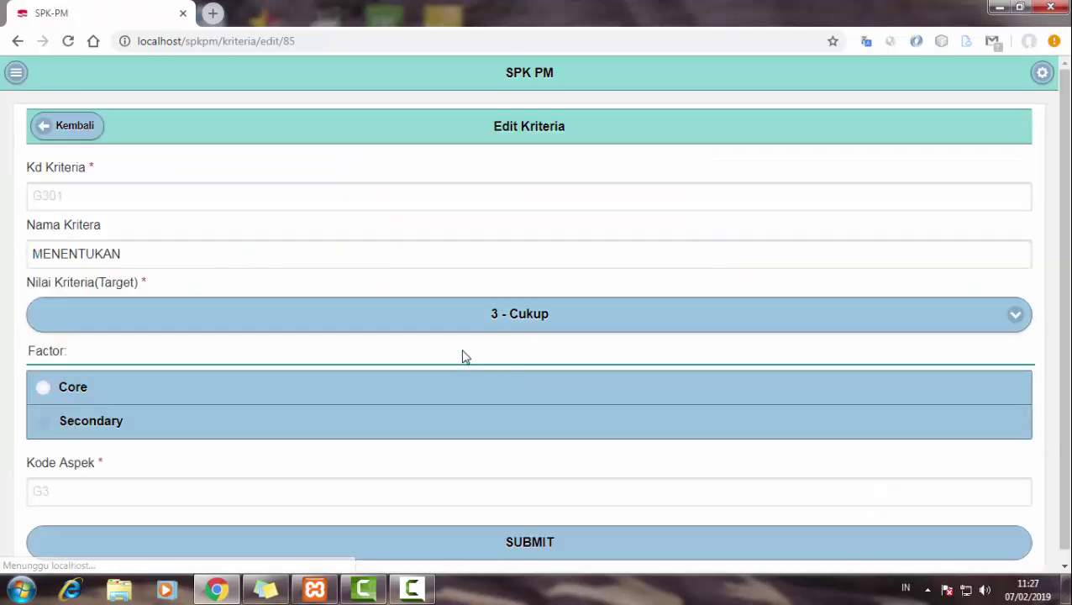
click(183, 417)
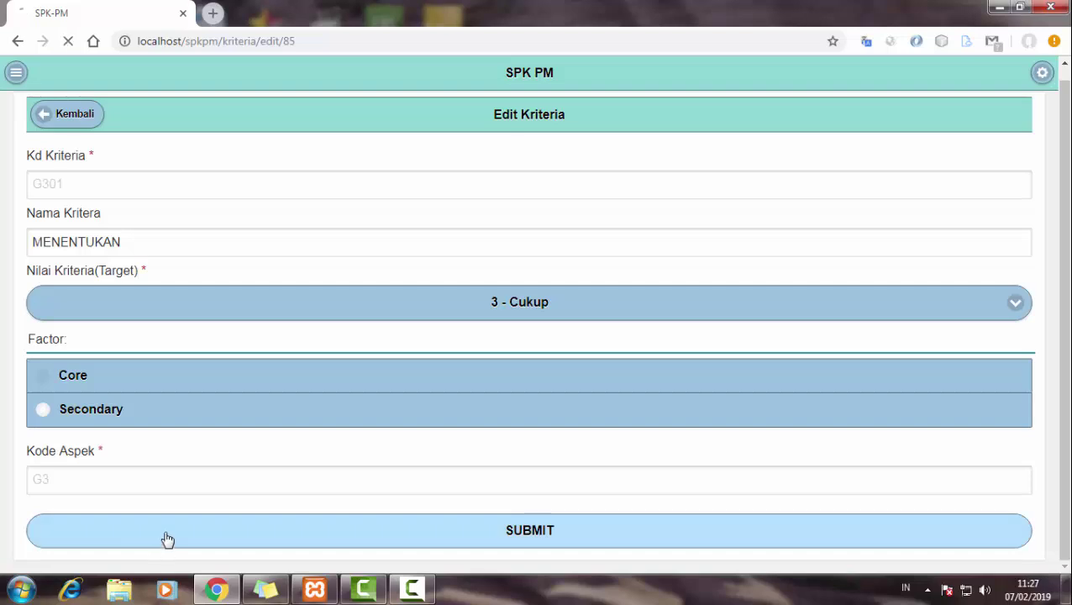
click(167, 534)
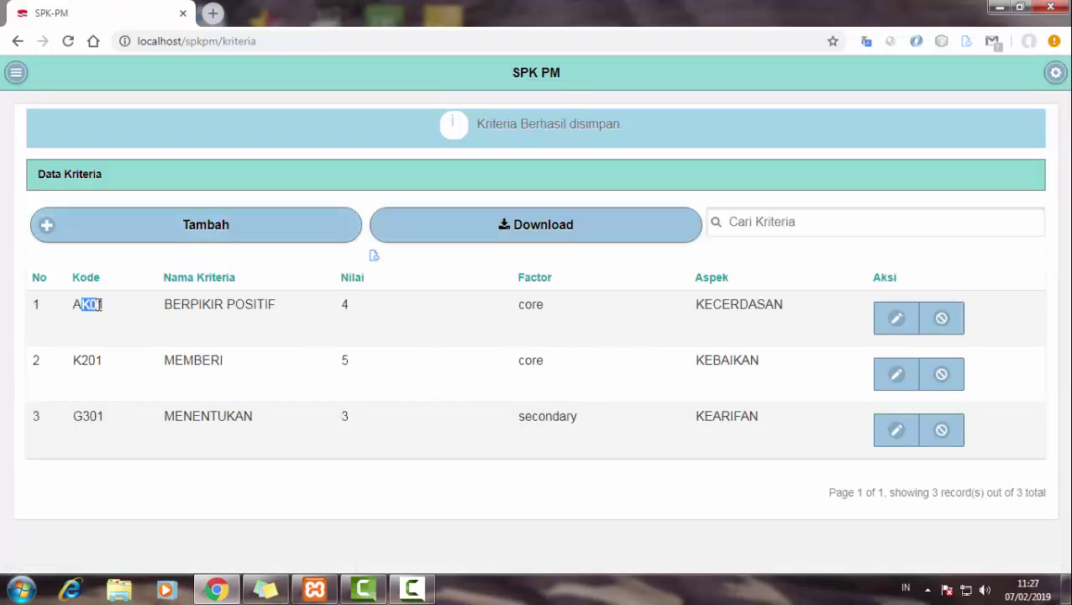
- Highlight criterion codes K201 and G301 in the list, then start a new criterion
double_click(86, 359)
click(102, 412)
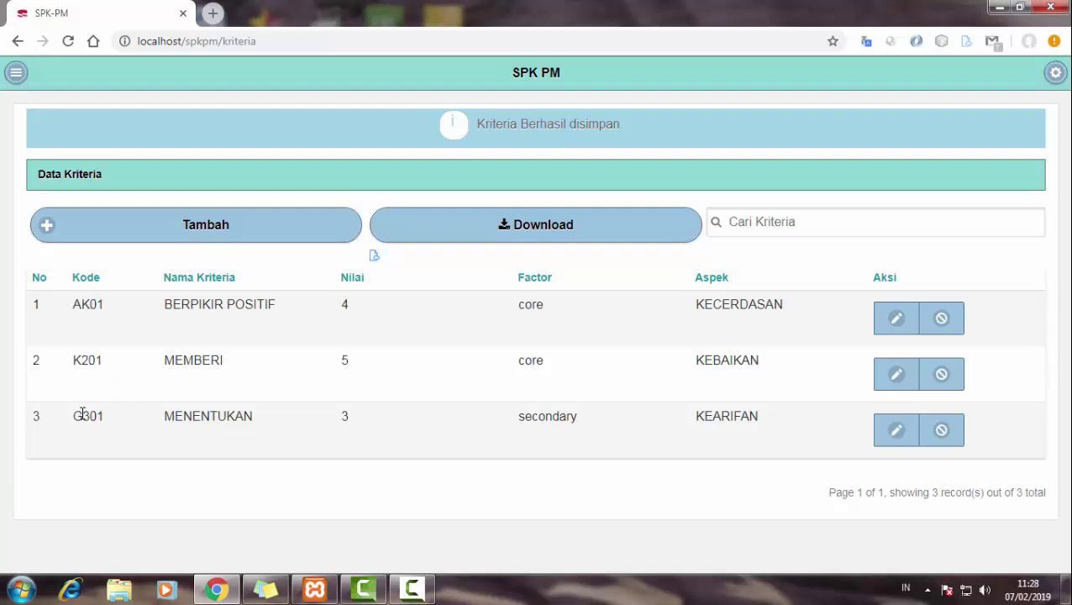
double_click(82, 412)
click(129, 431)
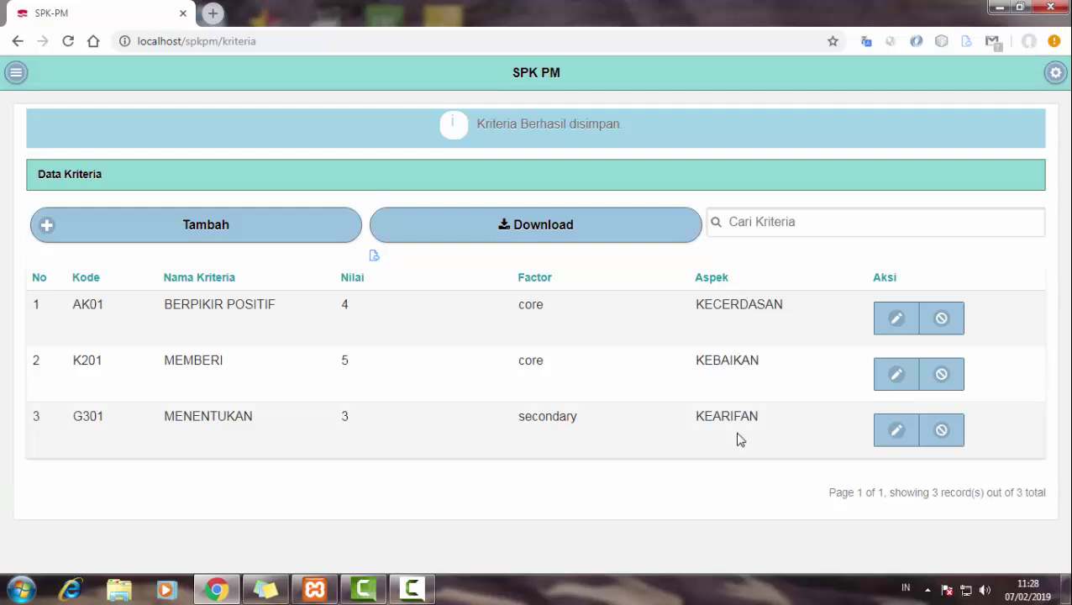
click(310, 241)
- Enter code 2 for BERPIKIR POSITIF 2, set target 3 - Cukup, and save it
click(239, 259)
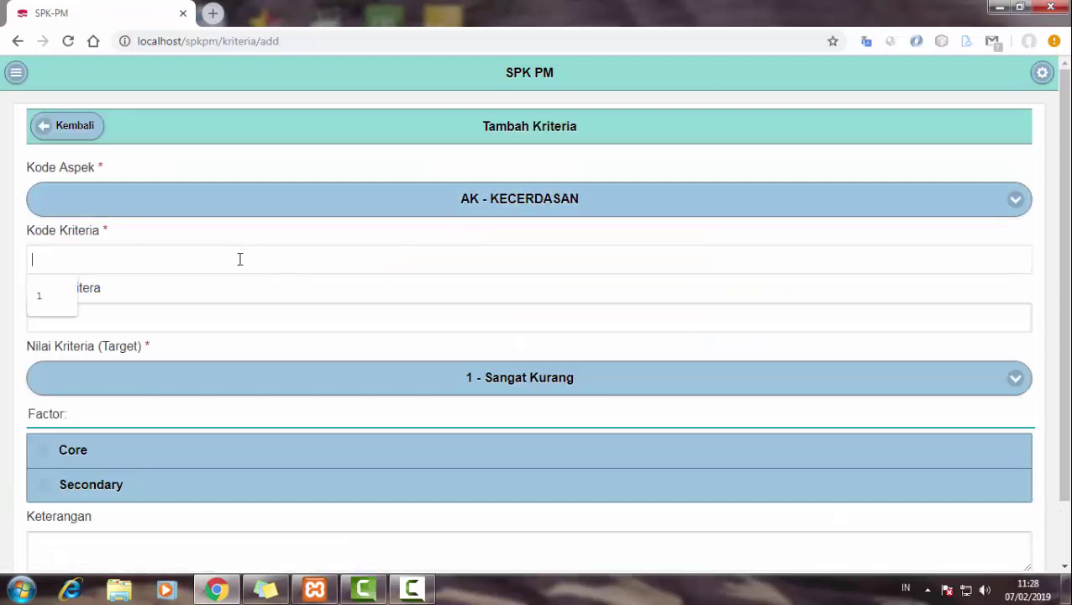
text(2)
click(232, 317)
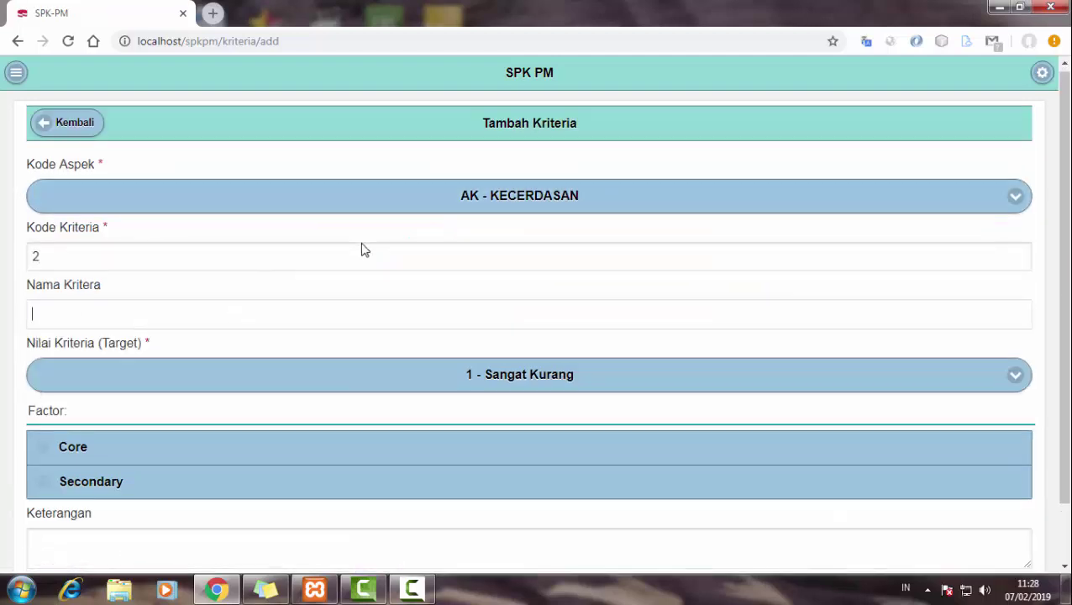
scroll(364, 250, down, 1)
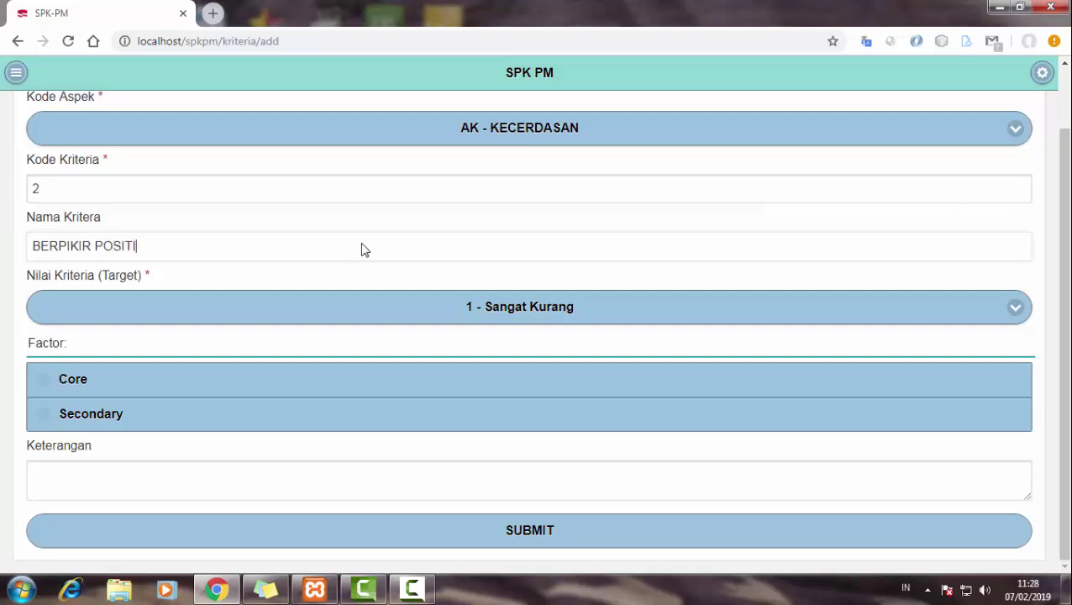
click(272, 314)
click(172, 367)
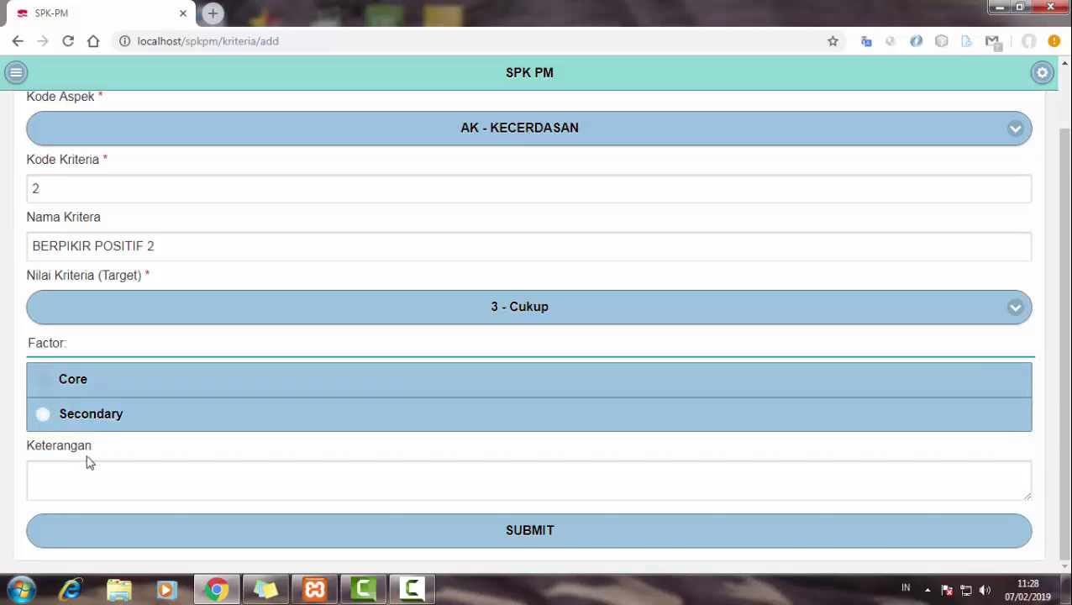
click(167, 542)
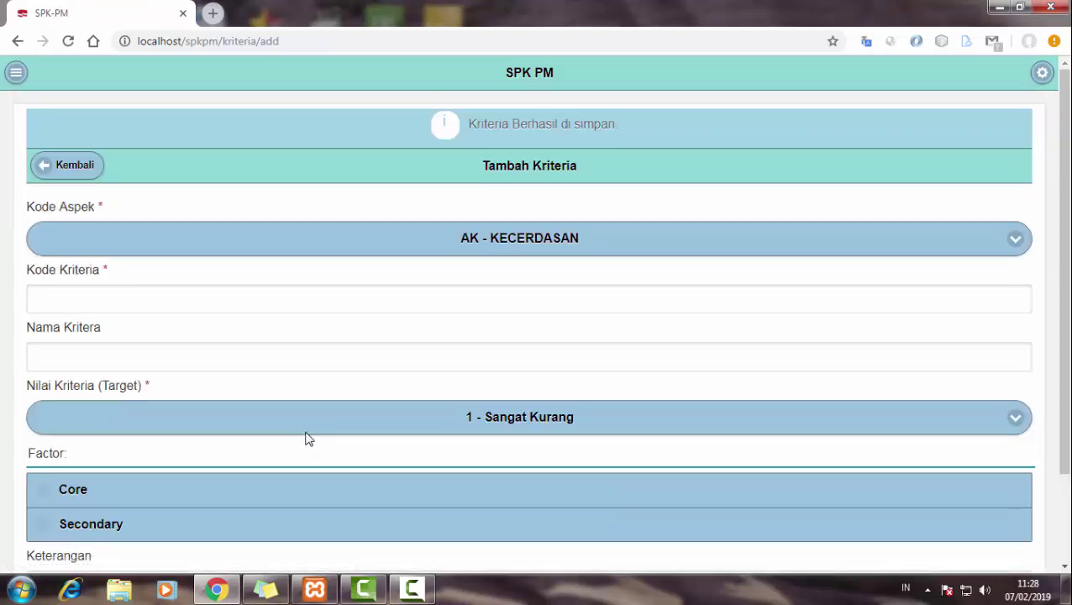
- Return to Data Kriteria and highlight the new BERPIKIR POSITIF 2 entry
click(101, 167)
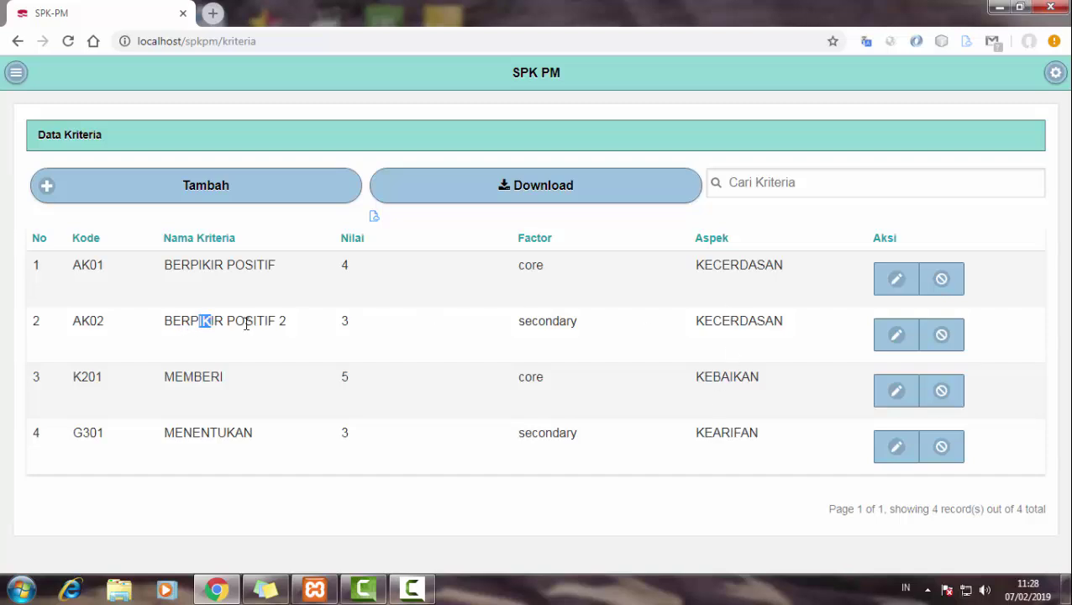
drag(246, 323, 273, 322)
double_click(250, 277)
click(288, 322)
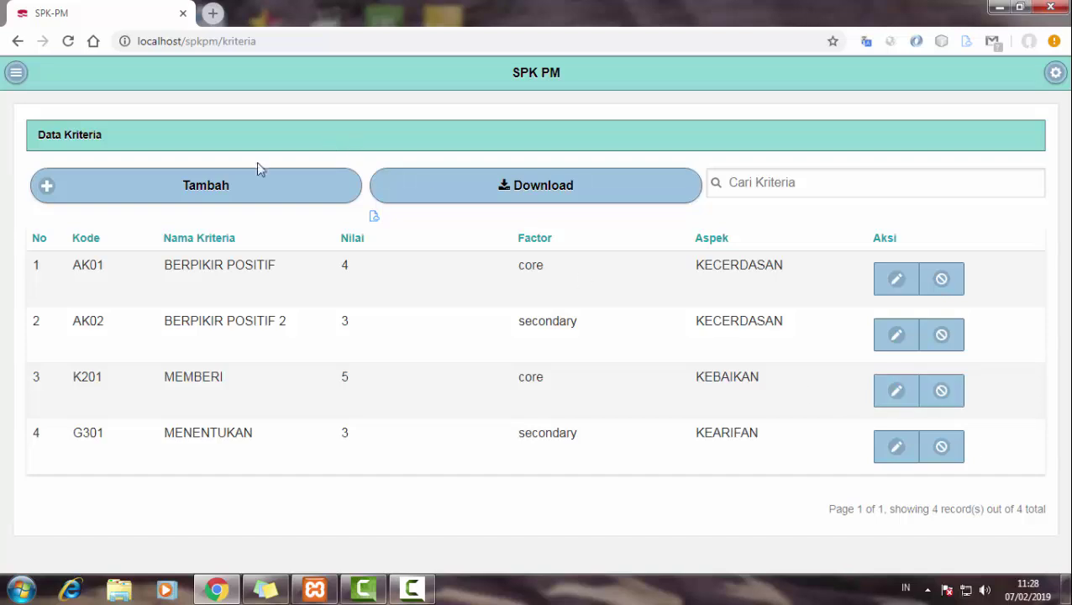
- Add criterion MEMBERI 2 under K2 - KEBAIKAN with code 2, Secondary factor, target 3 - Cukup
click(242, 185)
click(353, 200)
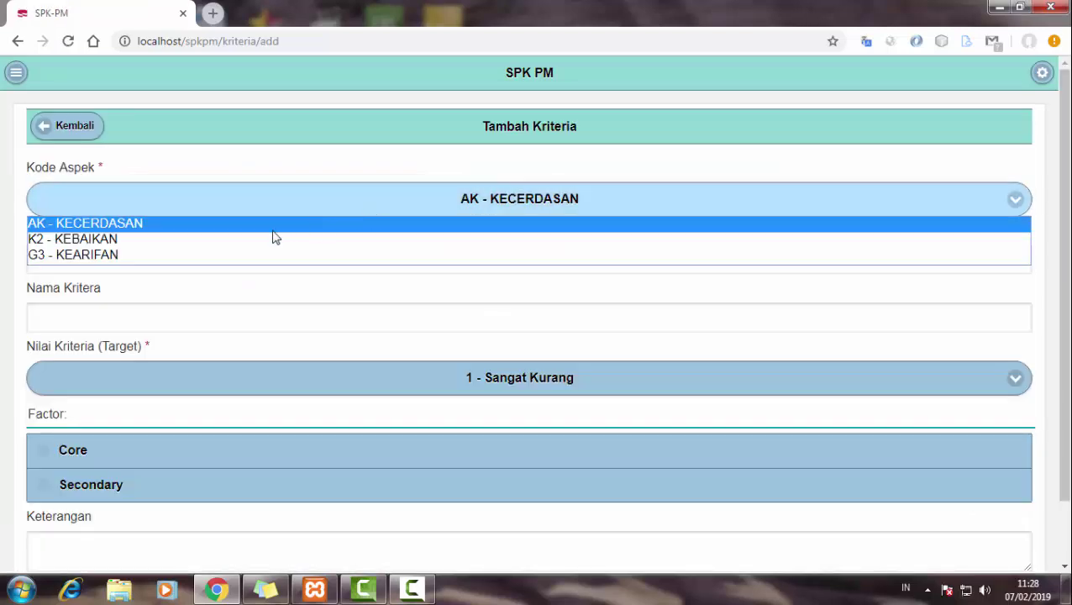
click(275, 237)
click(212, 252)
text(2)
click(195, 305)
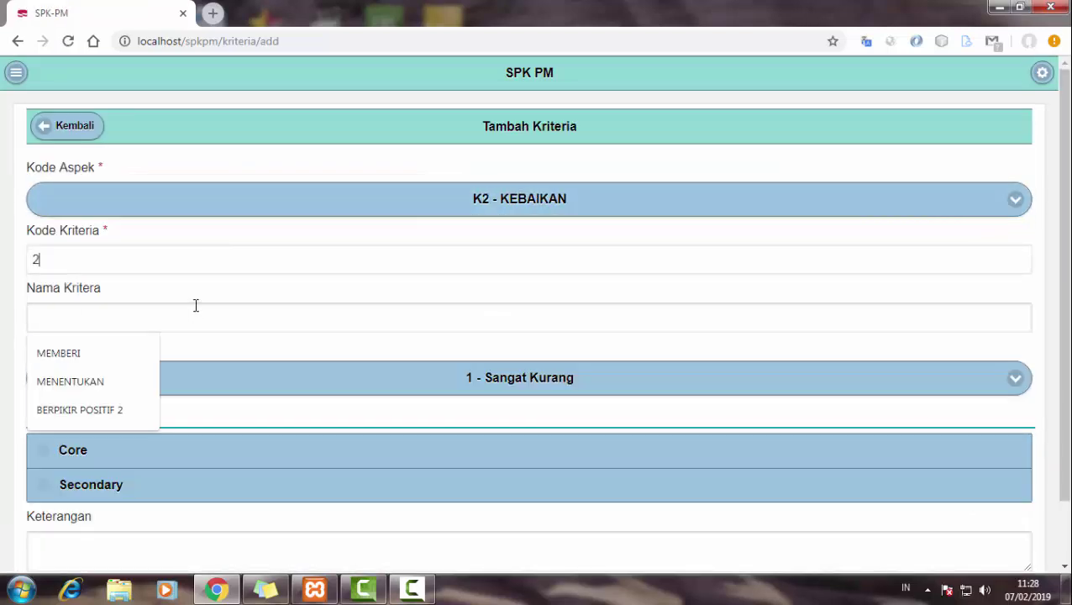
text(MEMBERI 2)
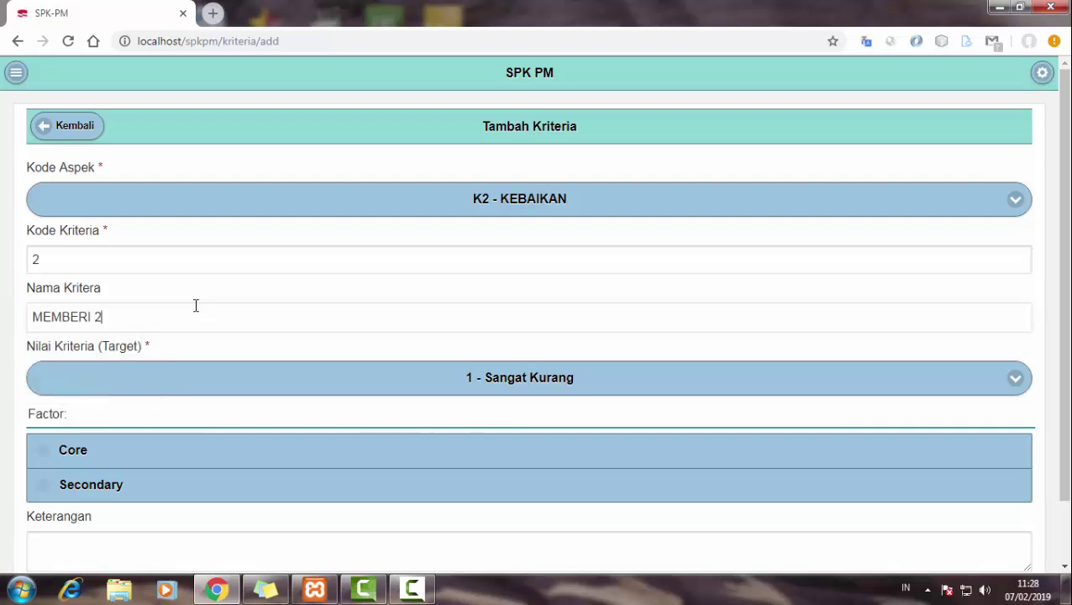
scroll(461, 257, down, 2)
click(177, 414)
click(212, 320)
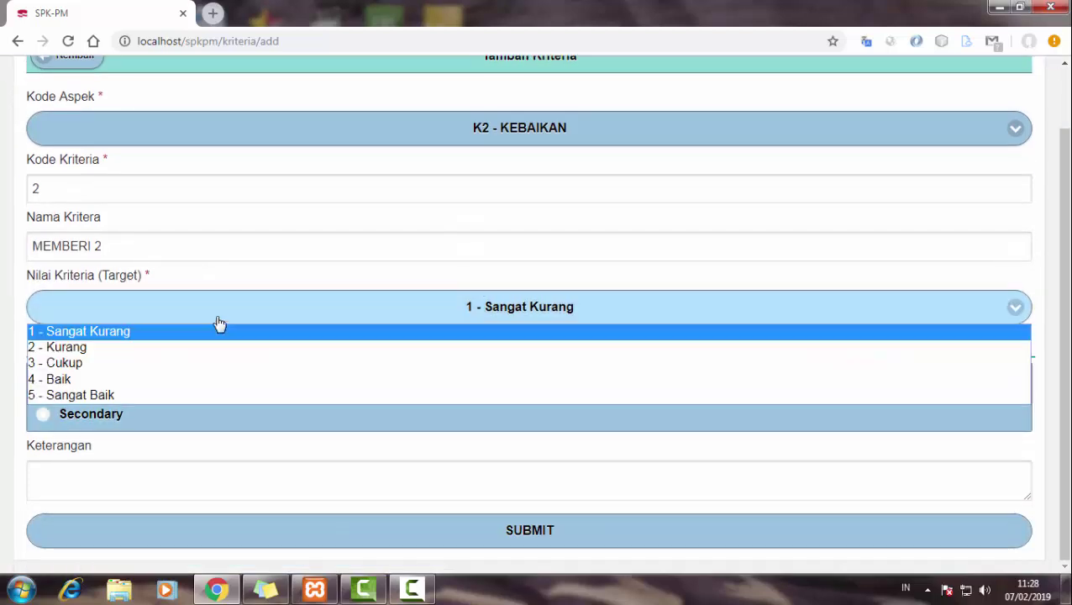
click(163, 370)
click(135, 538)
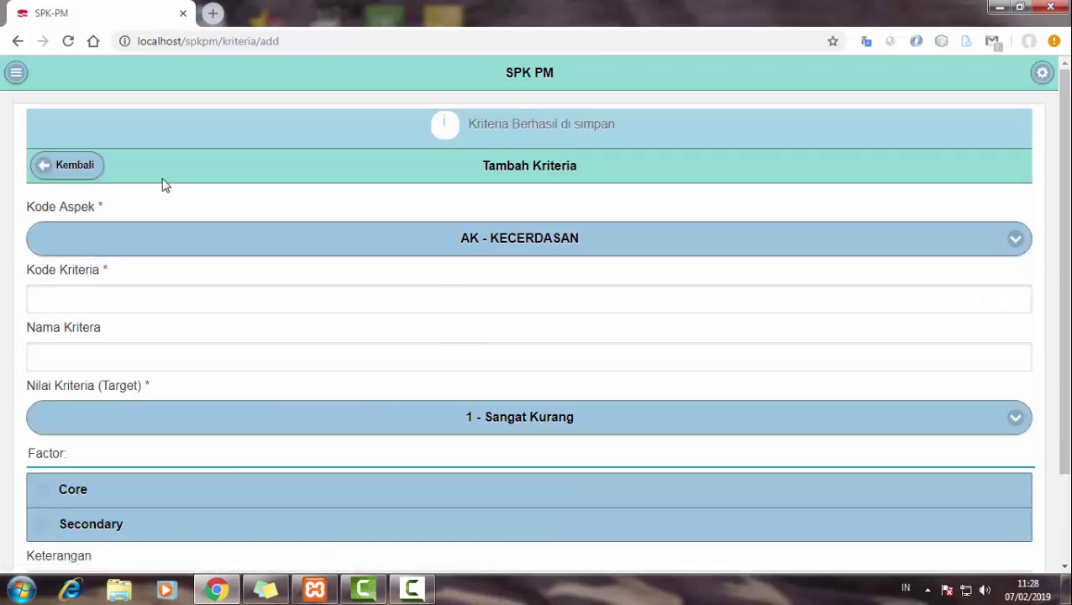
- Return to the criteria list and check the factors shown in rows 3 to 5
click(282, 249)
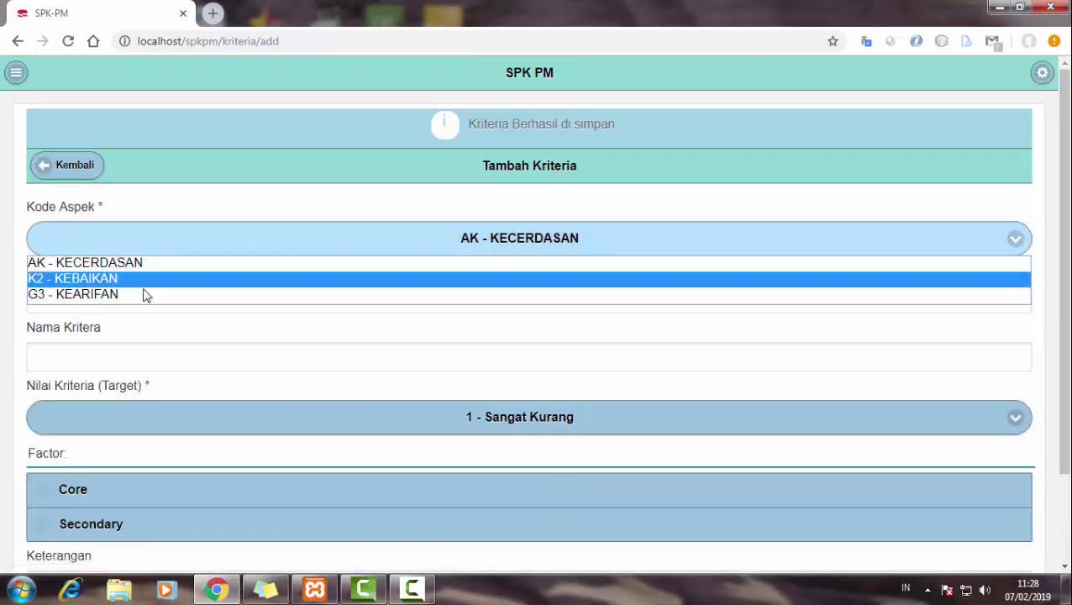
click(79, 168)
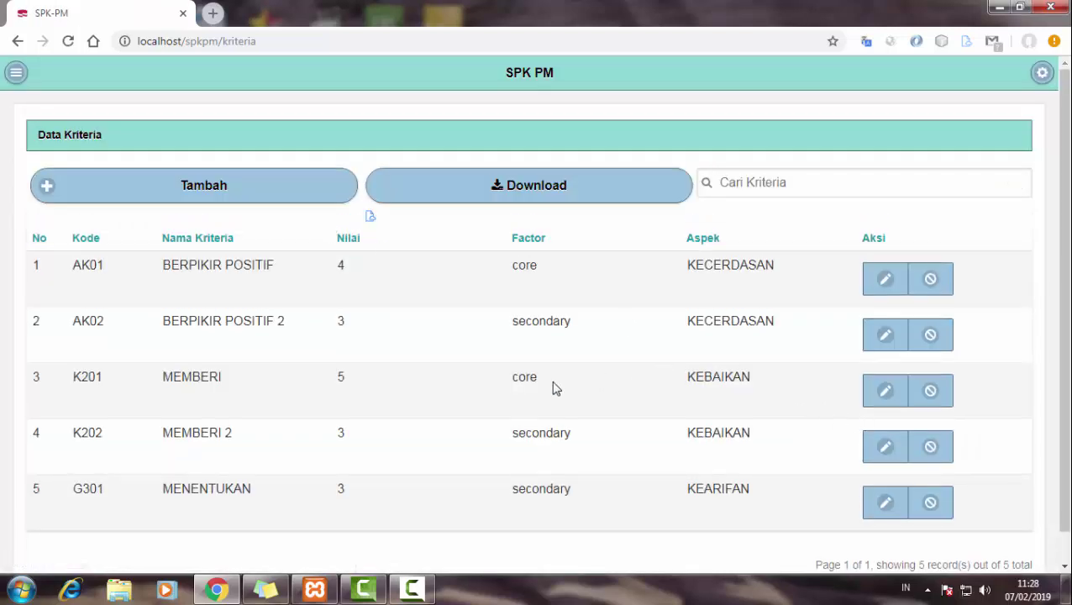
drag(535, 379, 526, 377)
drag(530, 433, 597, 438)
drag(524, 489, 803, 488)
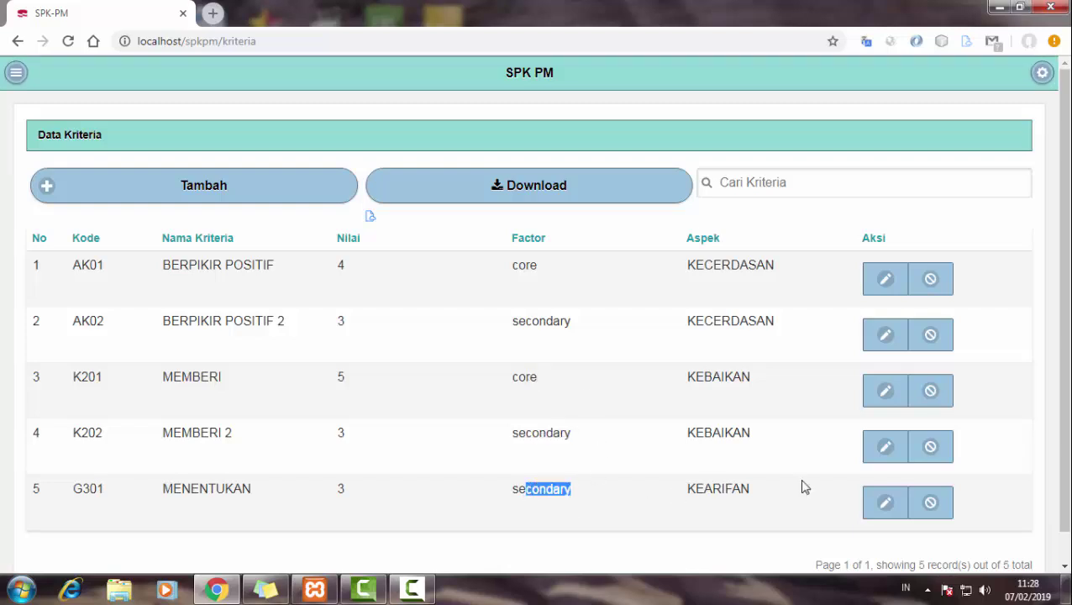
- Add criterion MENETUKAN 2 under G3 - KEARIFAN with code 2 and target 3 - Cukup
click(336, 200)
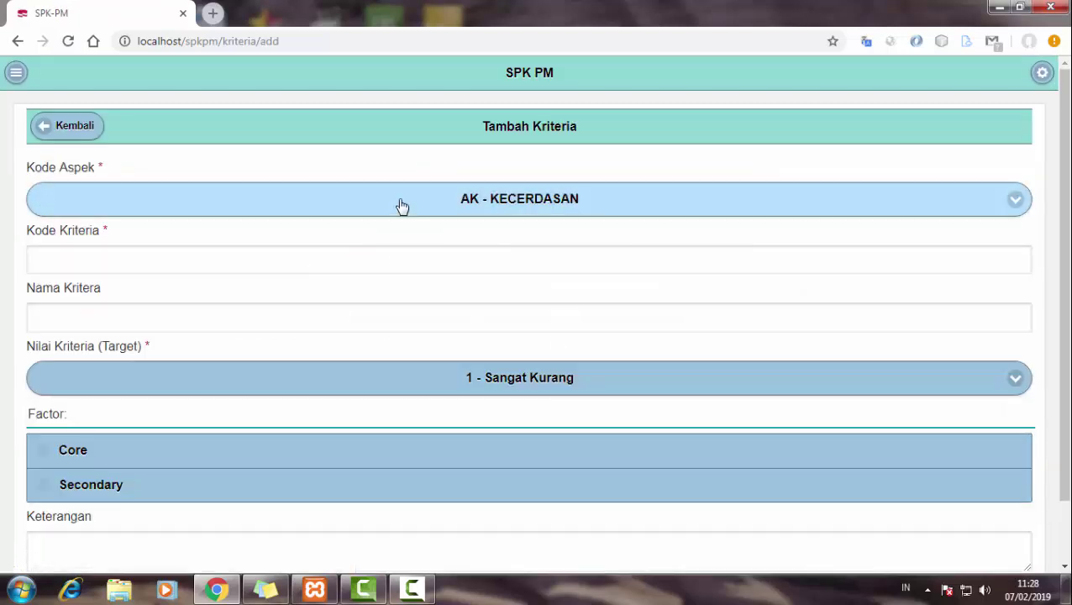
click(402, 206)
click(218, 258)
click(209, 262)
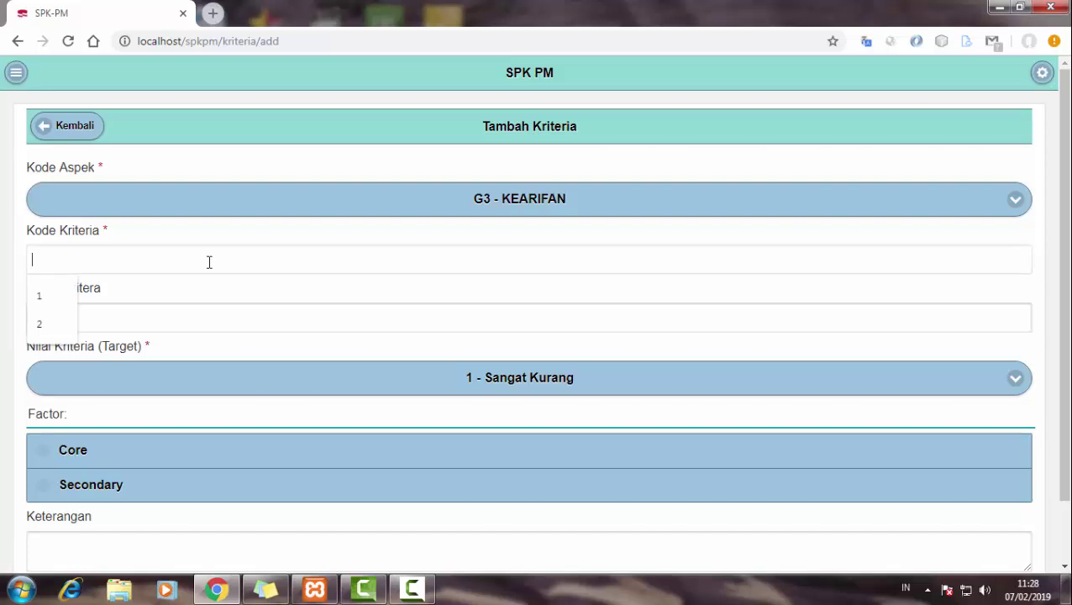
text(2)
key(BackSpace)
text(2)
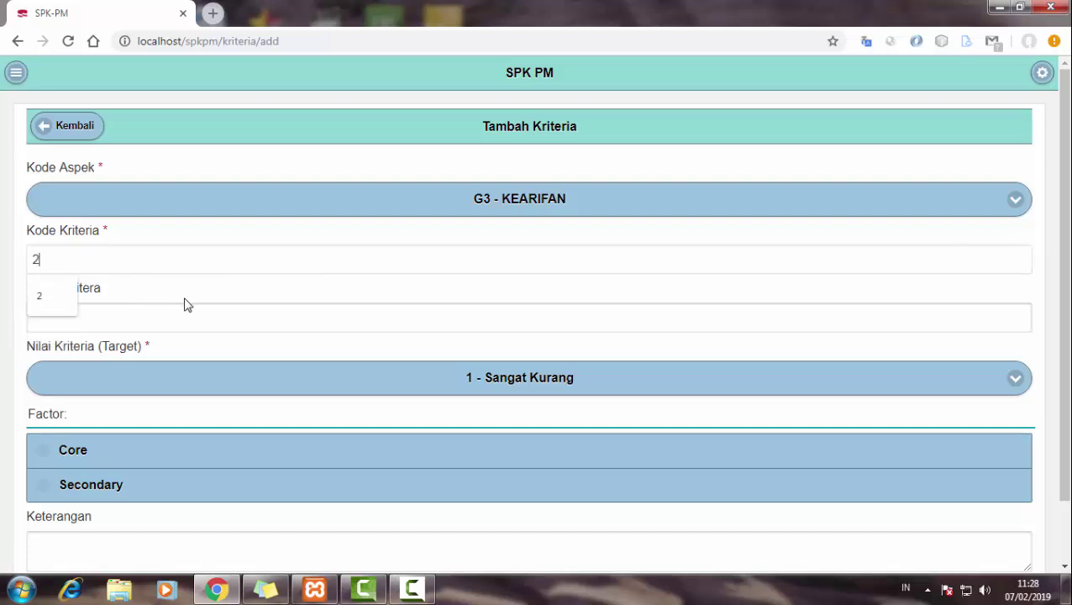
click(220, 324)
text(MENETUKAN 2)
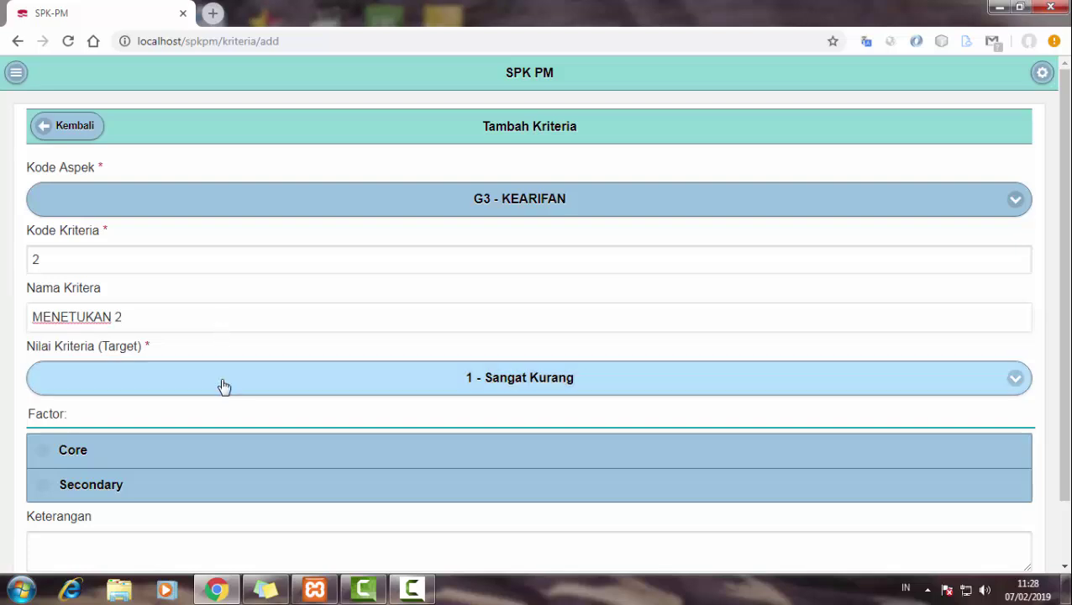
click(223, 386)
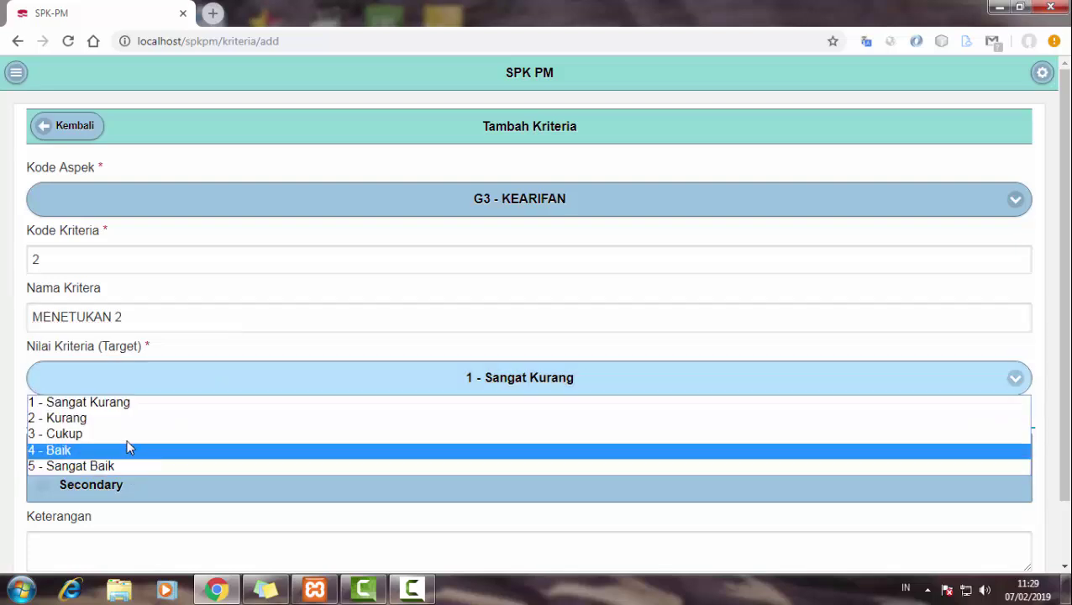
click(122, 434)
scroll(122, 462, down, 1)
click(206, 540)
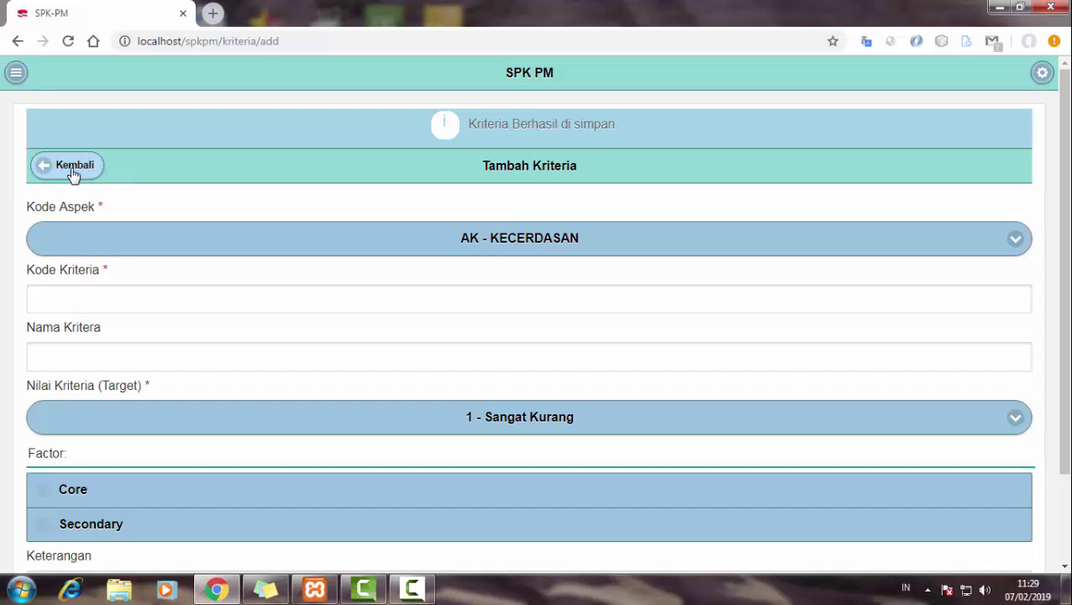
- Return to the criteria list and show its last page
click(73, 168)
scroll(663, 437, down, 1)
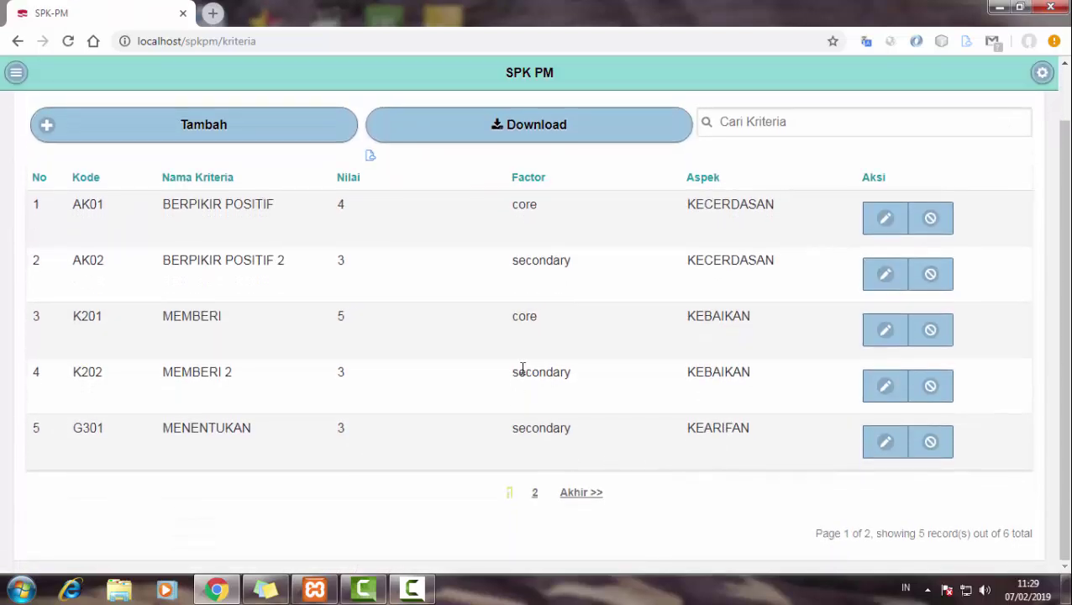
click(581, 493)
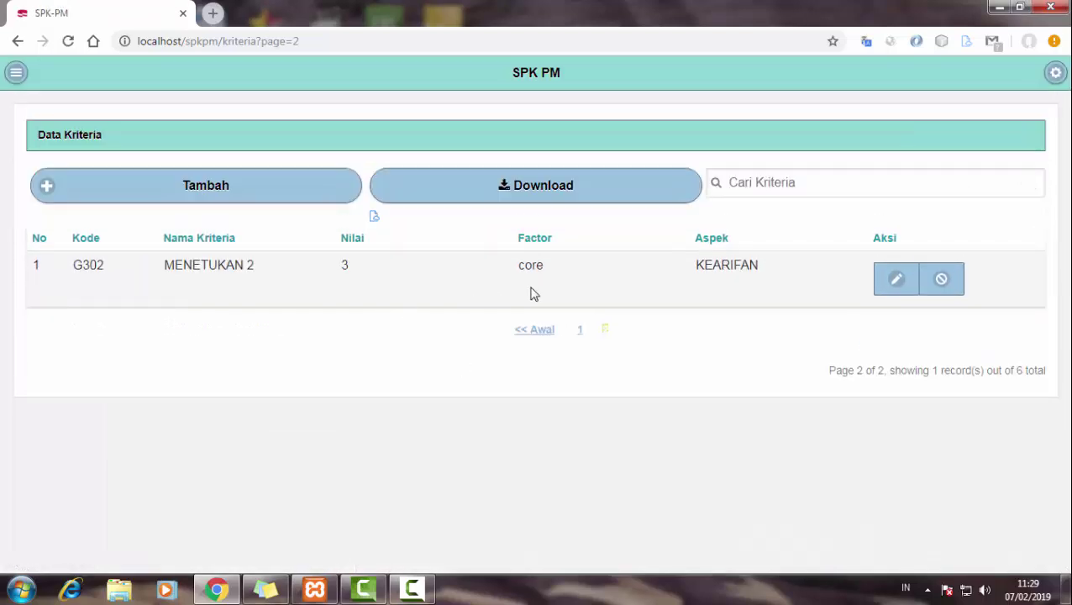
- Go to the profile scoring page, choose KECERDASAN, and start adding a score
click(16, 73)
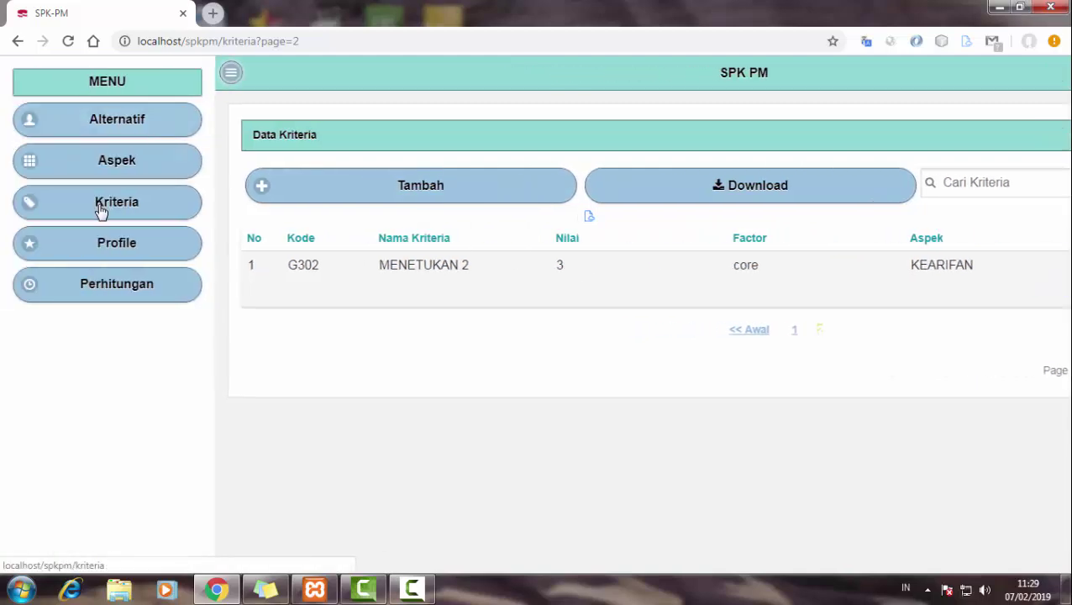
click(103, 245)
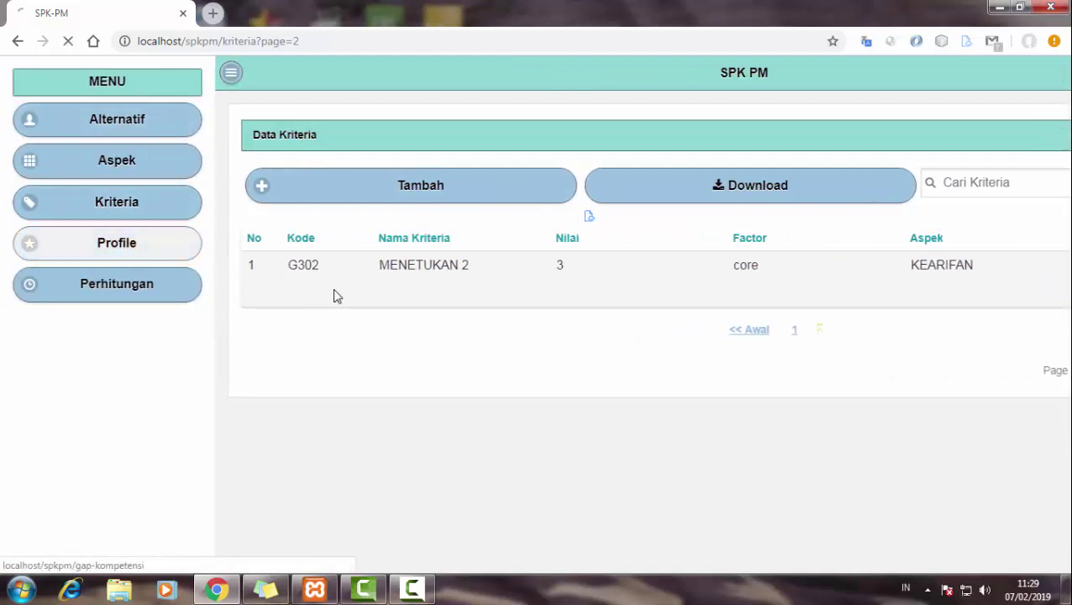
click(445, 235)
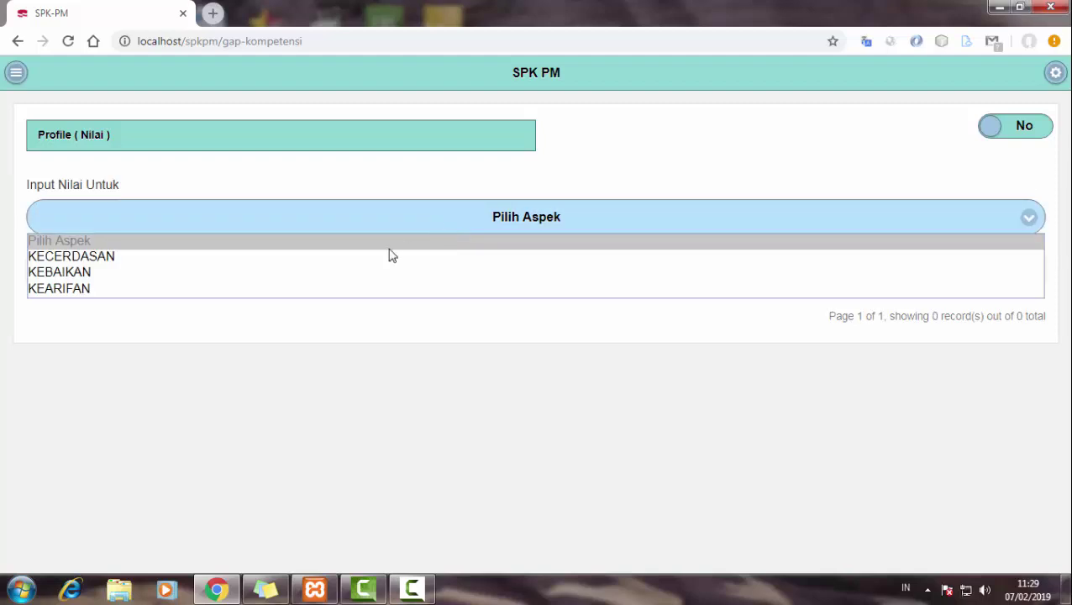
click(382, 258)
click(143, 326)
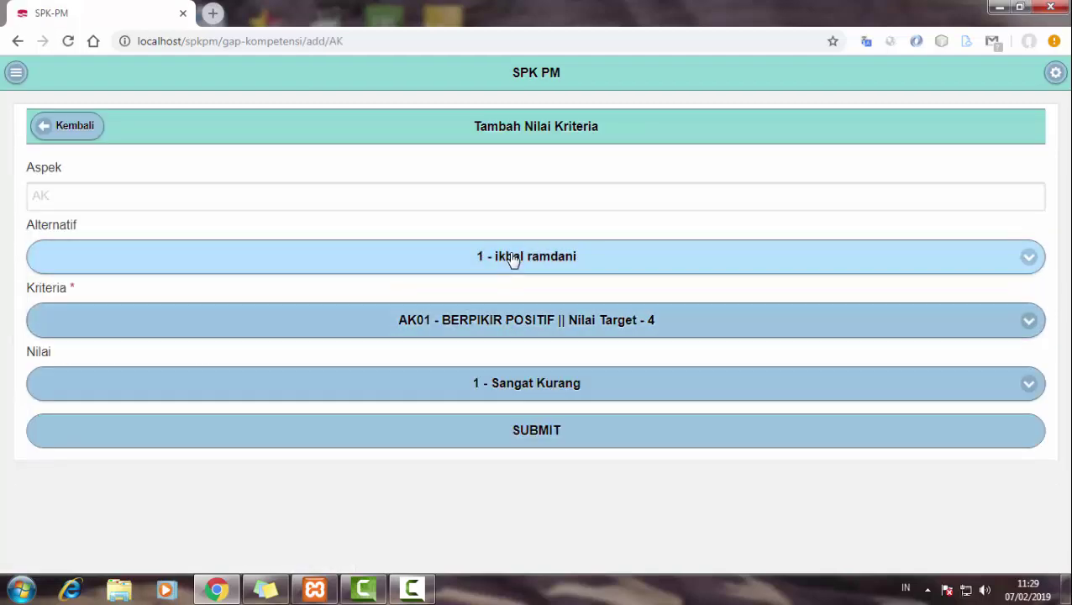
- Give alternative 1 a score of 3 - Cukup on AK01 BERPIKIR POSITIF
click(513, 259)
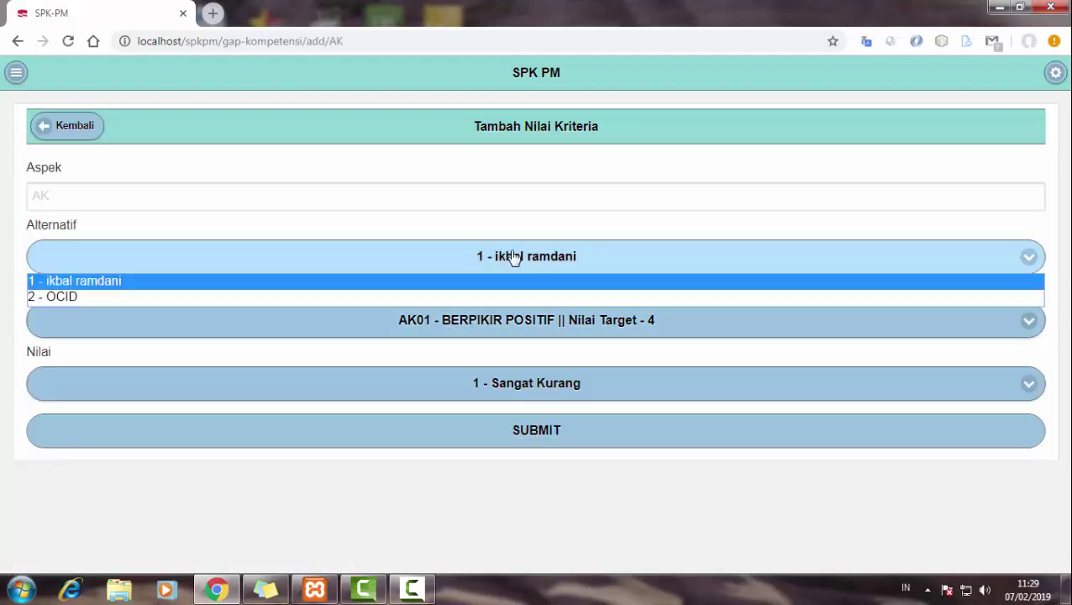
click(509, 278)
click(504, 327)
click(504, 343)
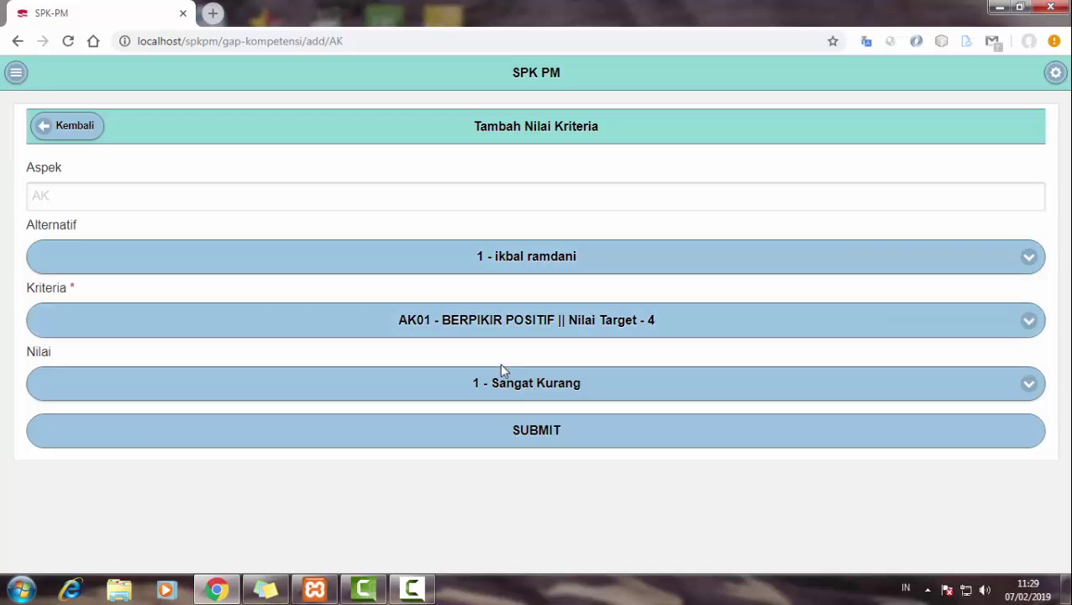
click(504, 385)
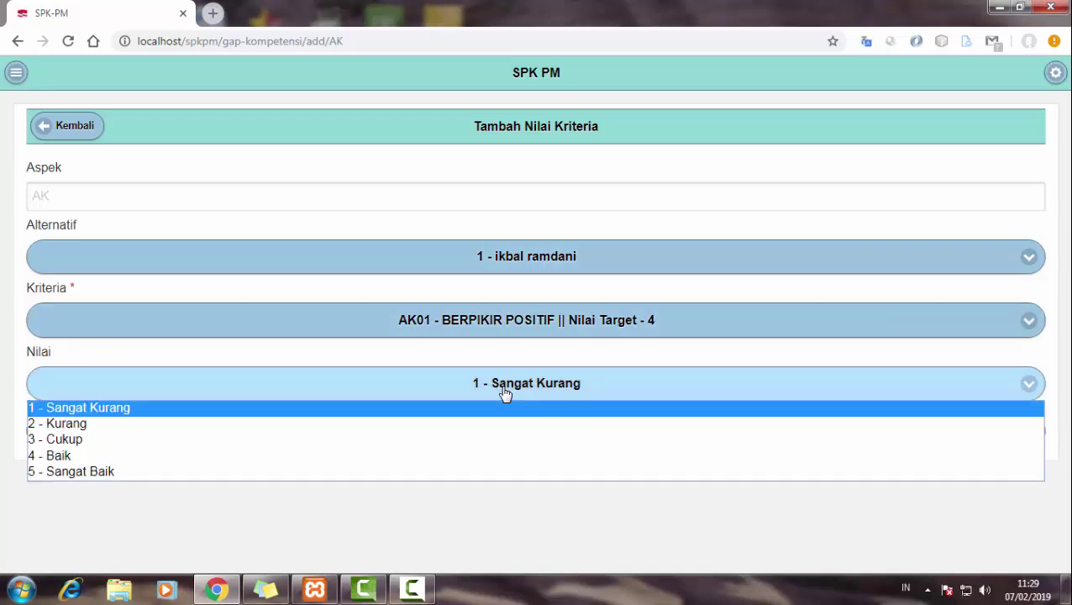
click(328, 440)
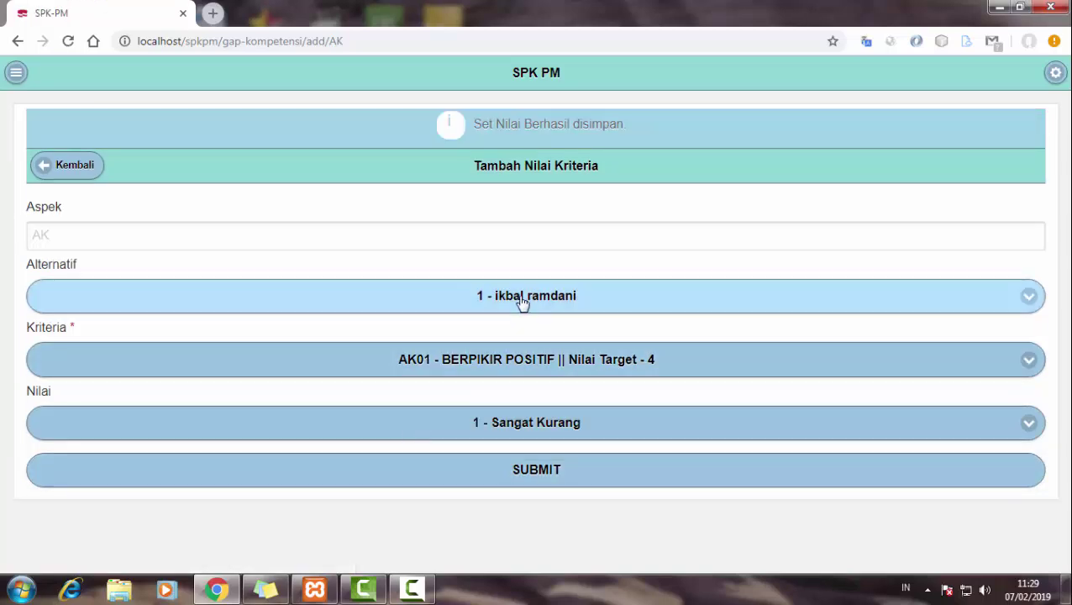
- Save alternative 2's AK01 score as 2 - Kurang
click(522, 301)
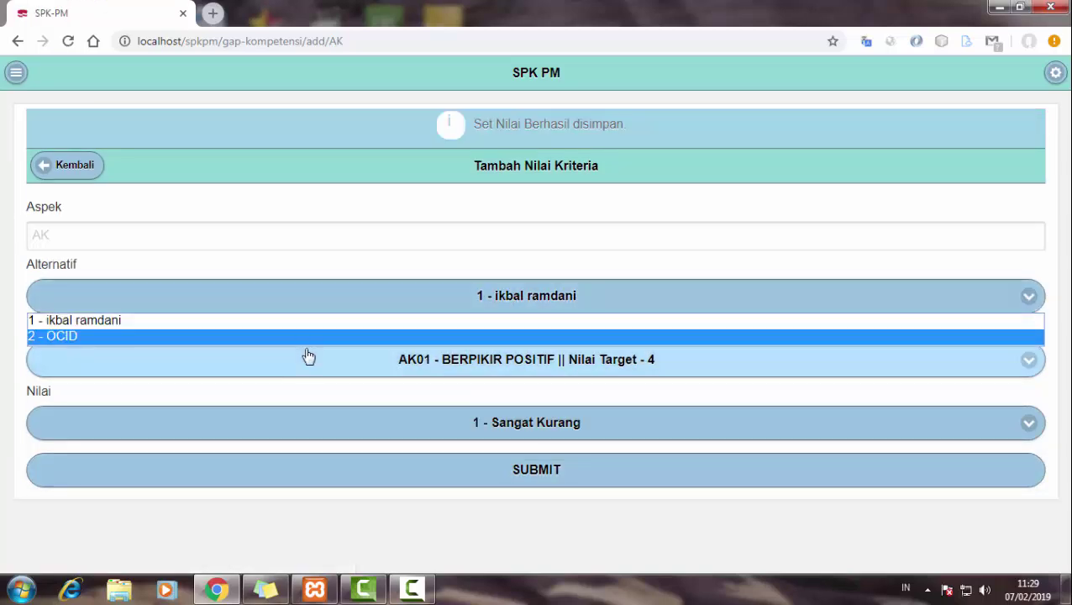
click(296, 334)
click(458, 431)
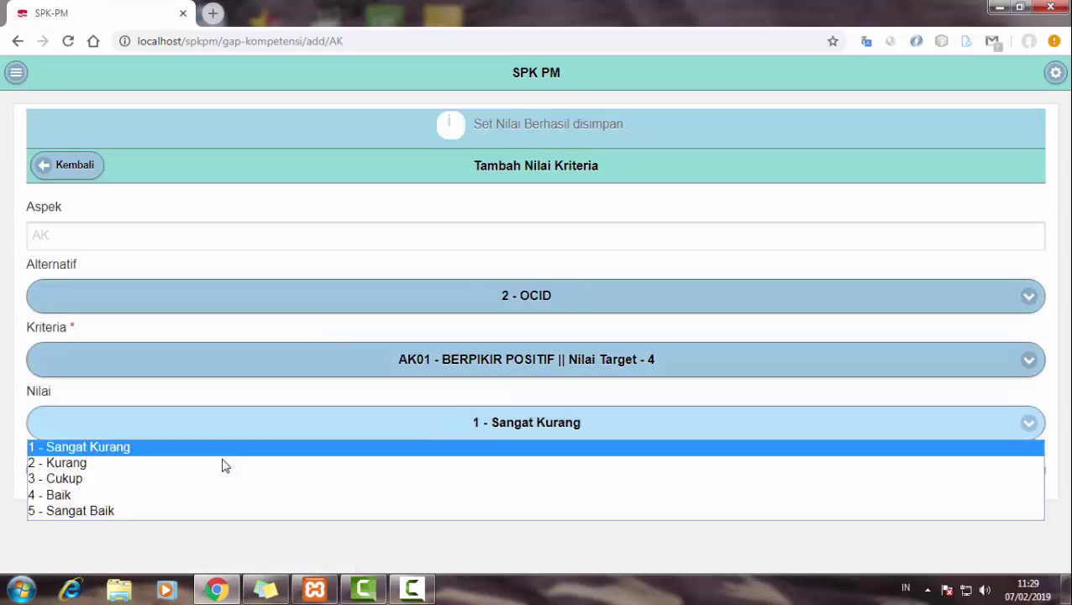
click(222, 478)
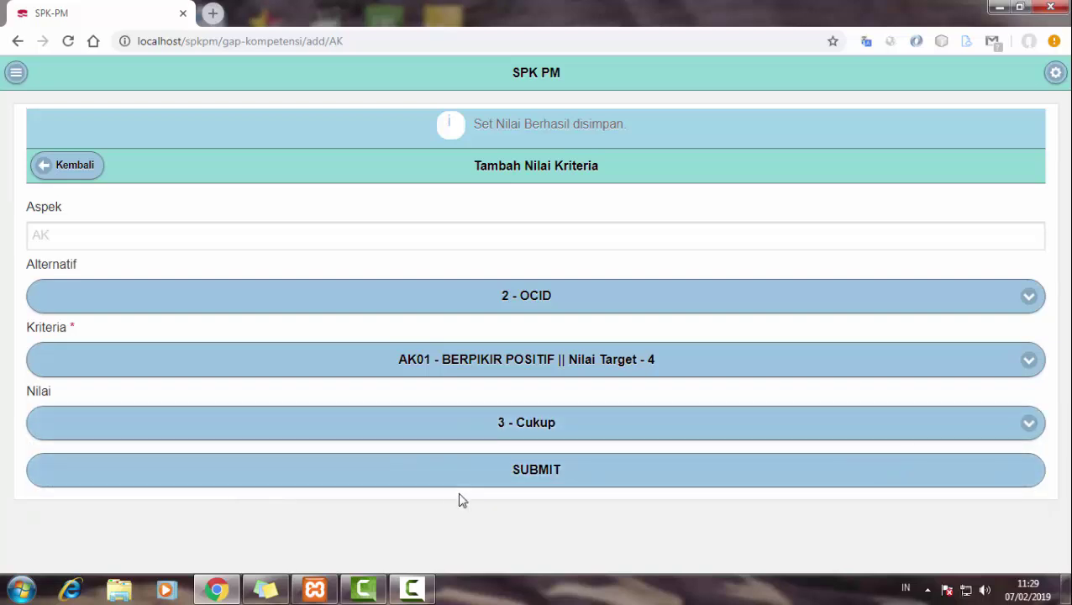
click(424, 430)
click(366, 469)
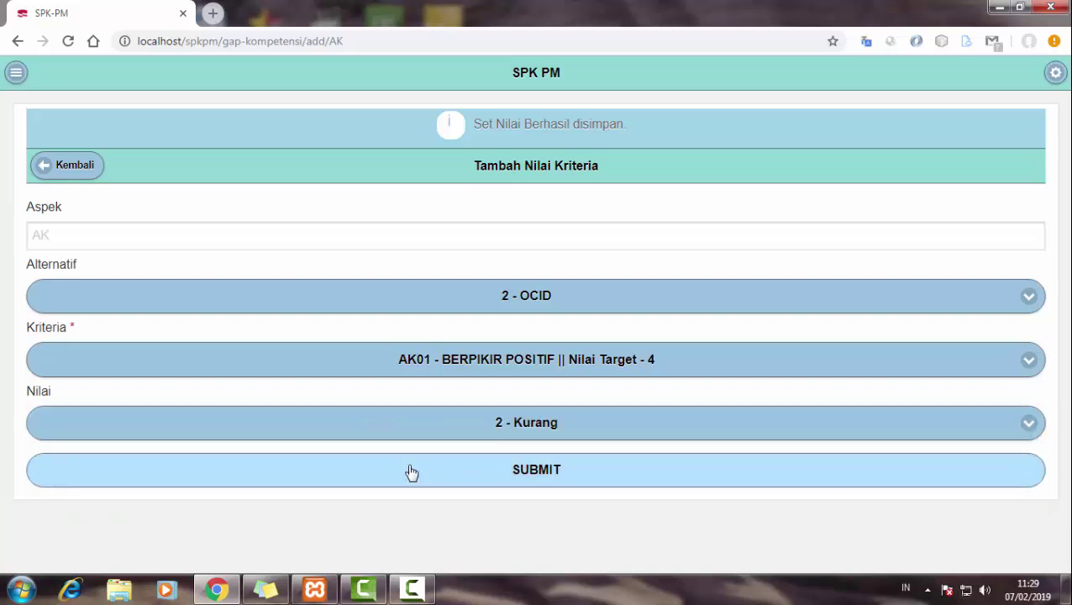
click(409, 470)
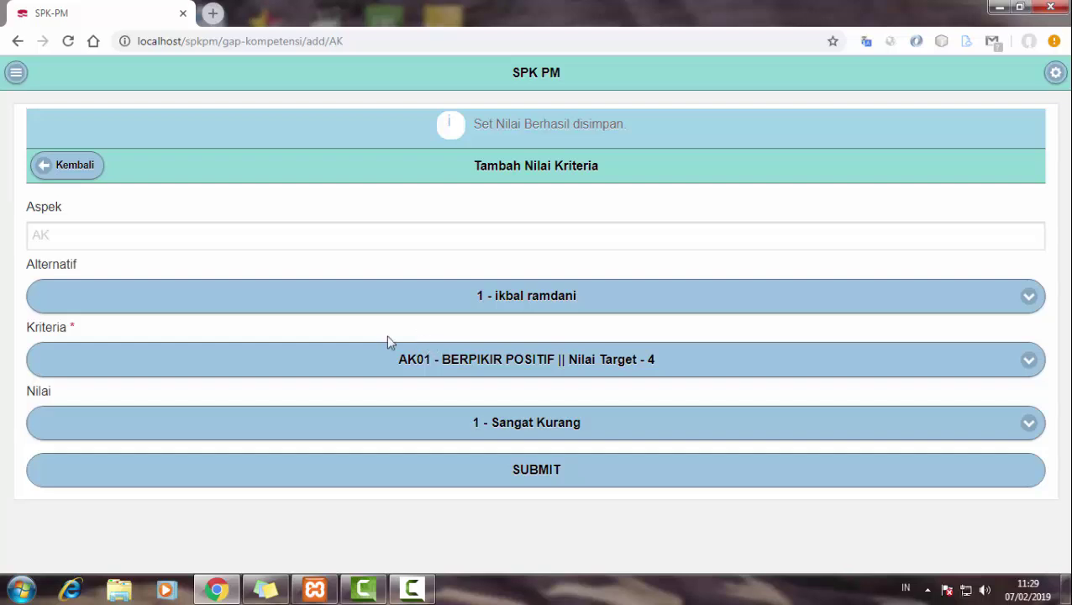
- Save alternative 1's AK02 score as 3 - Cukup
click(400, 369)
click(347, 400)
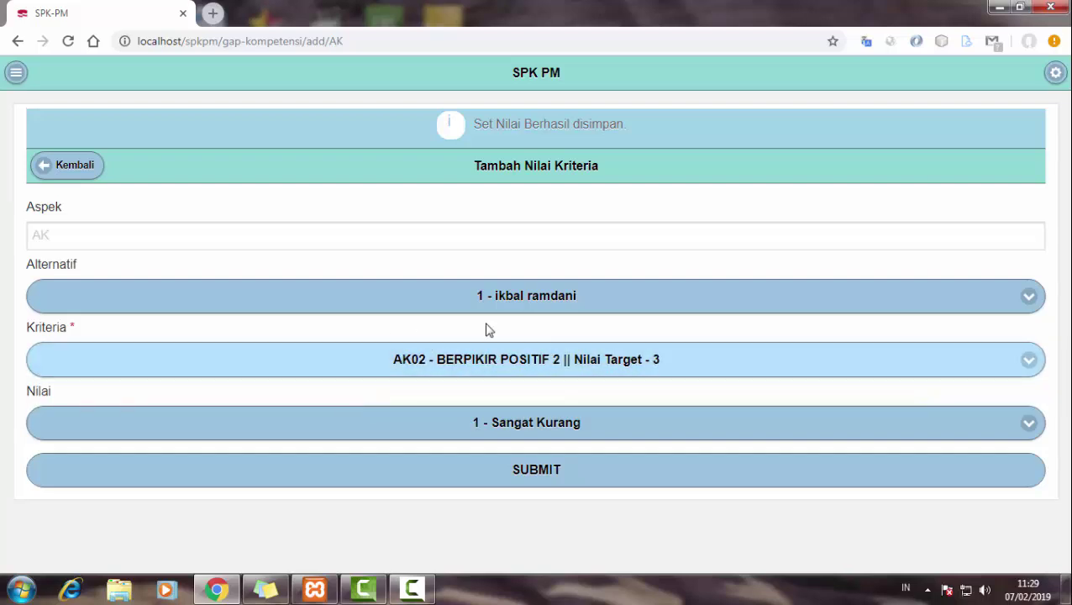
click(457, 430)
click(235, 483)
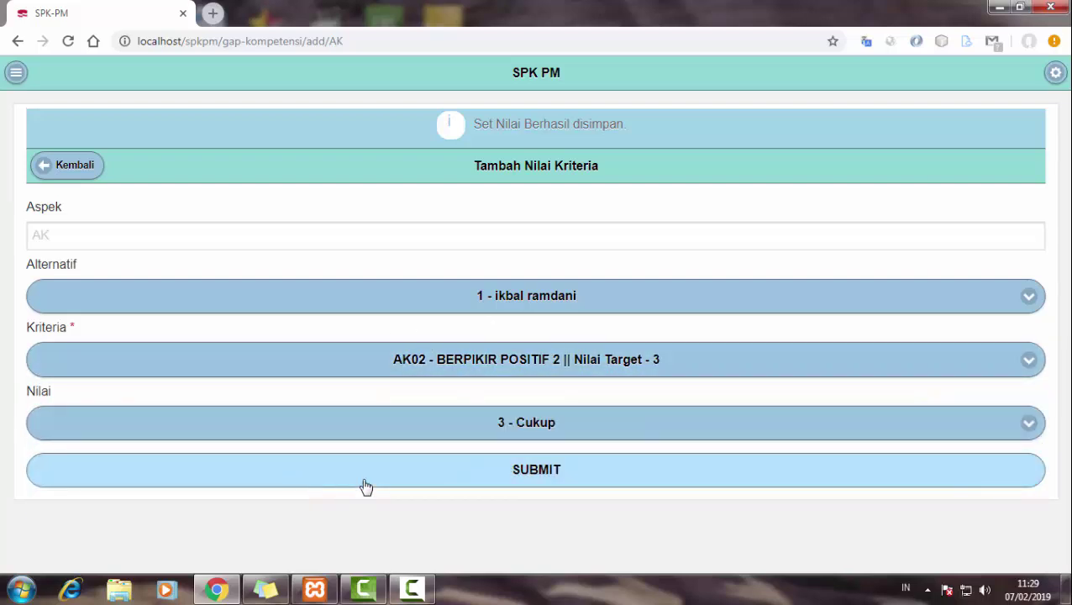
click(363, 480)
- Save alternative 2's AK02 score as 2 - Kurang
click(419, 309)
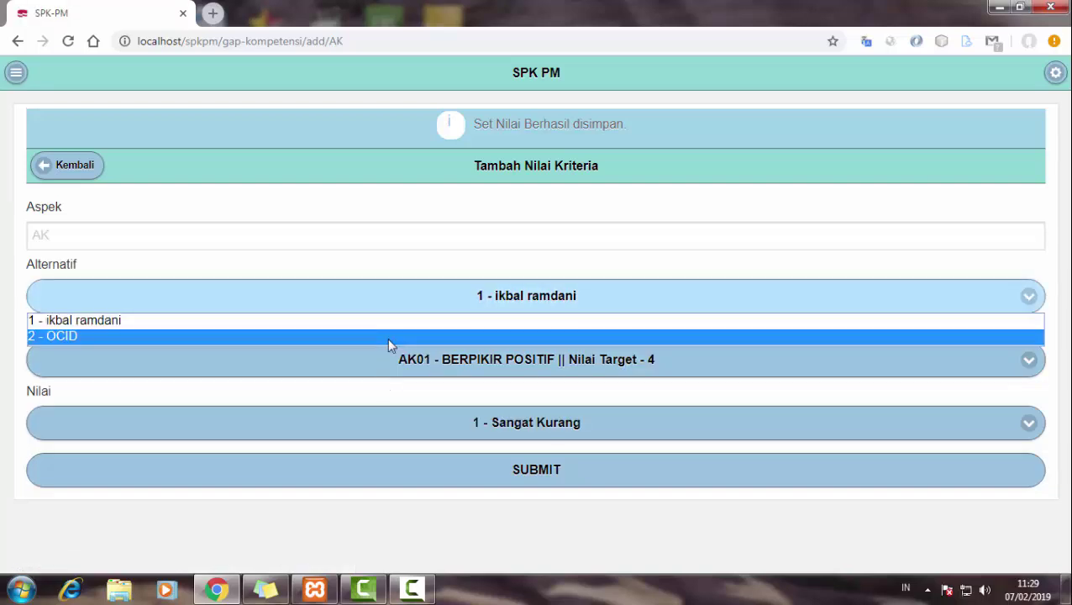
click(387, 338)
click(395, 366)
click(315, 397)
click(294, 434)
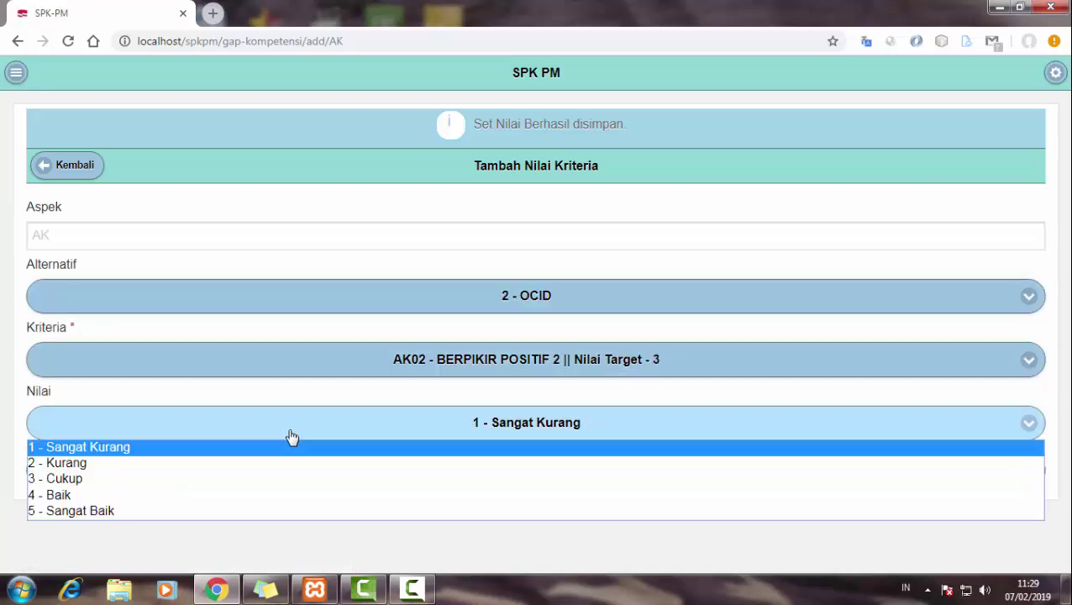
click(198, 469)
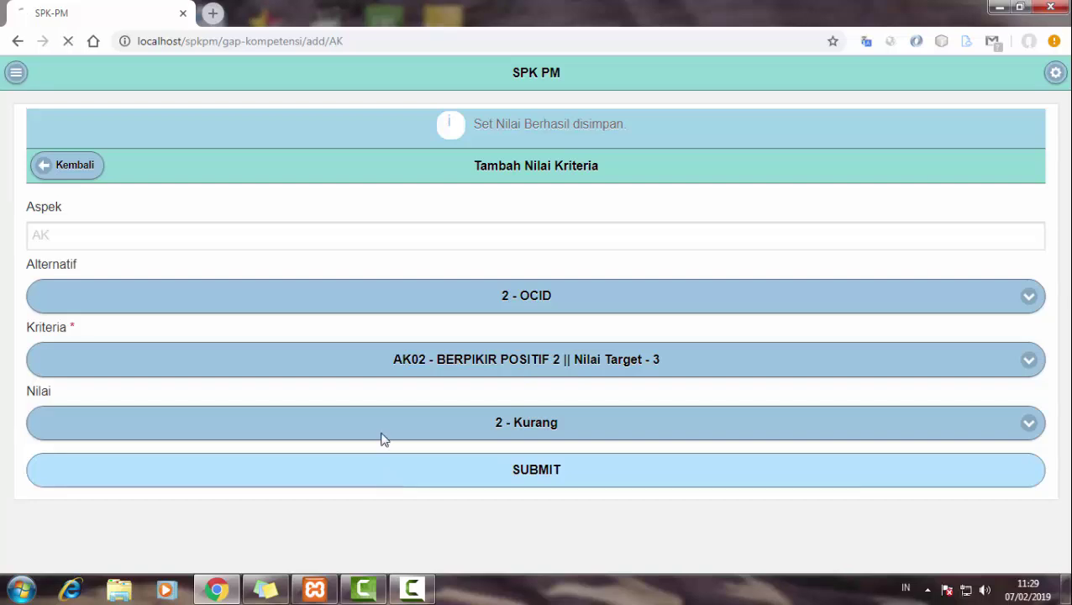
click(383, 464)
- Show the KECERDASAN score matrix for alternatives 1 and 2, then switch back to score entry
click(84, 171)
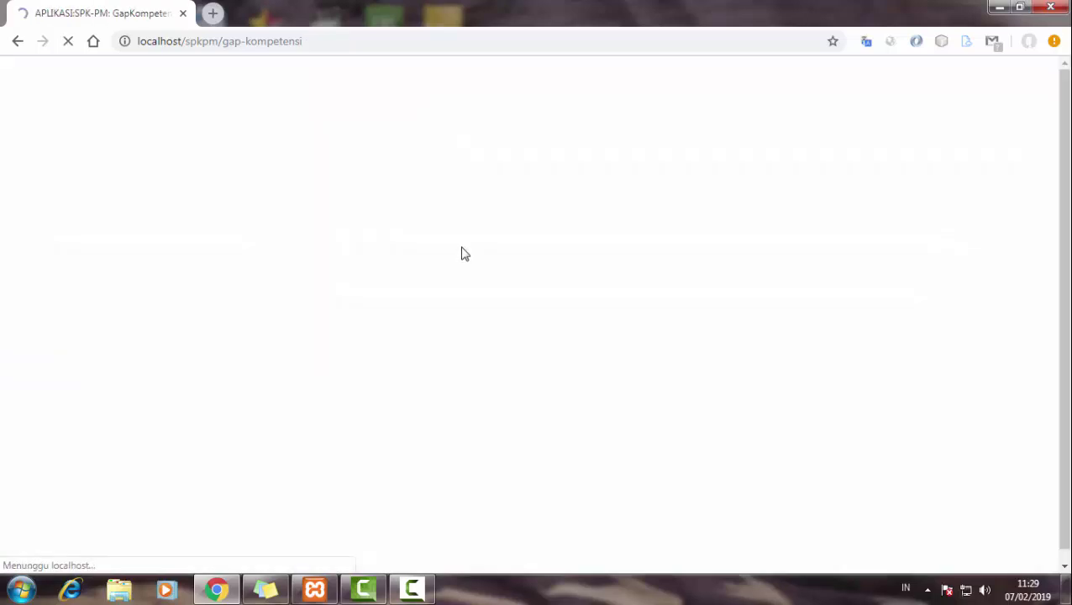
click(1030, 124)
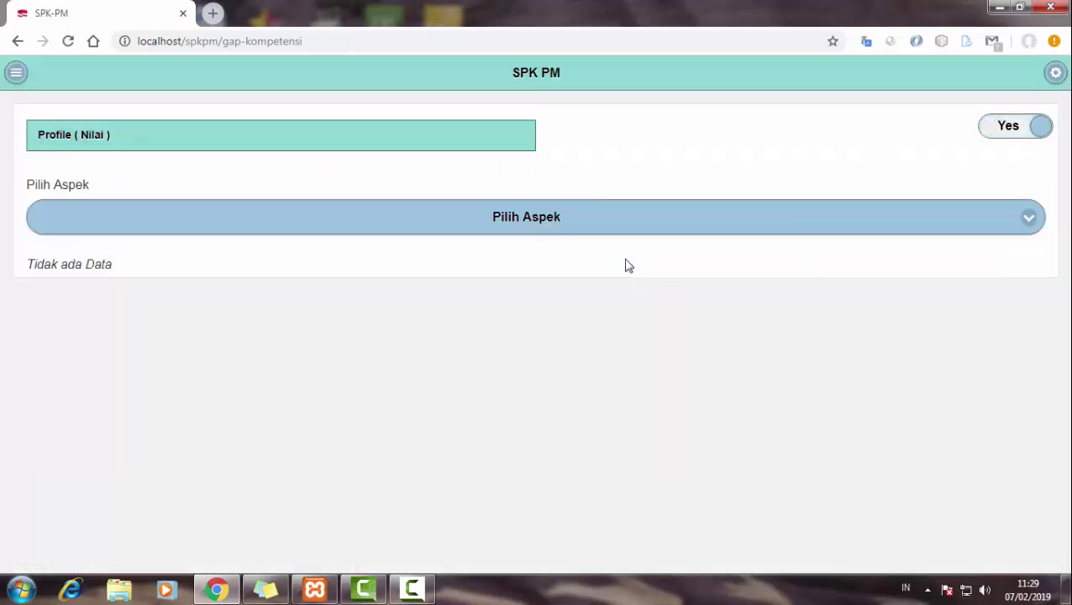
click(517, 233)
click(487, 256)
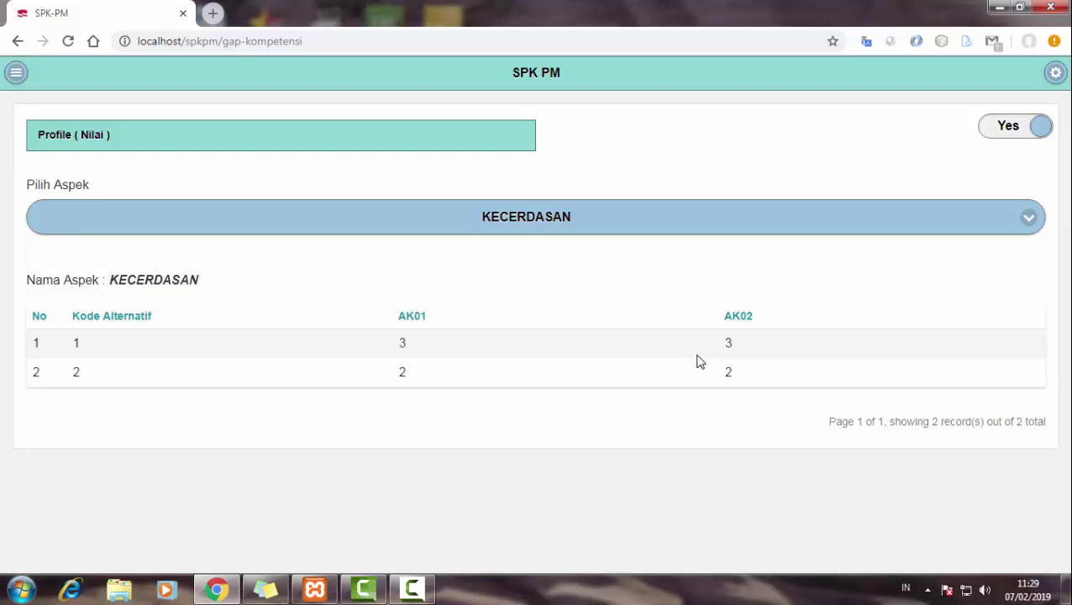
click(379, 217)
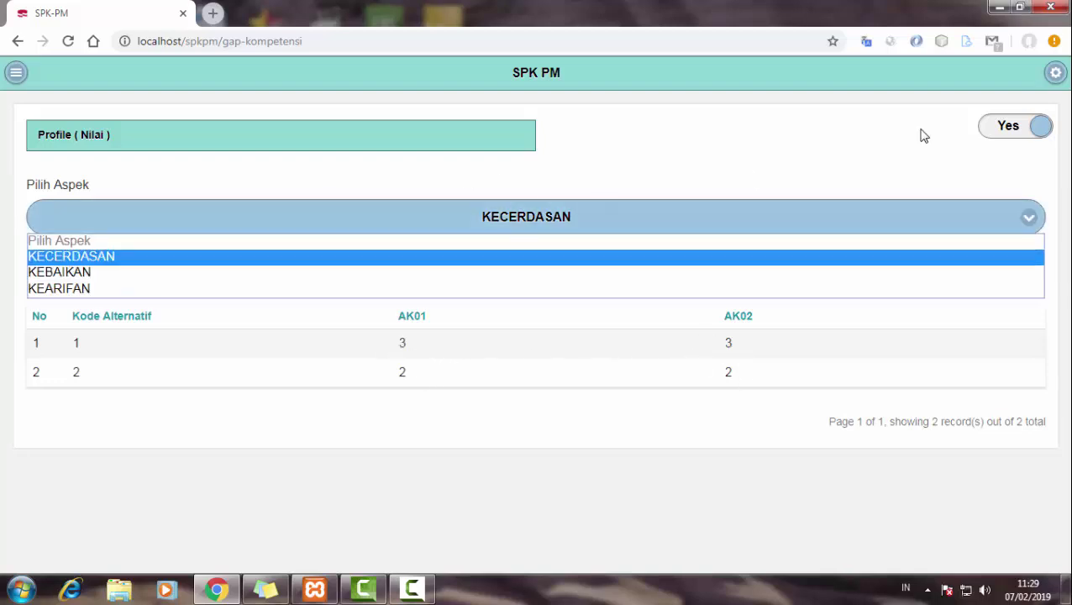
click(988, 133)
- Choose KEBAIKAN and save alternative 1's K201 score as 3 - Cukup
click(328, 206)
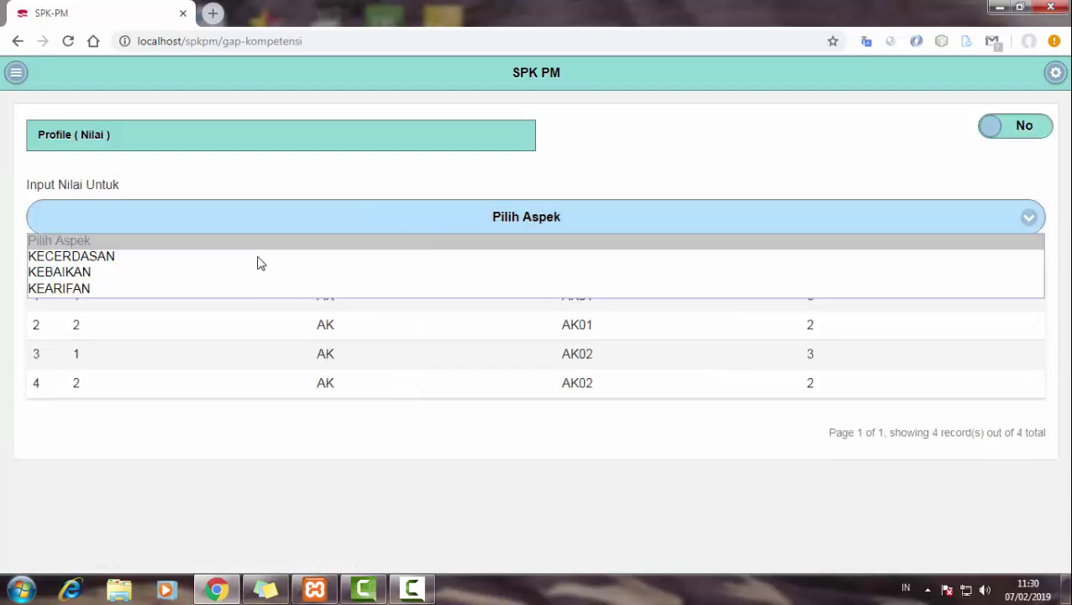
click(198, 273)
click(232, 316)
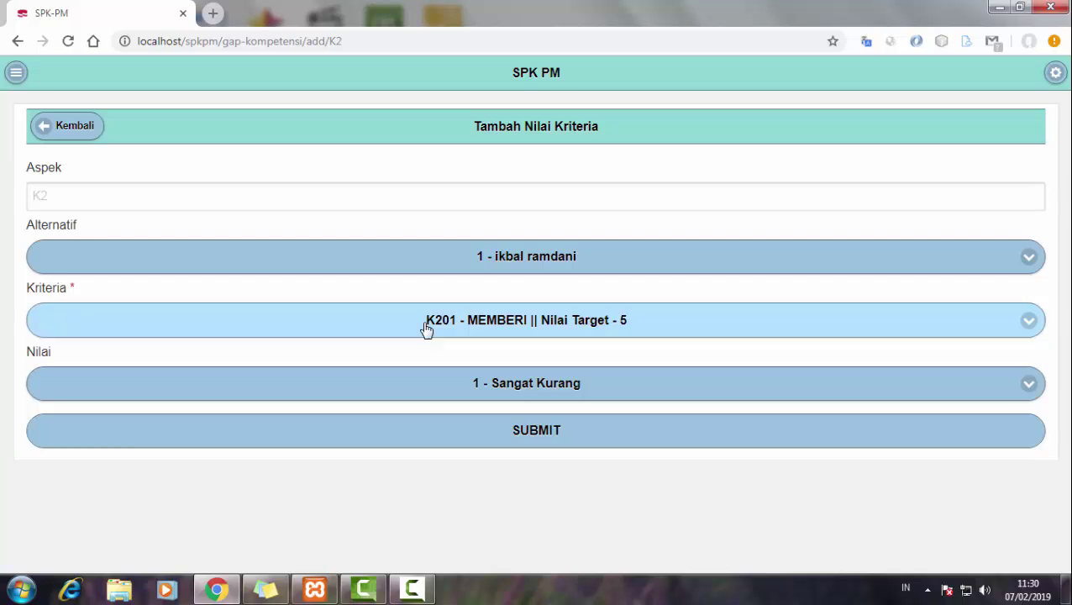
click(452, 388)
click(344, 442)
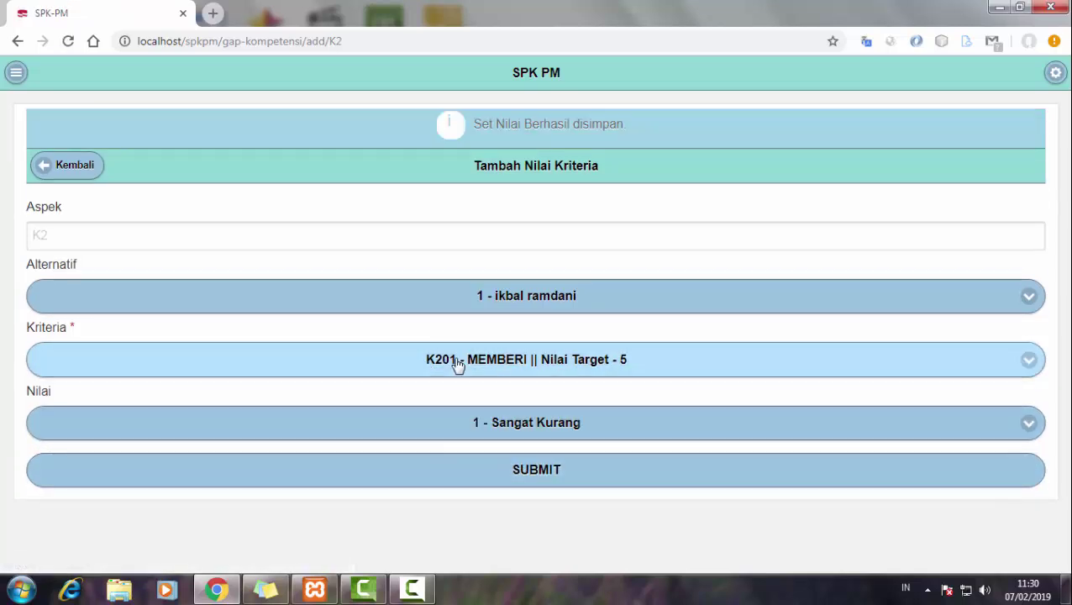
- Save alternative 1's K202 score as 2 - Kurang
click(456, 358)
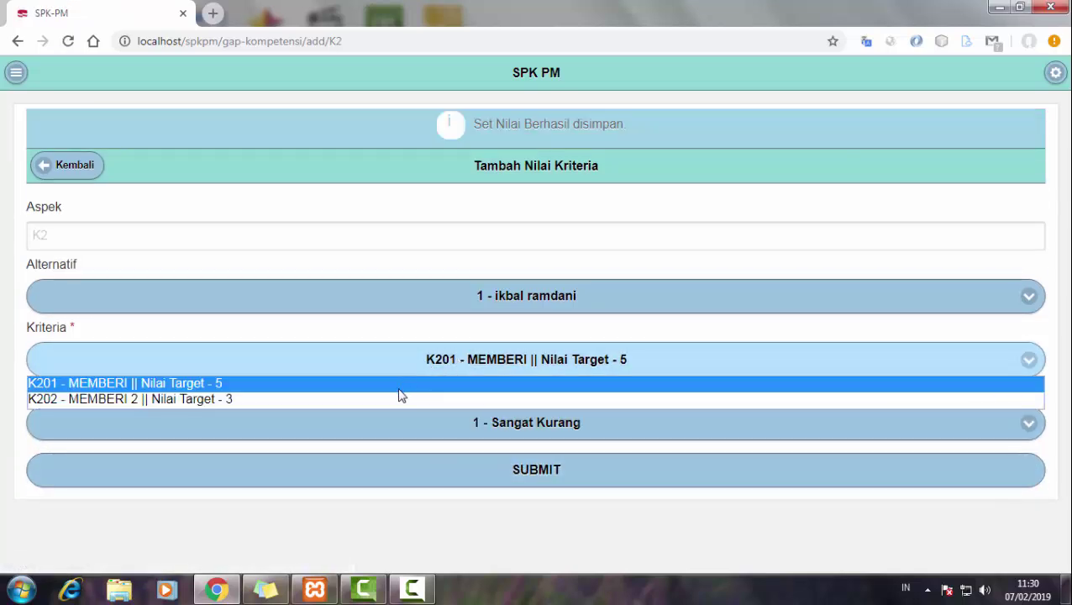
click(399, 400)
click(379, 422)
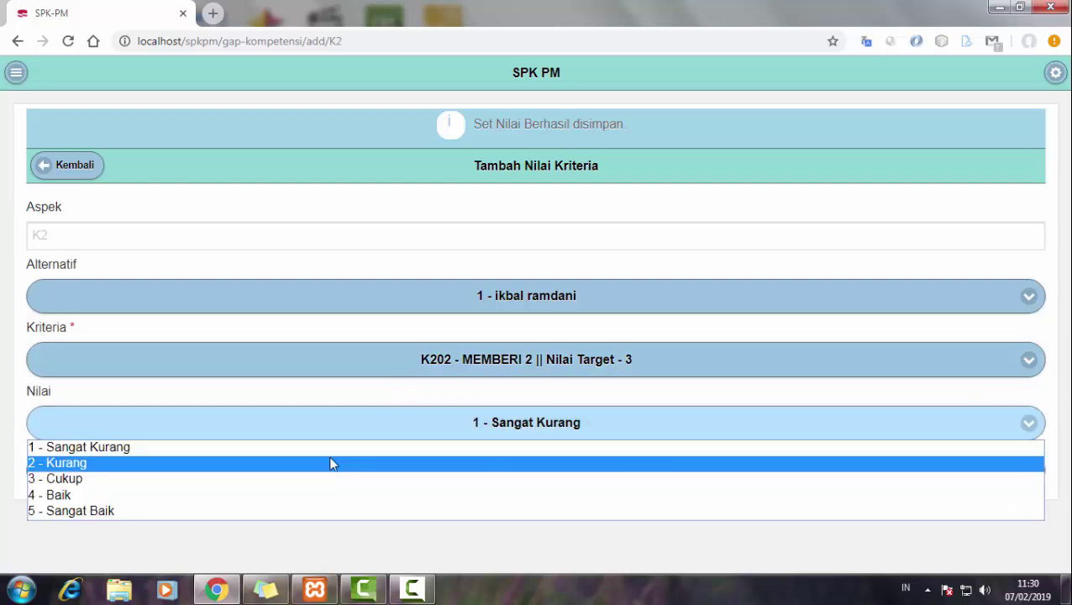
click(369, 460)
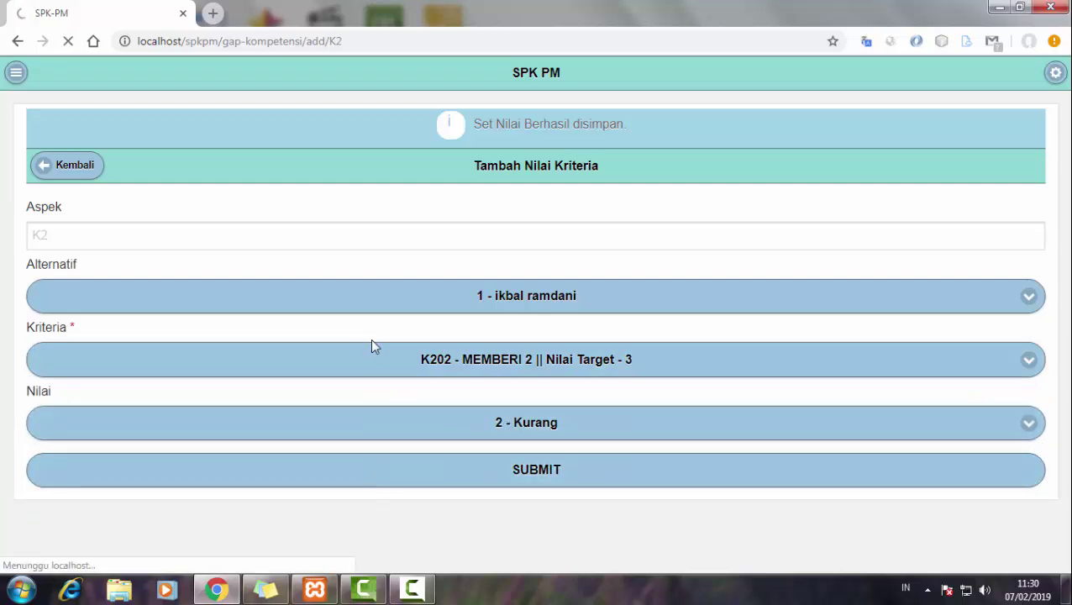
- Save alternative 2's K201 score as 2 - Kurang
click(432, 311)
click(393, 336)
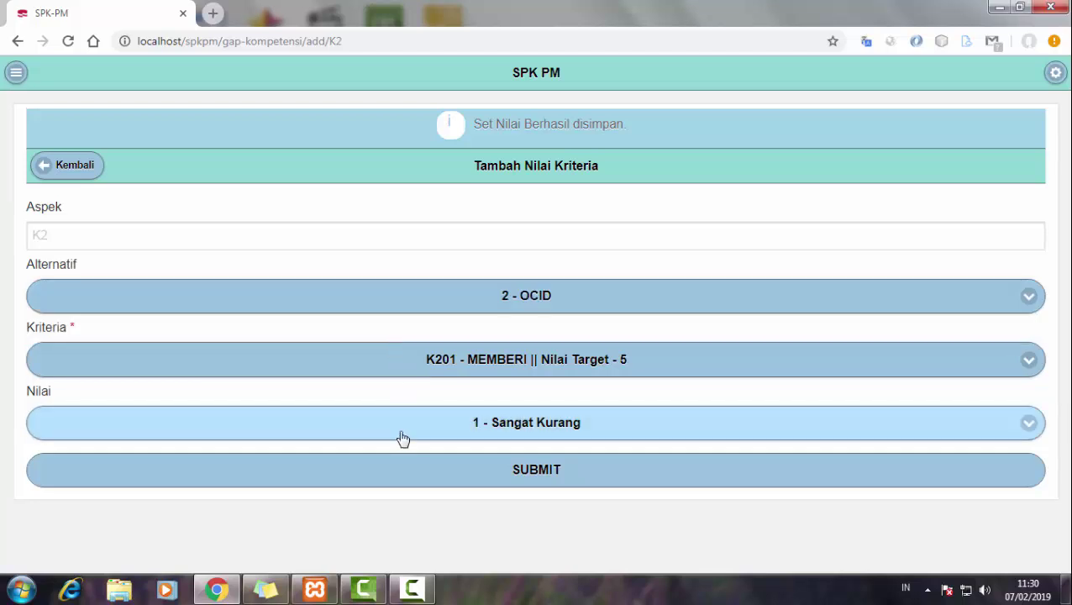
click(401, 430)
click(215, 464)
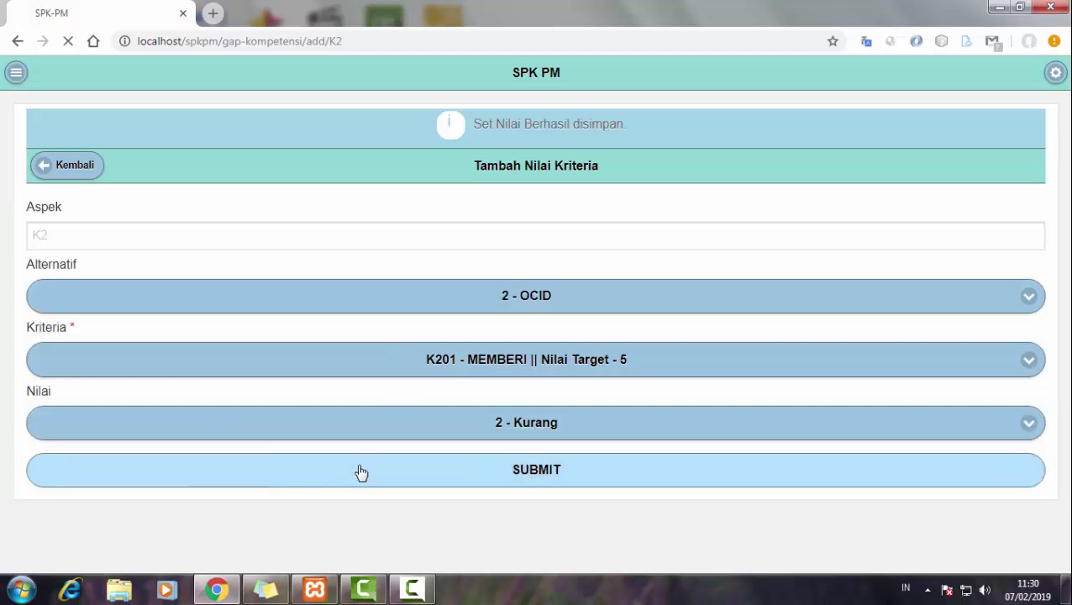
- Save alternative 2's K202 score as 5 - Sangat Baik and return to the scores list
click(395, 303)
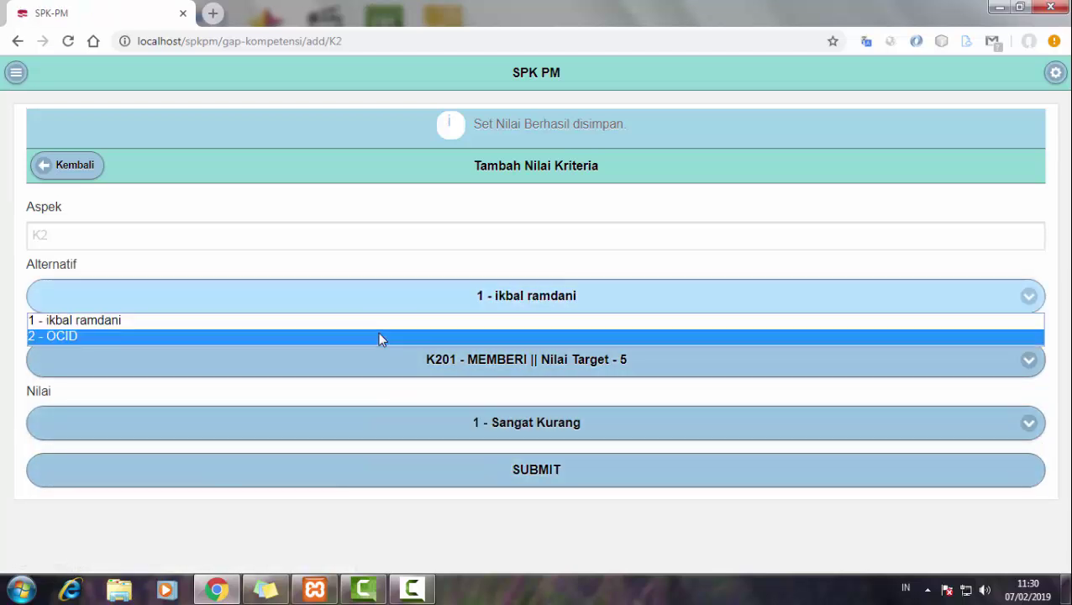
click(378, 336)
click(383, 369)
click(330, 407)
click(330, 424)
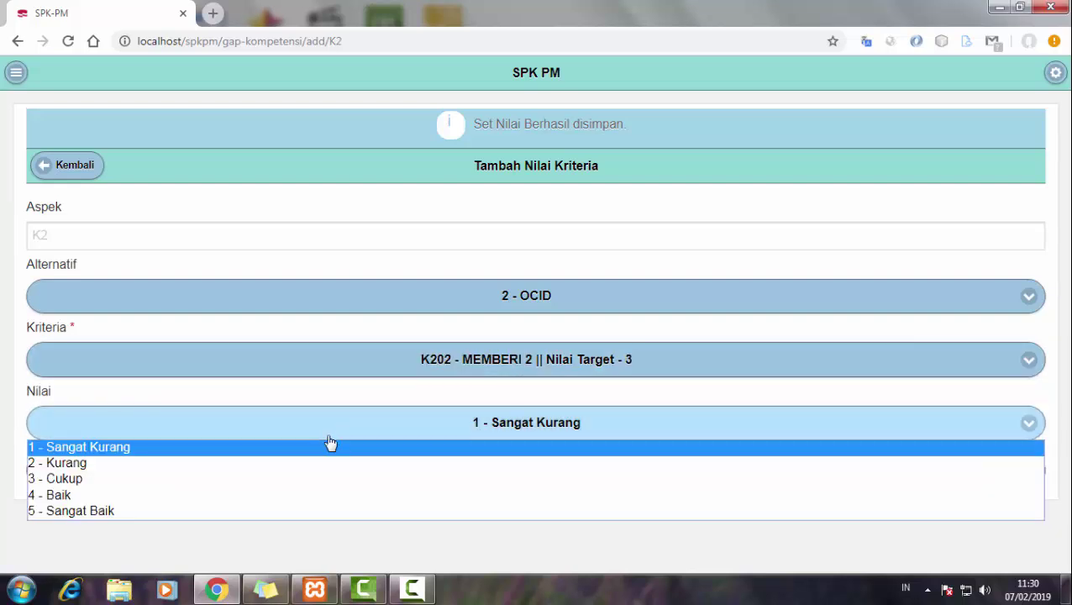
click(255, 512)
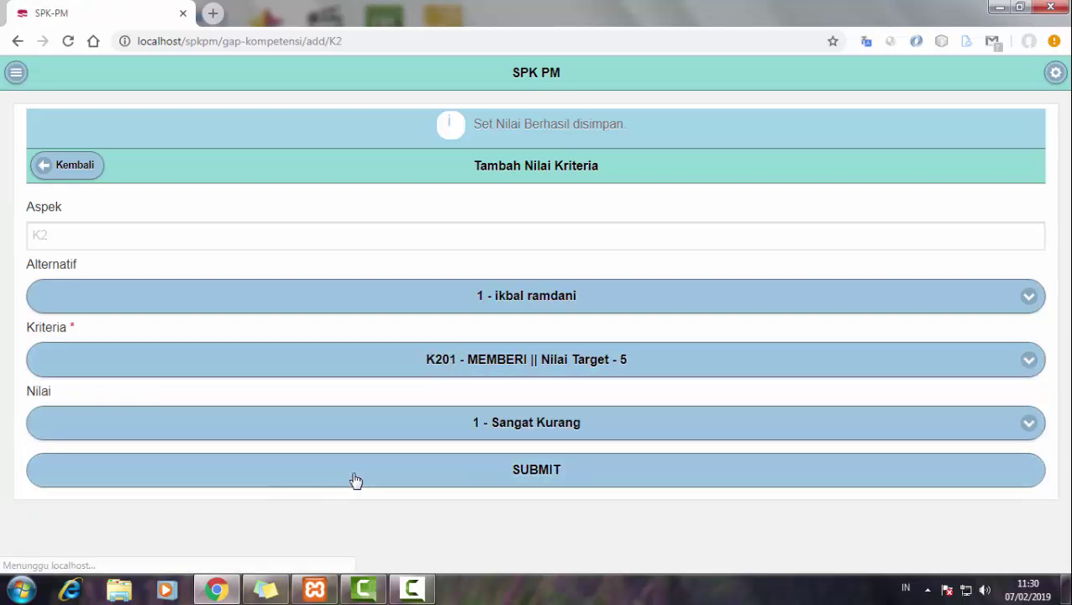
click(127, 178)
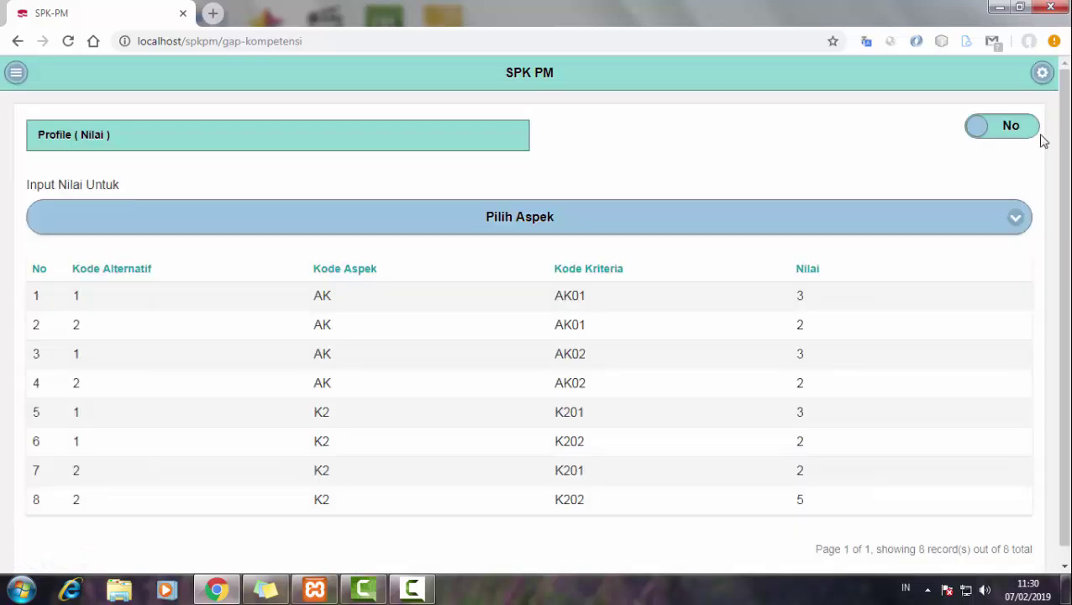
- View the KECERDASAN and then KEBAIKAN score matrices
click(1038, 133)
click(571, 228)
click(527, 257)
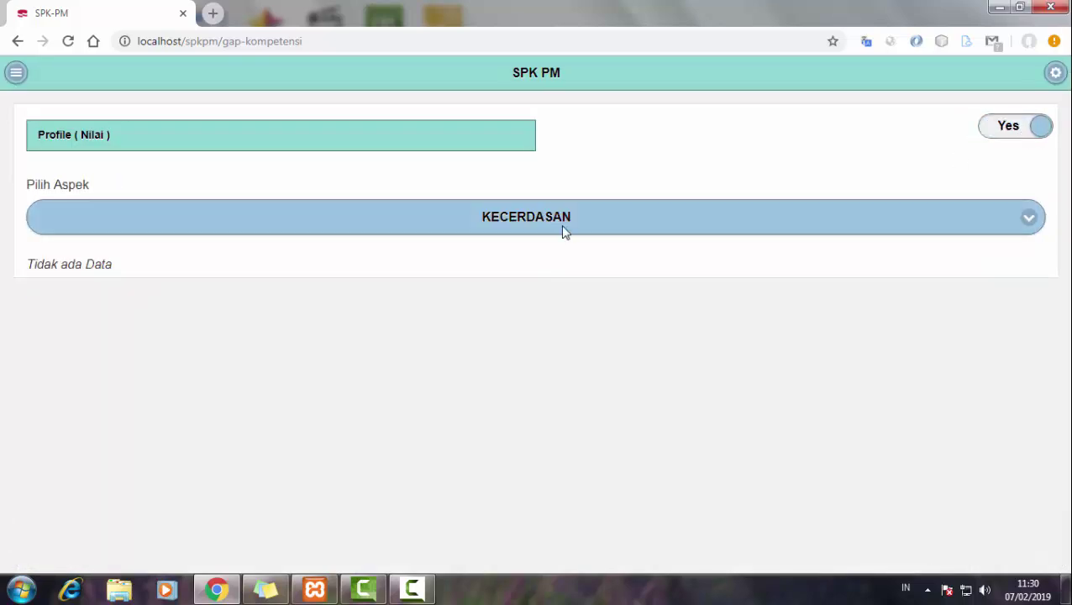
click(571, 225)
click(483, 273)
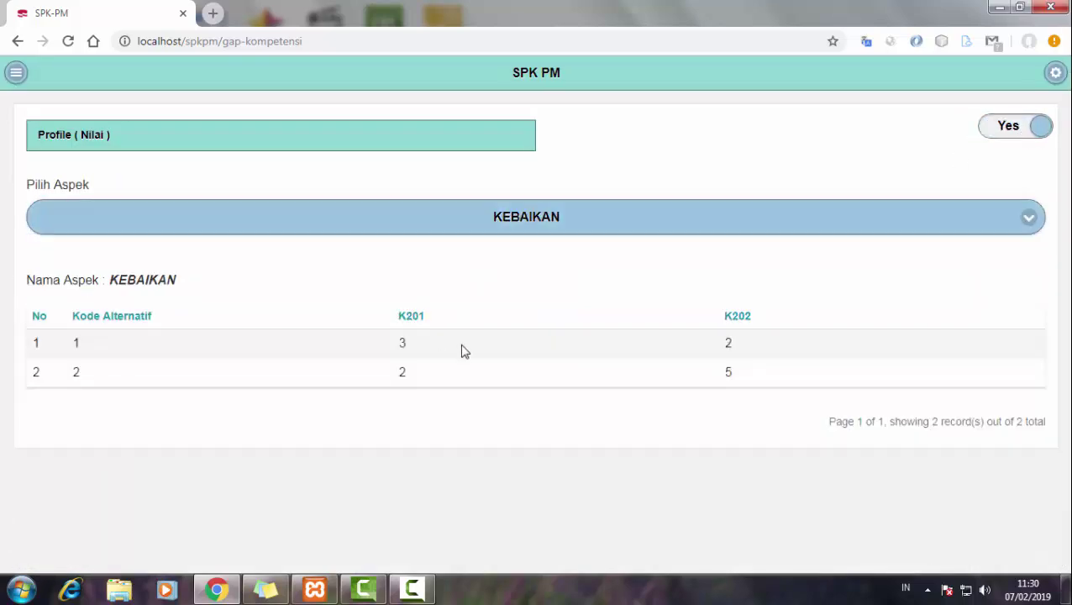
- Switch back to score entry and choose the KEARIFAN aspect
click(203, 228)
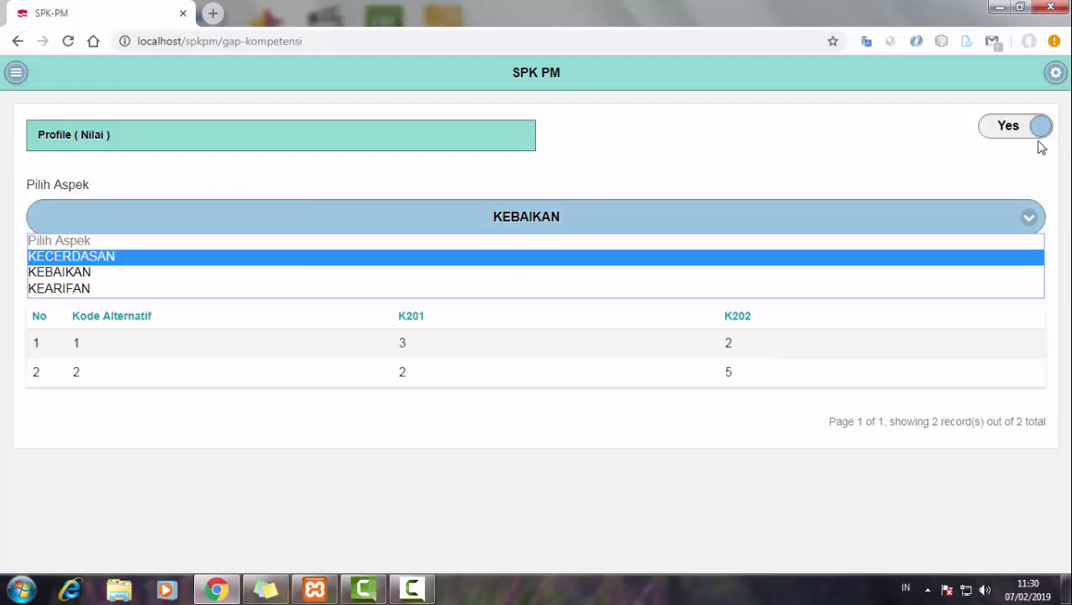
click(1029, 131)
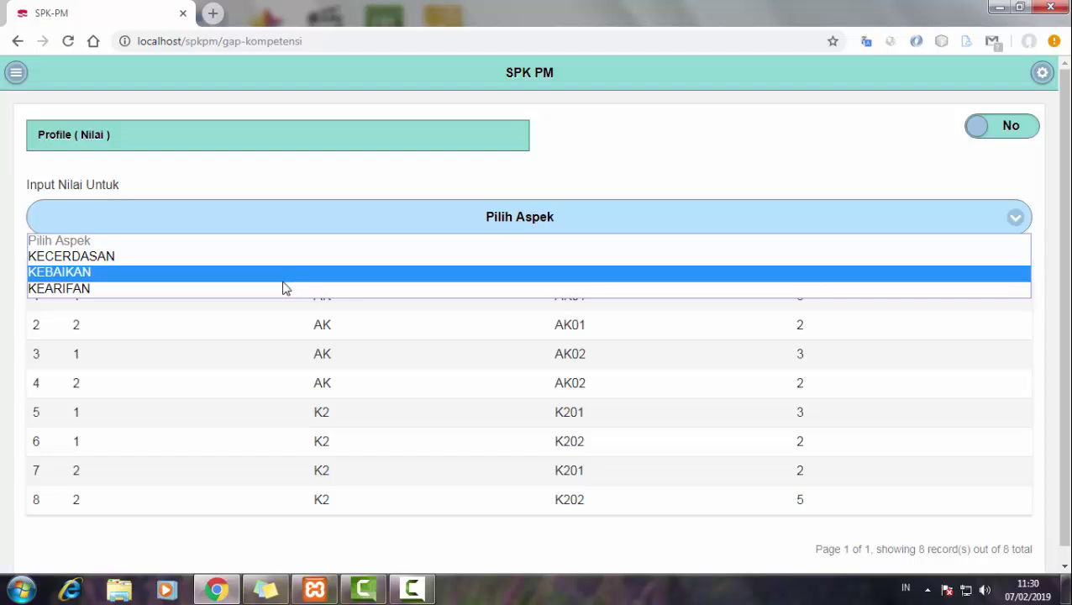
click(284, 288)
- Enter alternative 1's KEARIFAN scores: G301 as 3 - Cukup and G302 as 4 - Baik
click(287, 331)
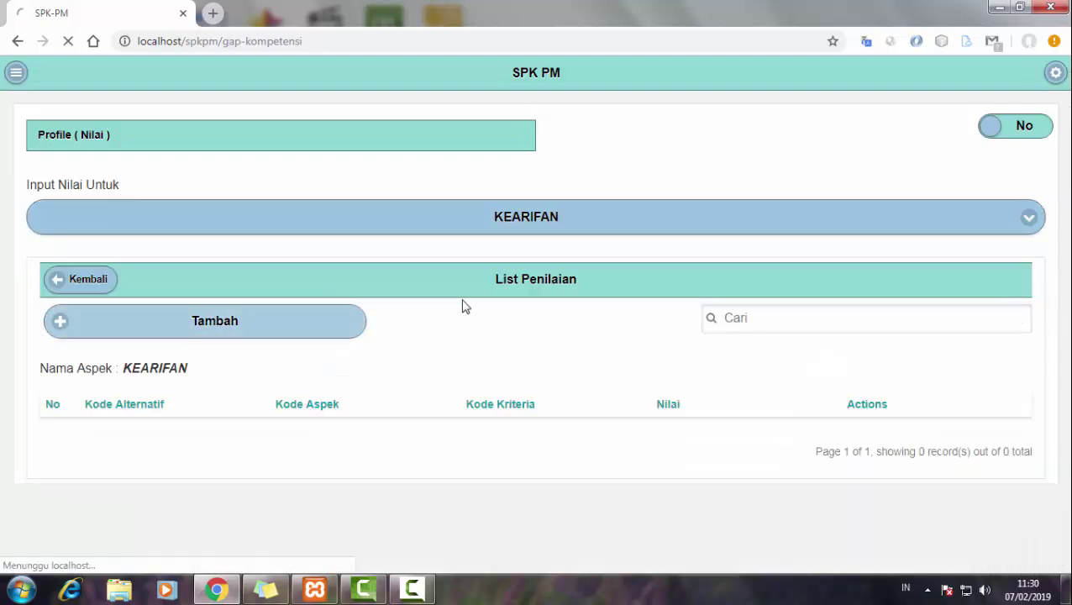
click(357, 388)
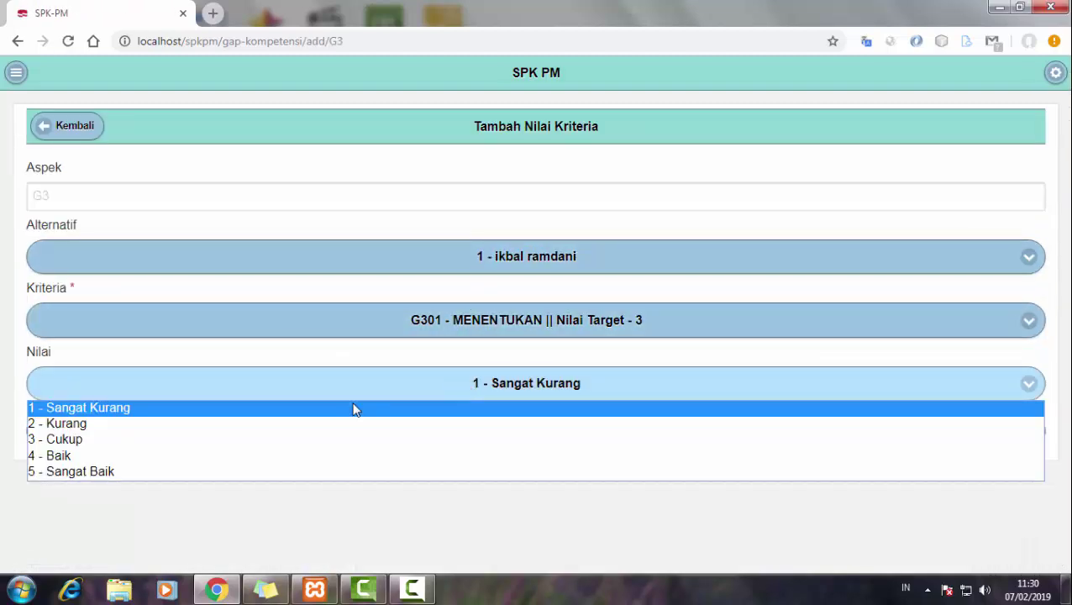
click(307, 440)
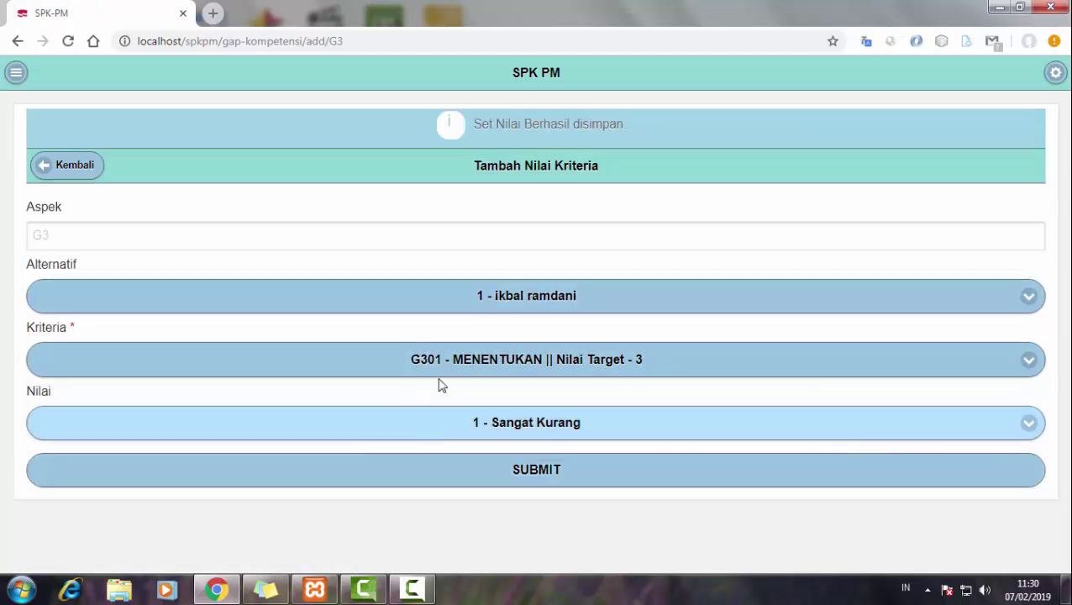
click(439, 369)
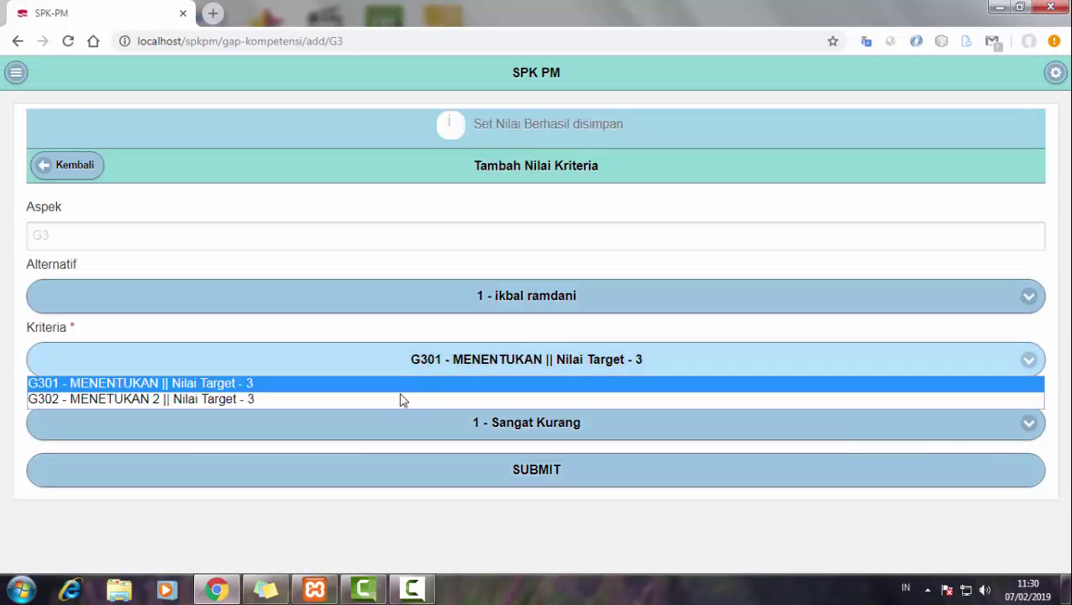
click(402, 396)
click(412, 428)
click(347, 493)
click(366, 482)
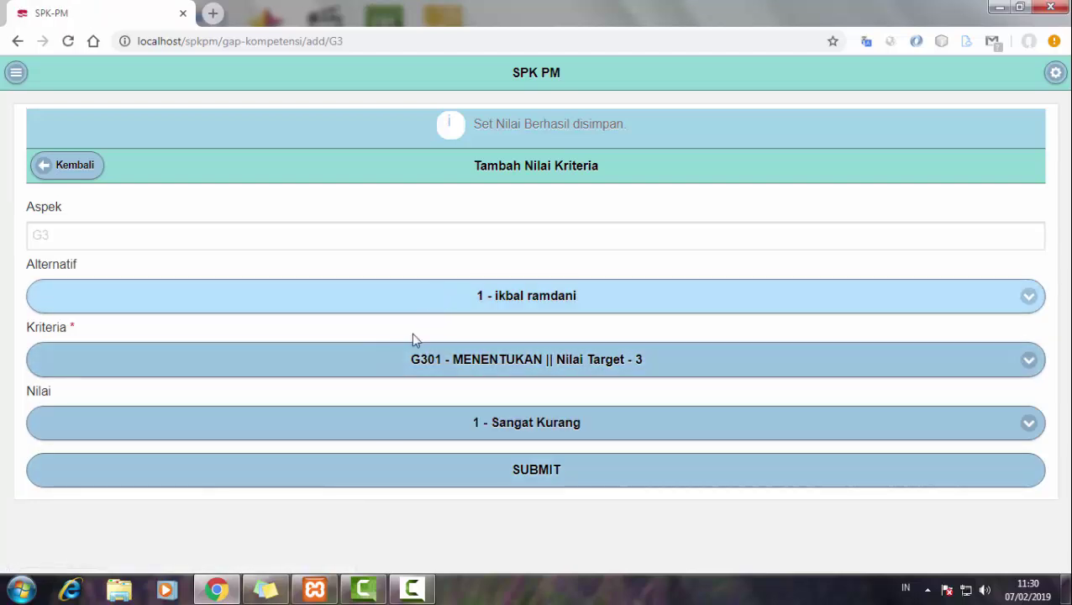
click(388, 467)
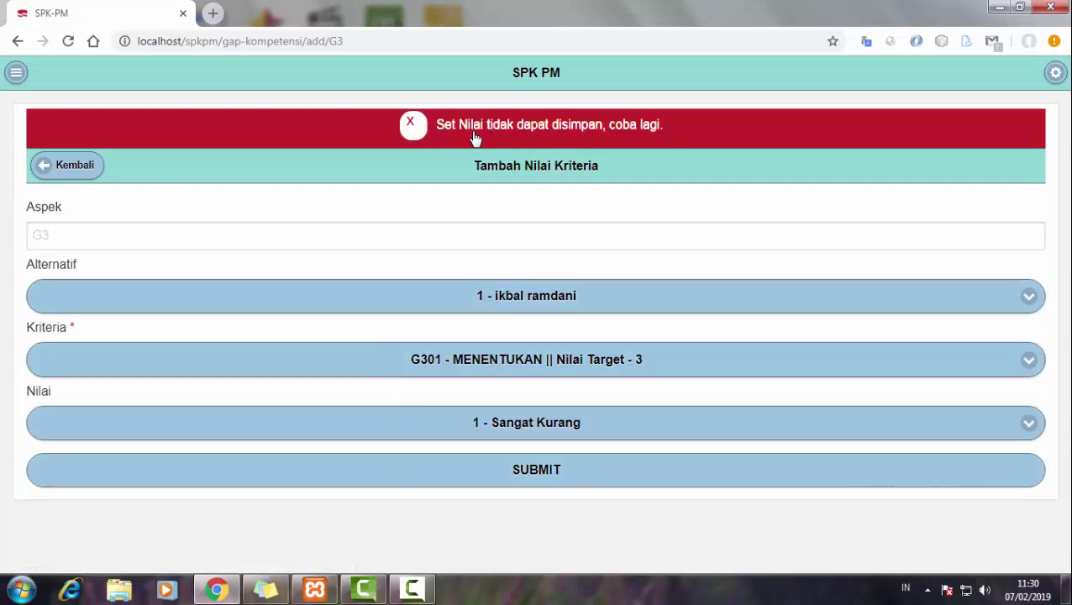
- Save a G301 score of 2 - Kurang for alternative 2
click(471, 299)
click(400, 334)
click(417, 371)
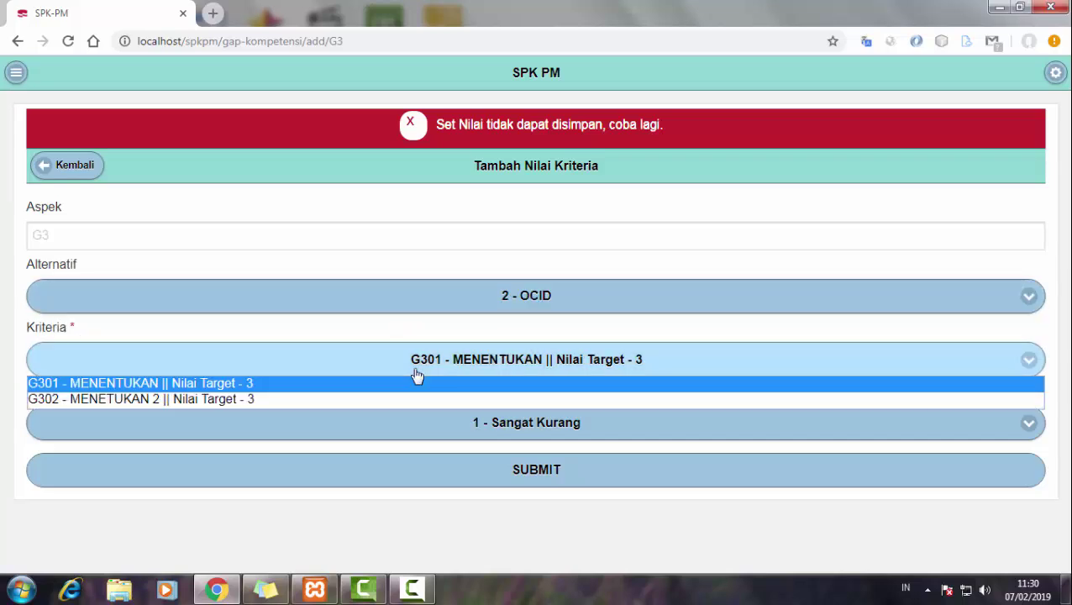
click(410, 382)
click(414, 430)
click(389, 465)
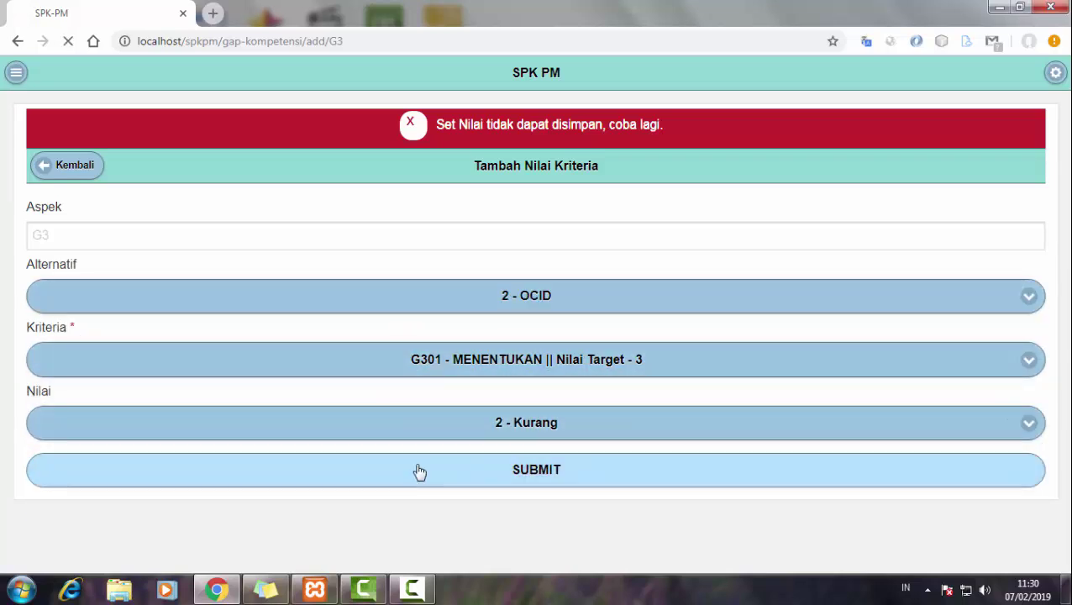
click(420, 471)
- Save G302 as 4 - Baik for alternatives 1 and 2, then return to the profile score list
click(459, 369)
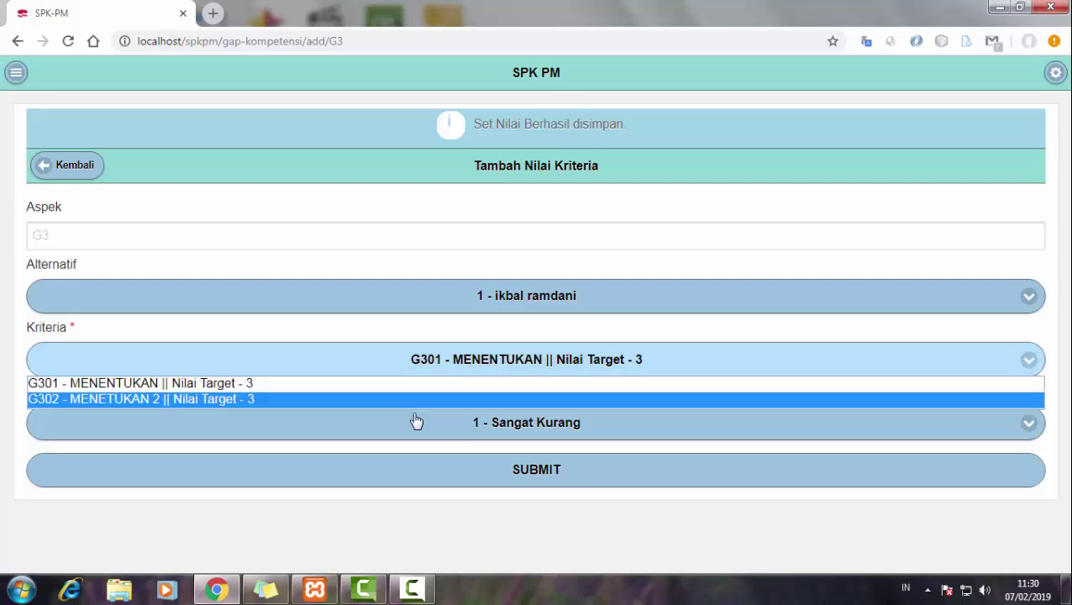
click(422, 383)
click(428, 373)
click(400, 398)
click(392, 432)
click(335, 500)
click(397, 475)
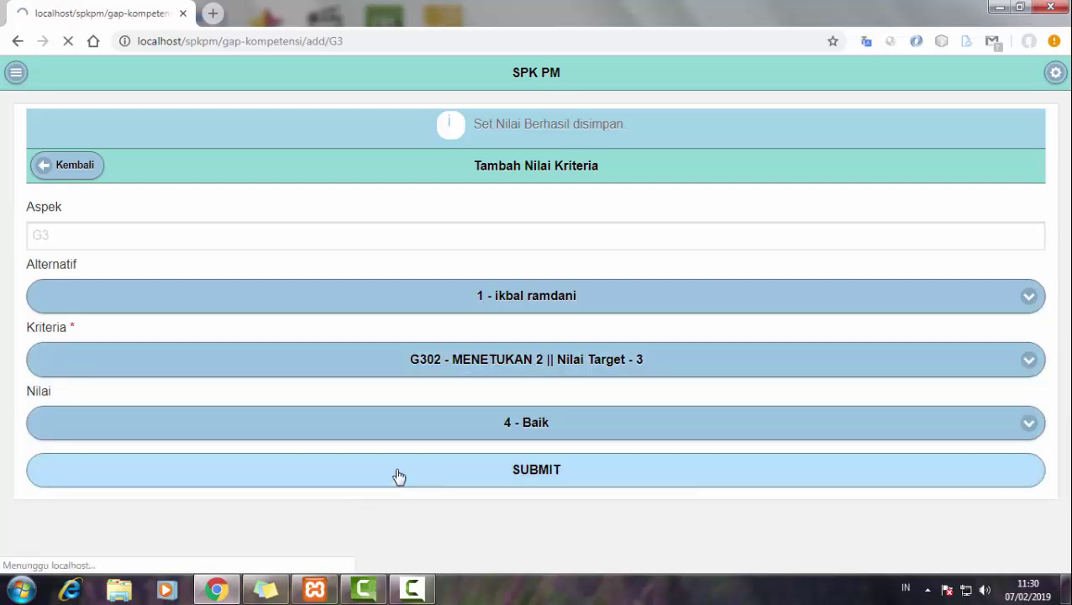
click(416, 295)
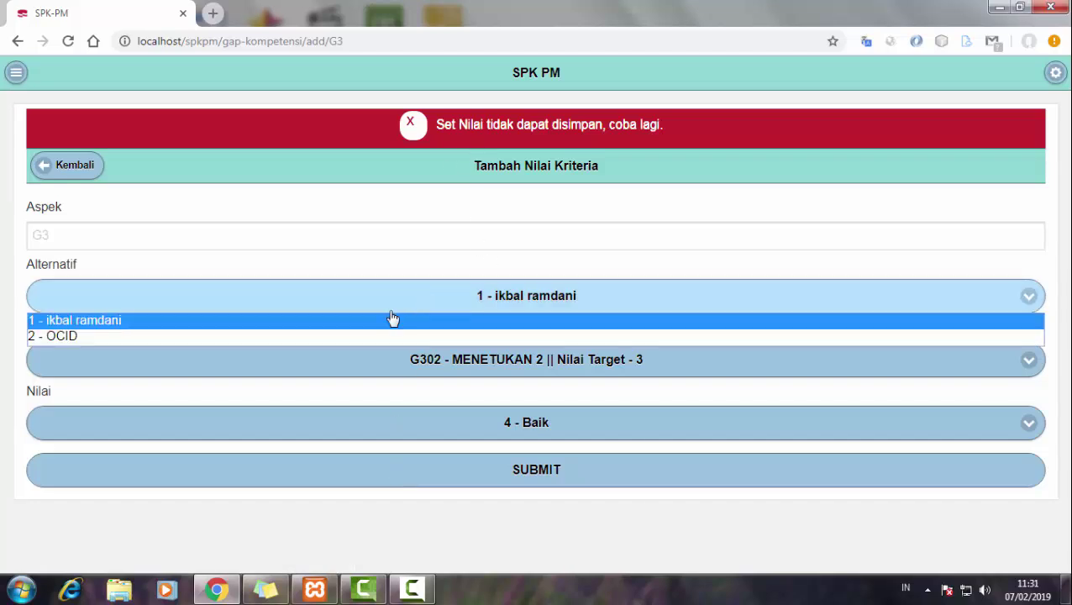
click(308, 334)
click(374, 475)
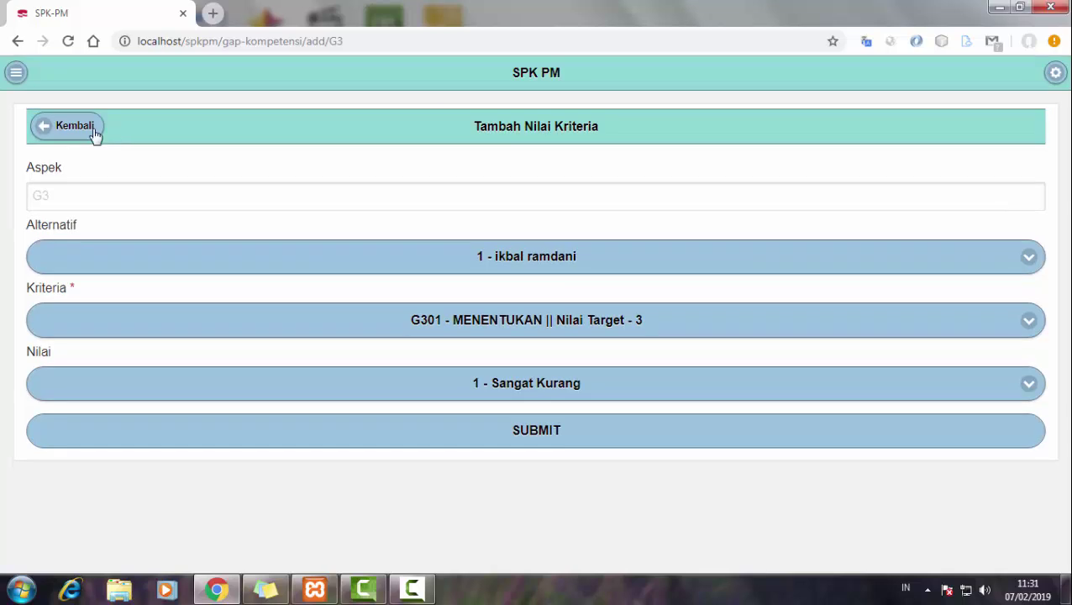
click(92, 132)
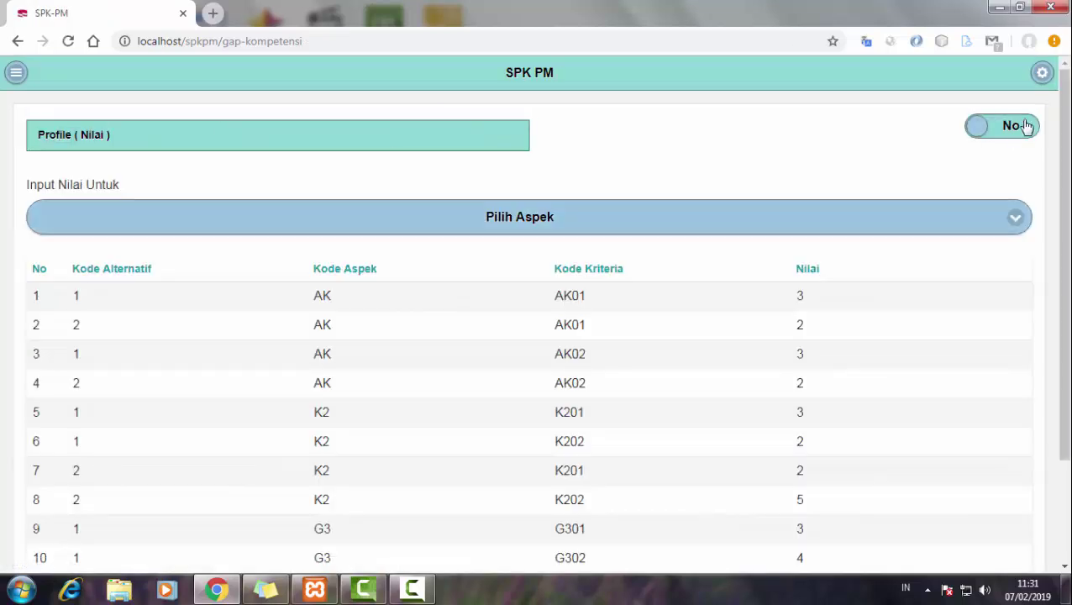
- Show the profile scores by aspect, displaying the KEARIFAN table
click(1024, 126)
click(627, 230)
click(443, 289)
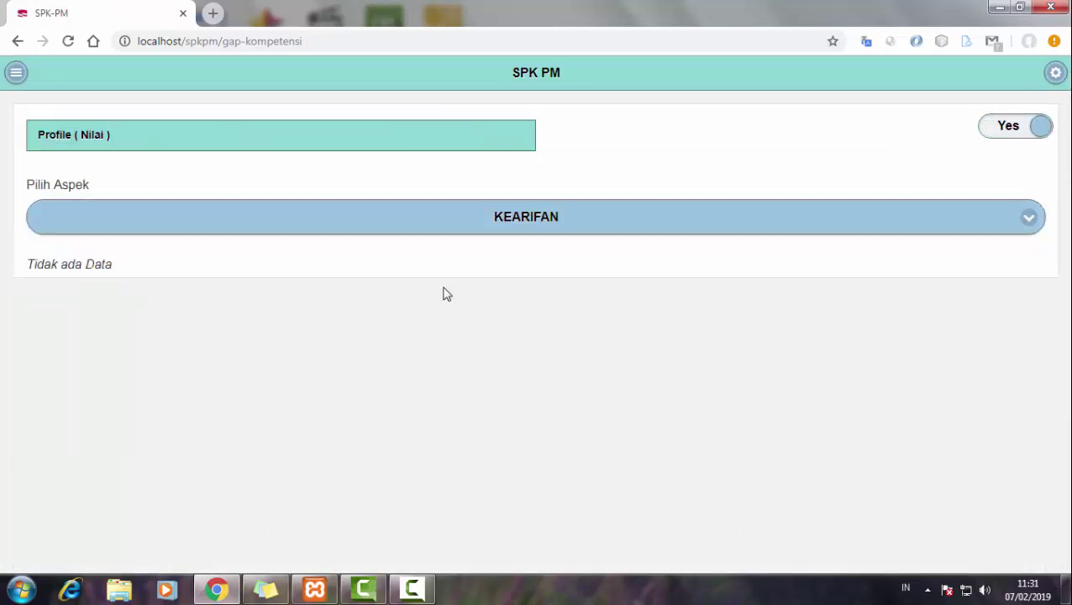
- Run Perhitungan and scroll to the final ranking: alternative 1 at 4.06, alternative 2 at 3.43
click(15, 72)
click(89, 293)
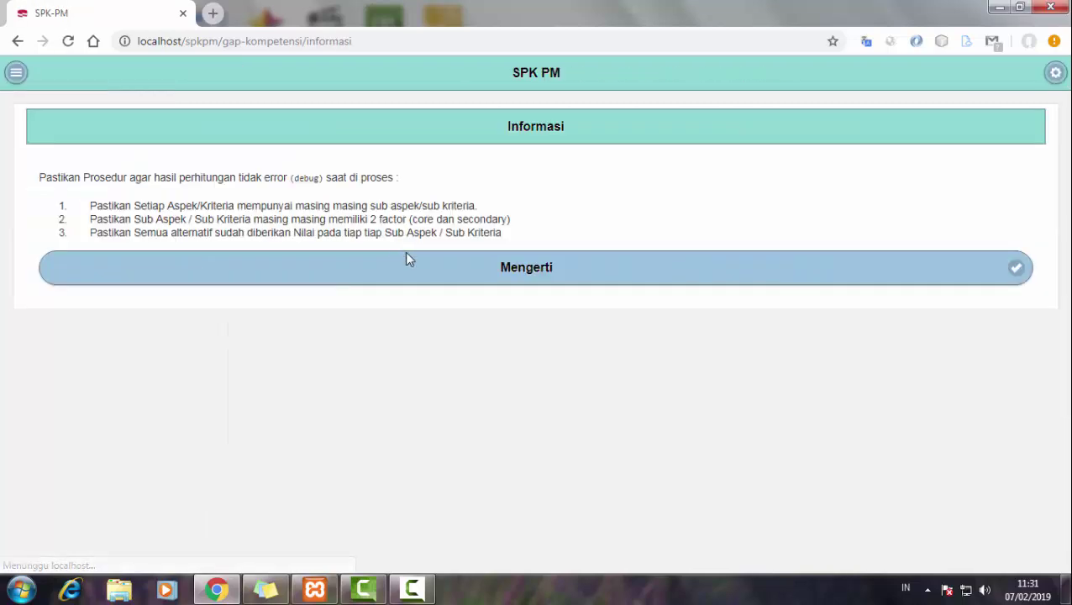
click(442, 280)
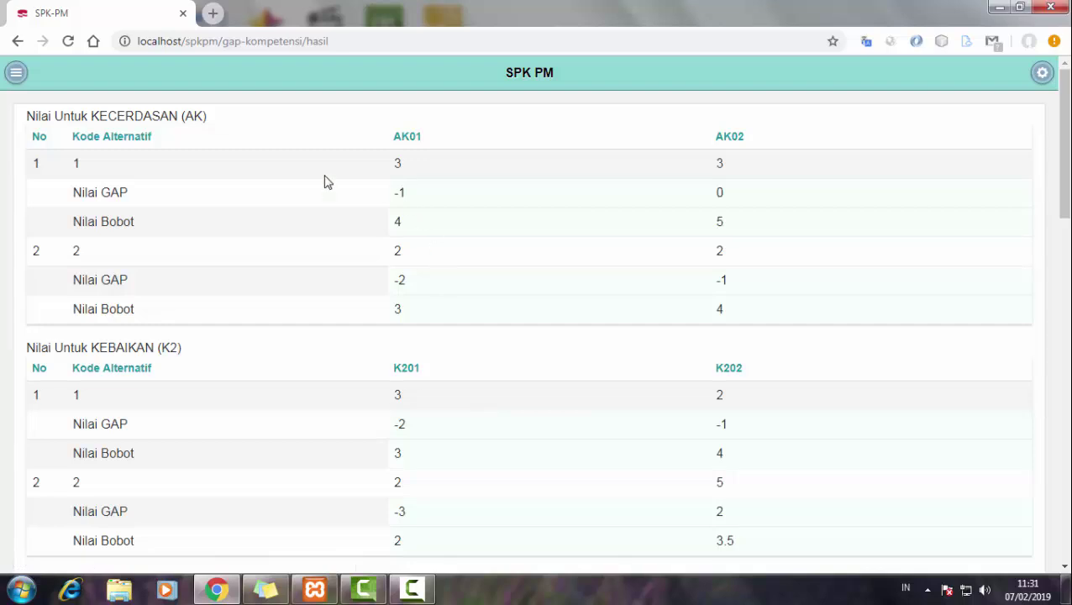
scroll(604, 293, down, 10)
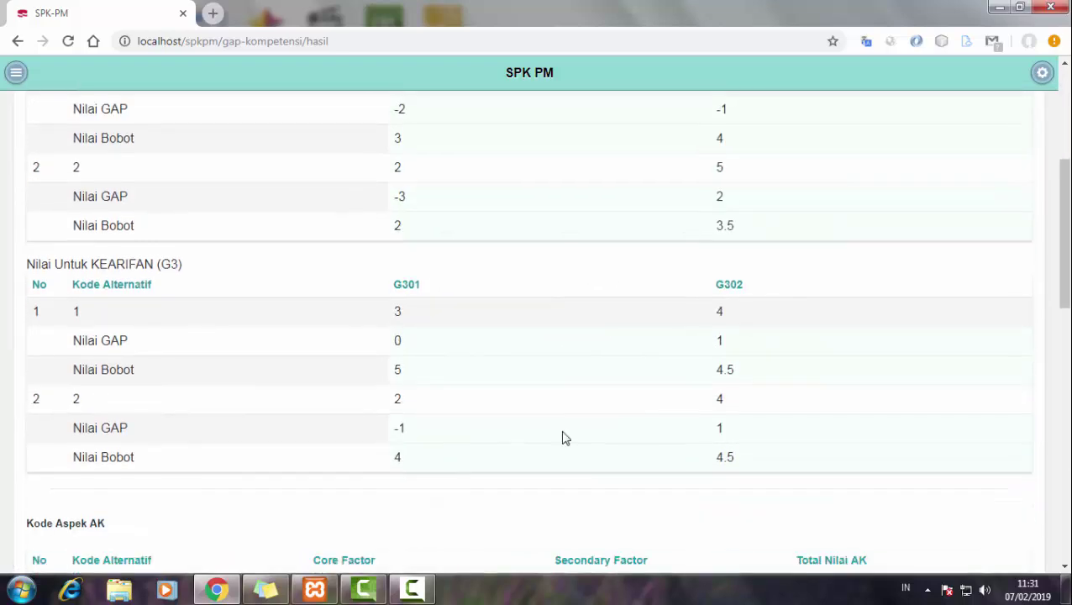
scroll(400, 388, down, 2)
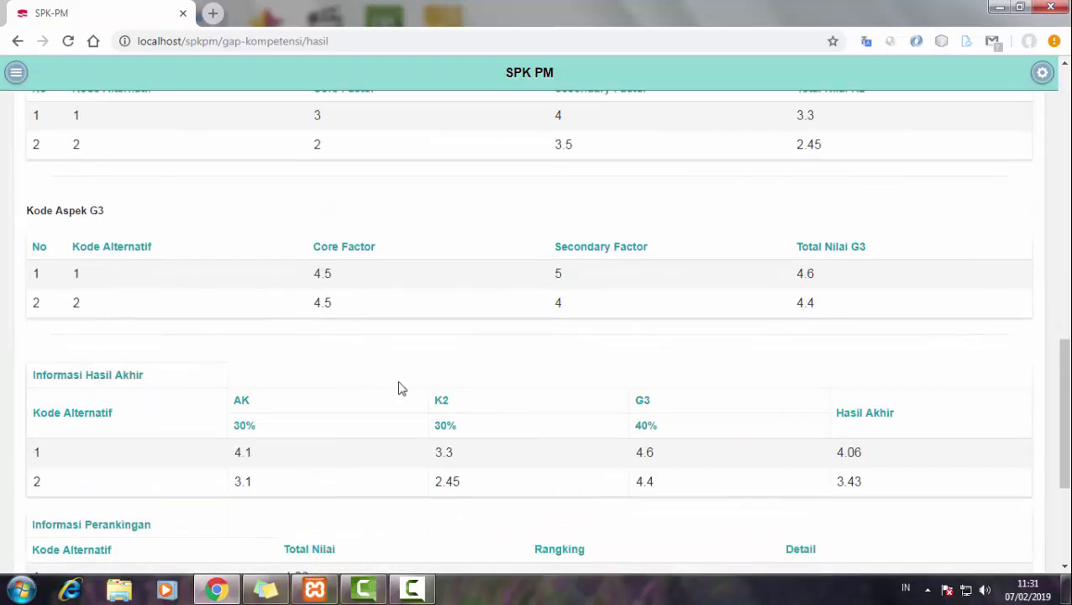
scroll(773, 437, down, 3)
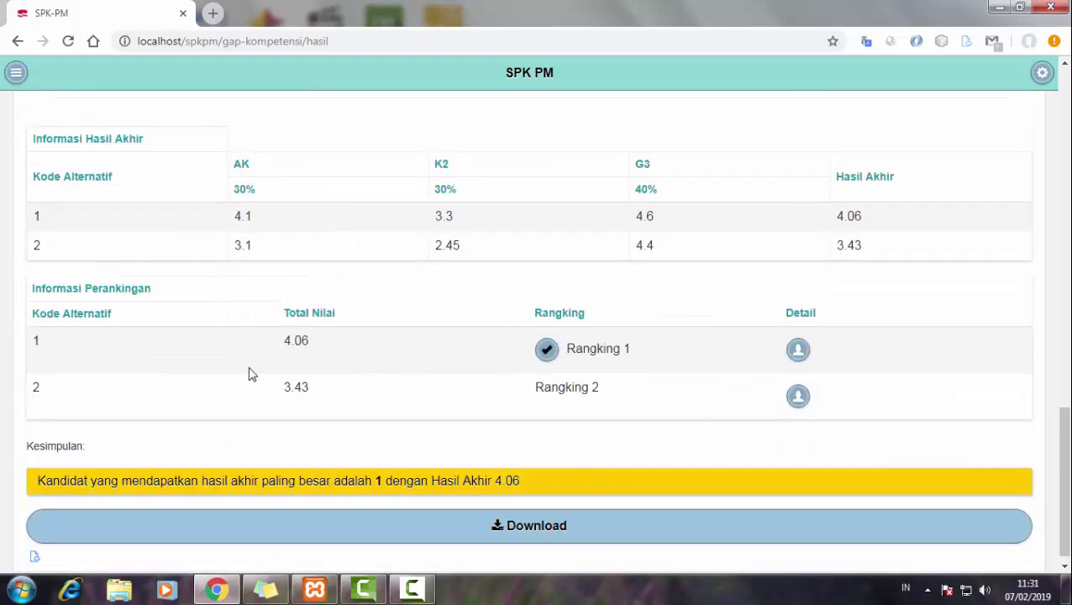
- Review the detail popups for alternatives 1 and 2, then download the ranking as Datahasil (4).pdf
drag(295, 336, 309, 340)
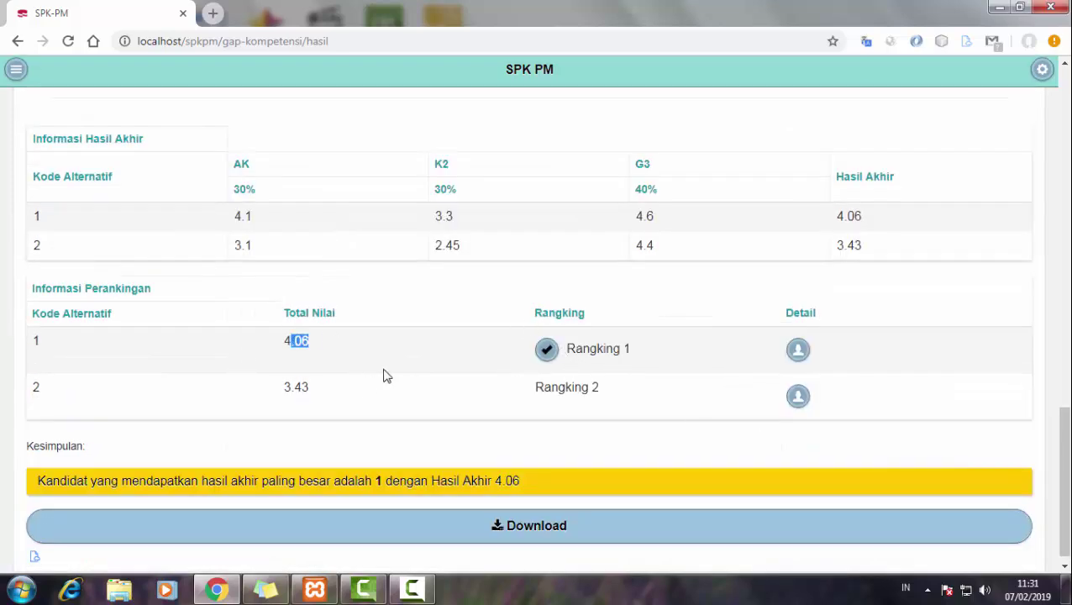
click(797, 349)
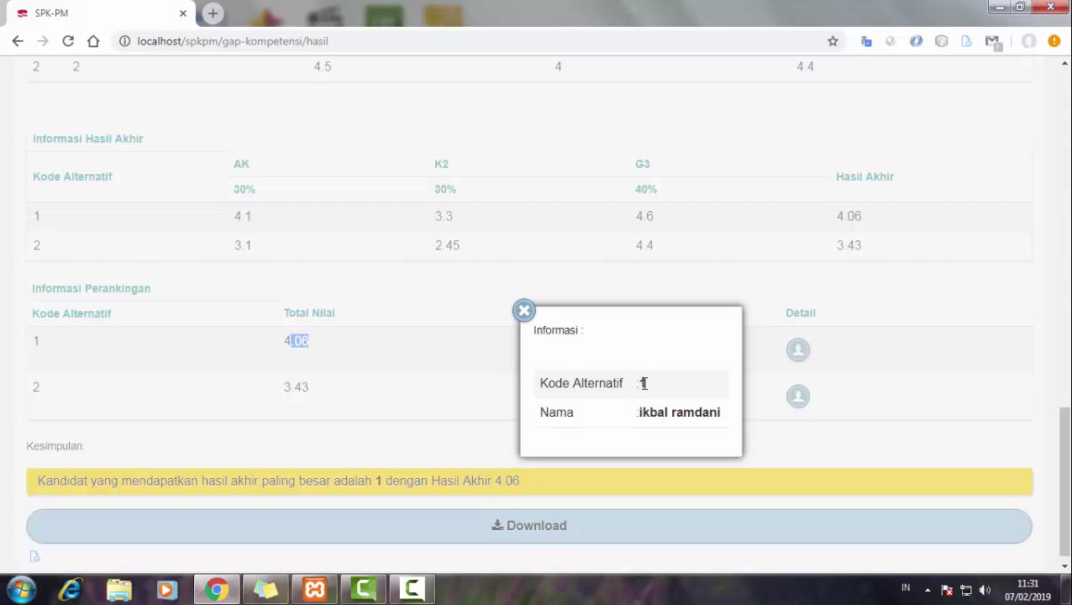
click(523, 310)
click(798, 396)
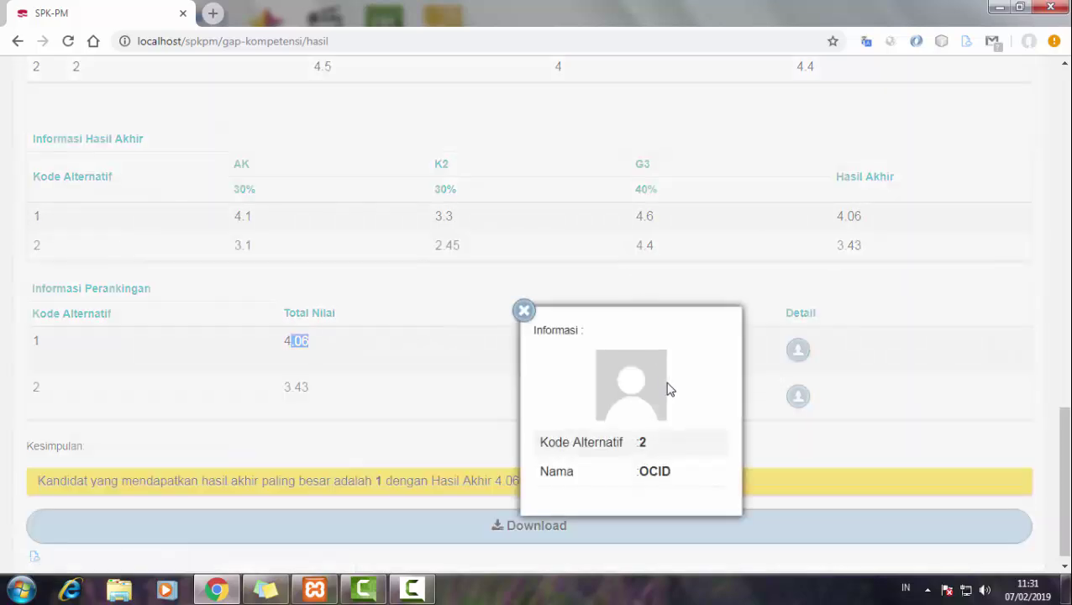
click(524, 312)
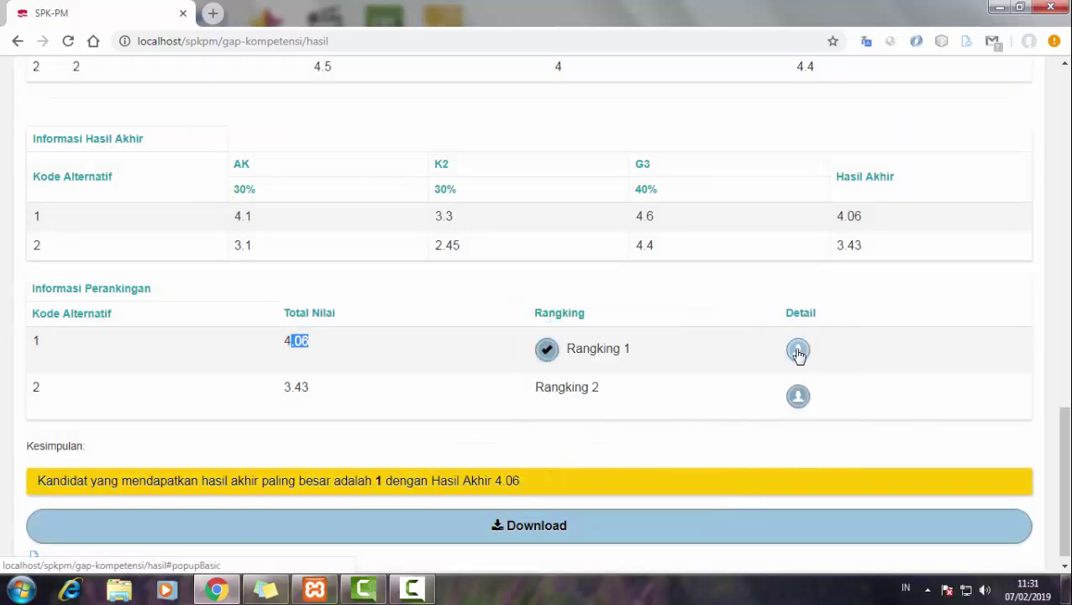
click(796, 352)
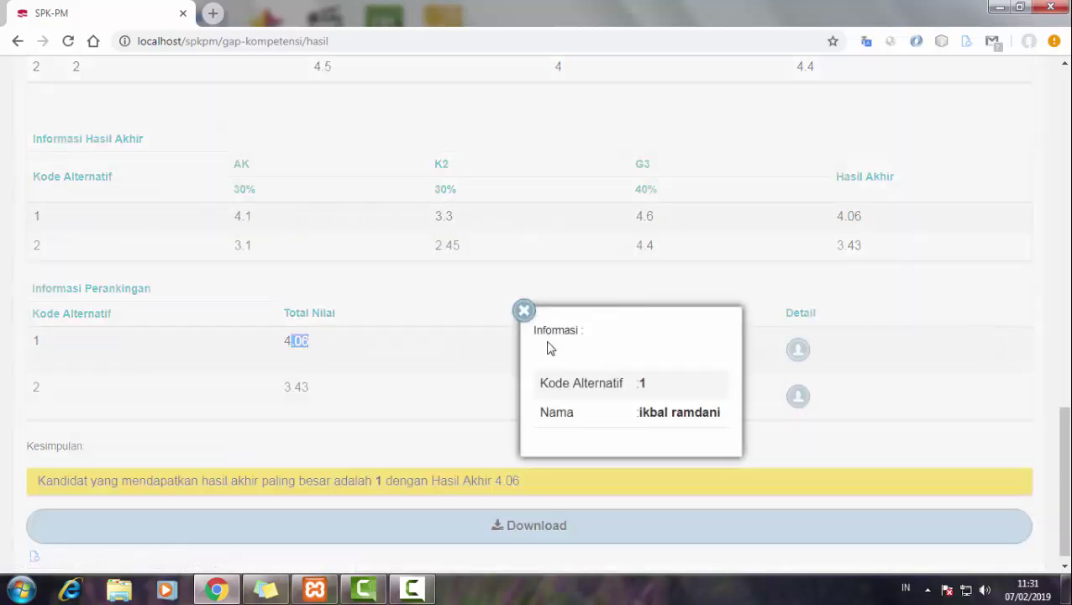
click(525, 312)
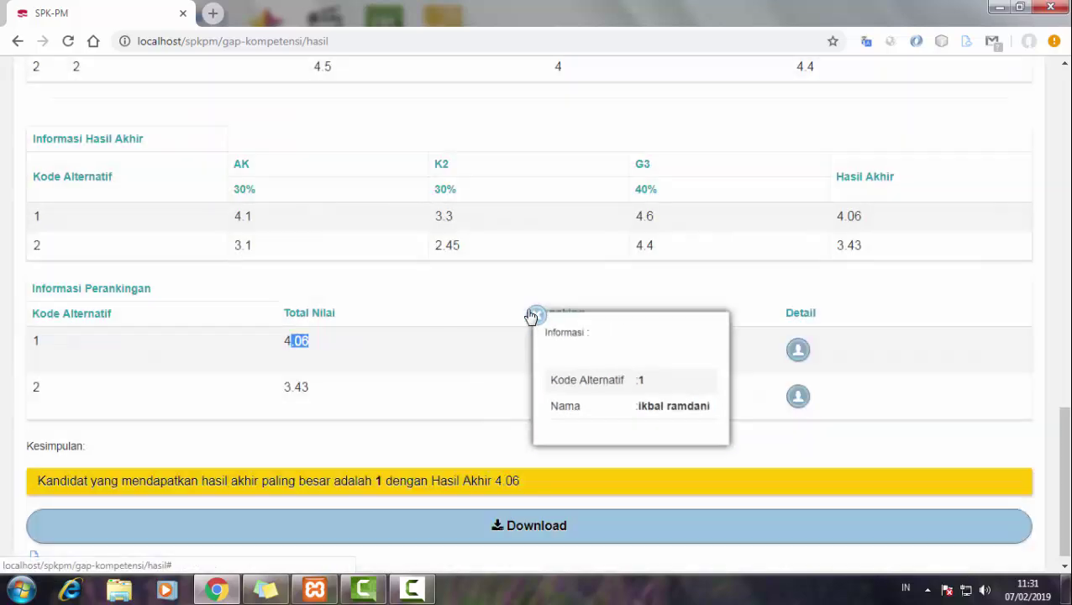
click(496, 523)
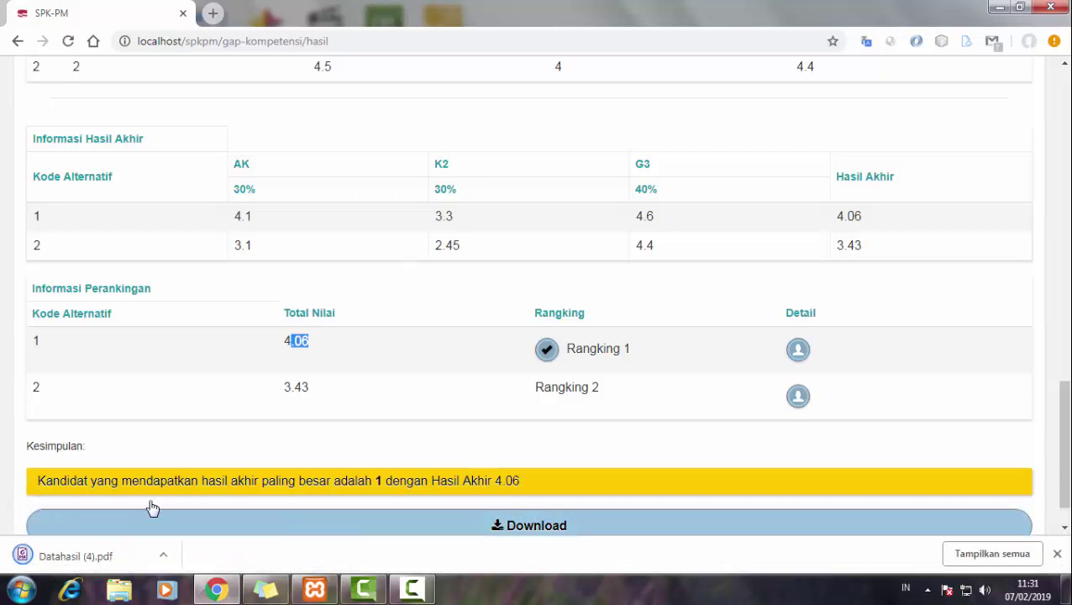
- Read through both pages of Datahasil (4).pdf, then close it to return to the results page
click(63, 556)
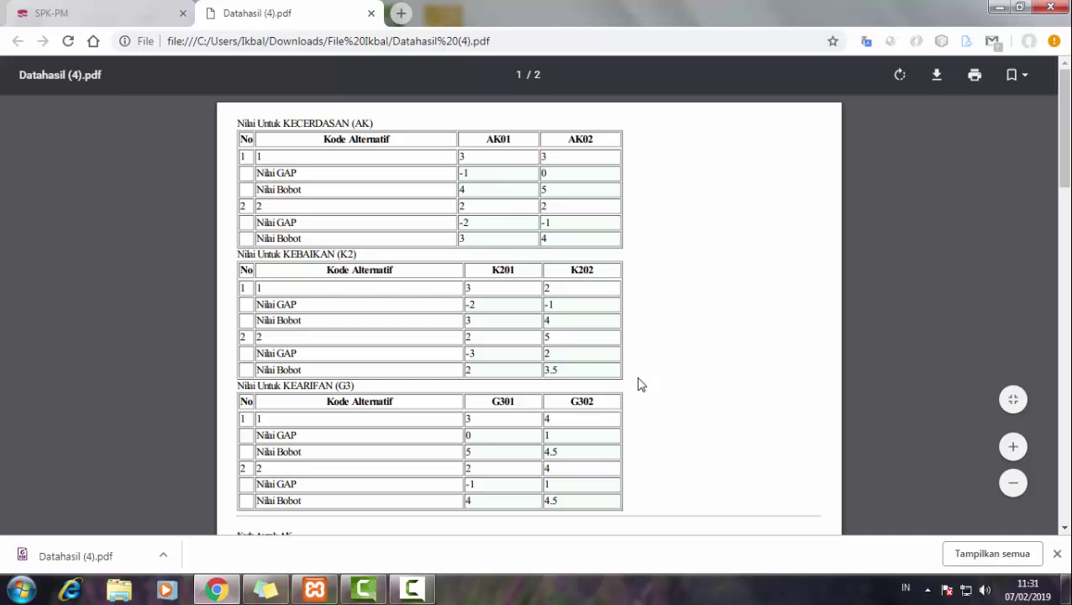
scroll(638, 383, down, 2)
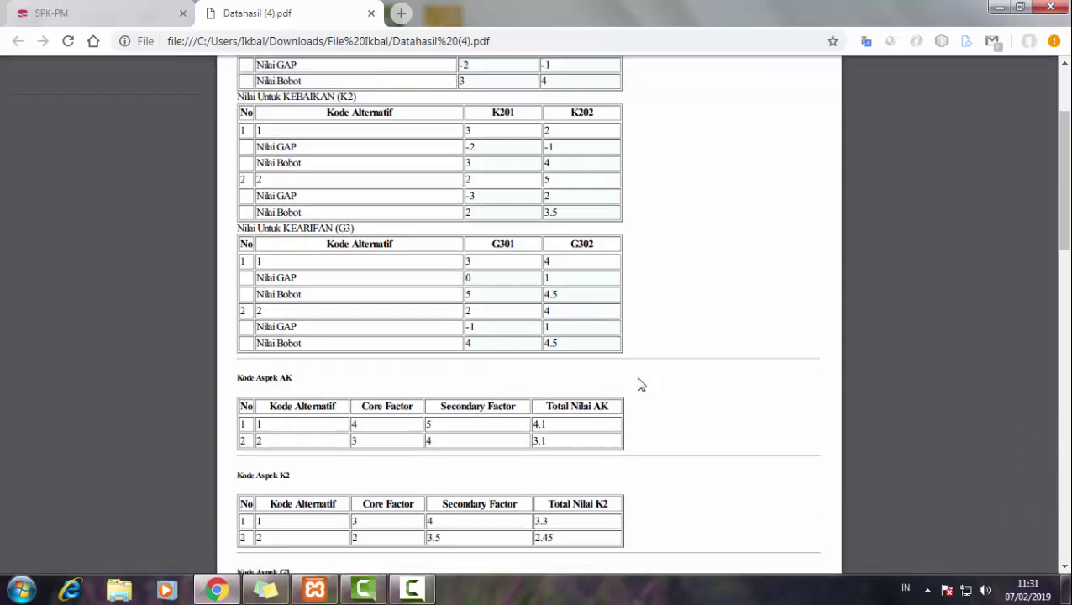
scroll(638, 384, down, 2)
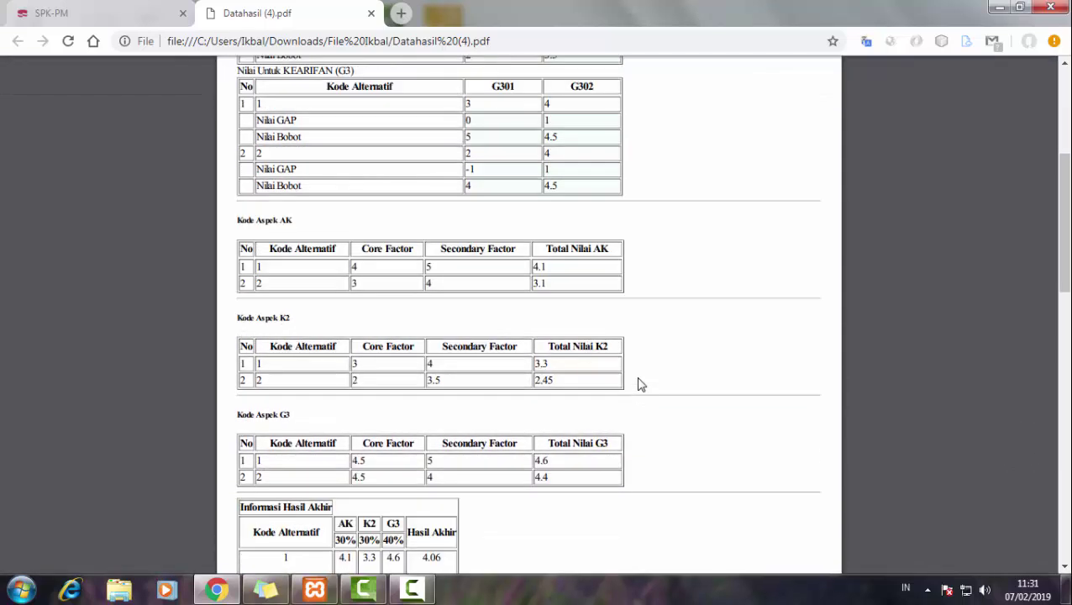
scroll(638, 384, up, 4)
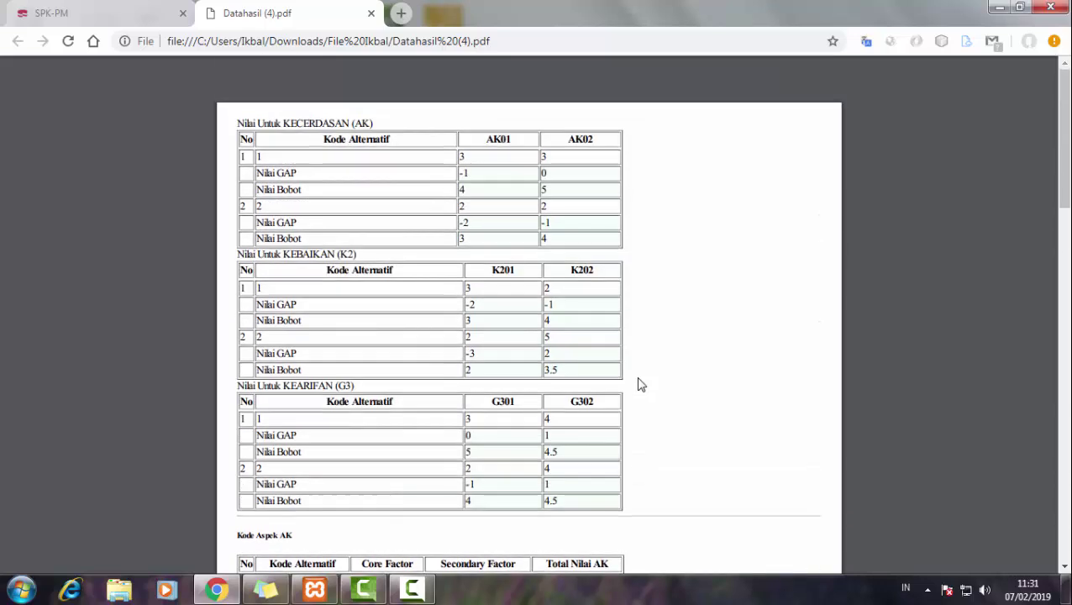
scroll(639, 384, down, 5)
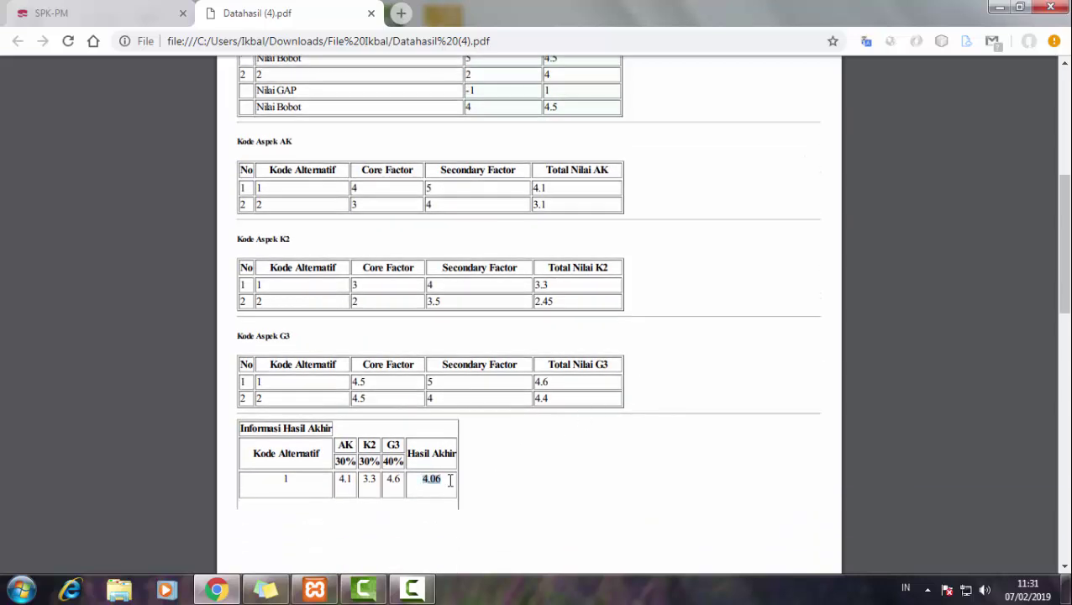
scroll(548, 480, down, 5)
scroll(547, 481, up, 1)
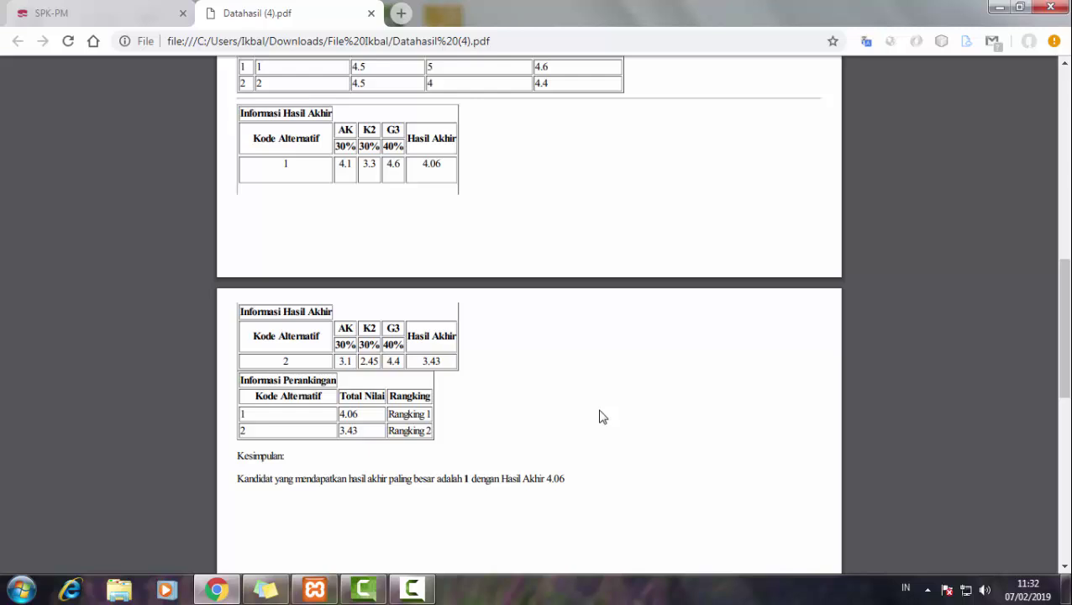
scroll(601, 417, up, 3)
scroll(602, 417, down, 3)
click(370, 13)
scroll(672, 483, up, 15)
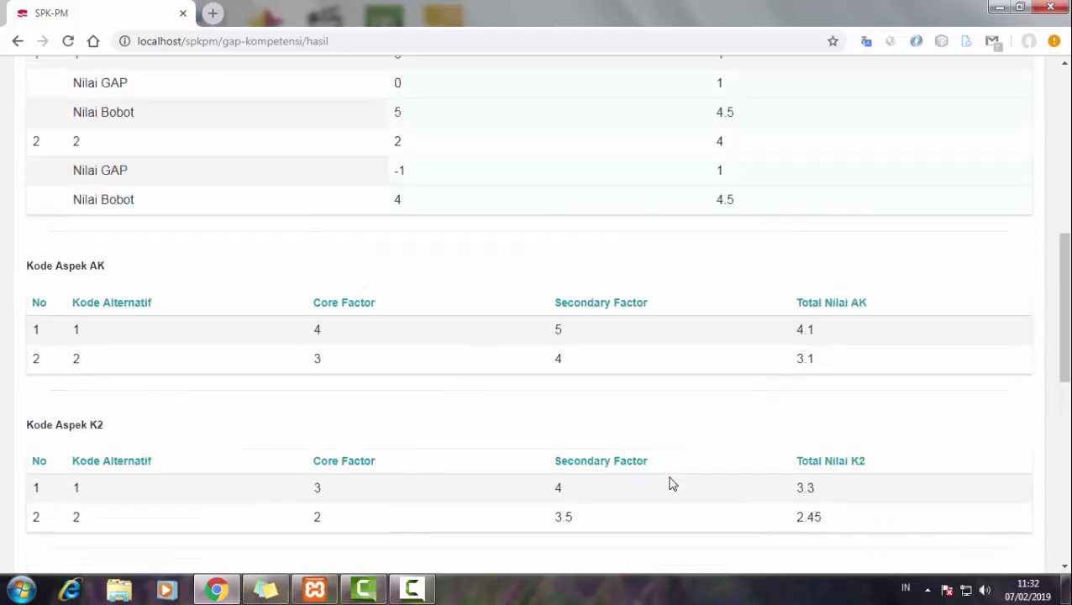